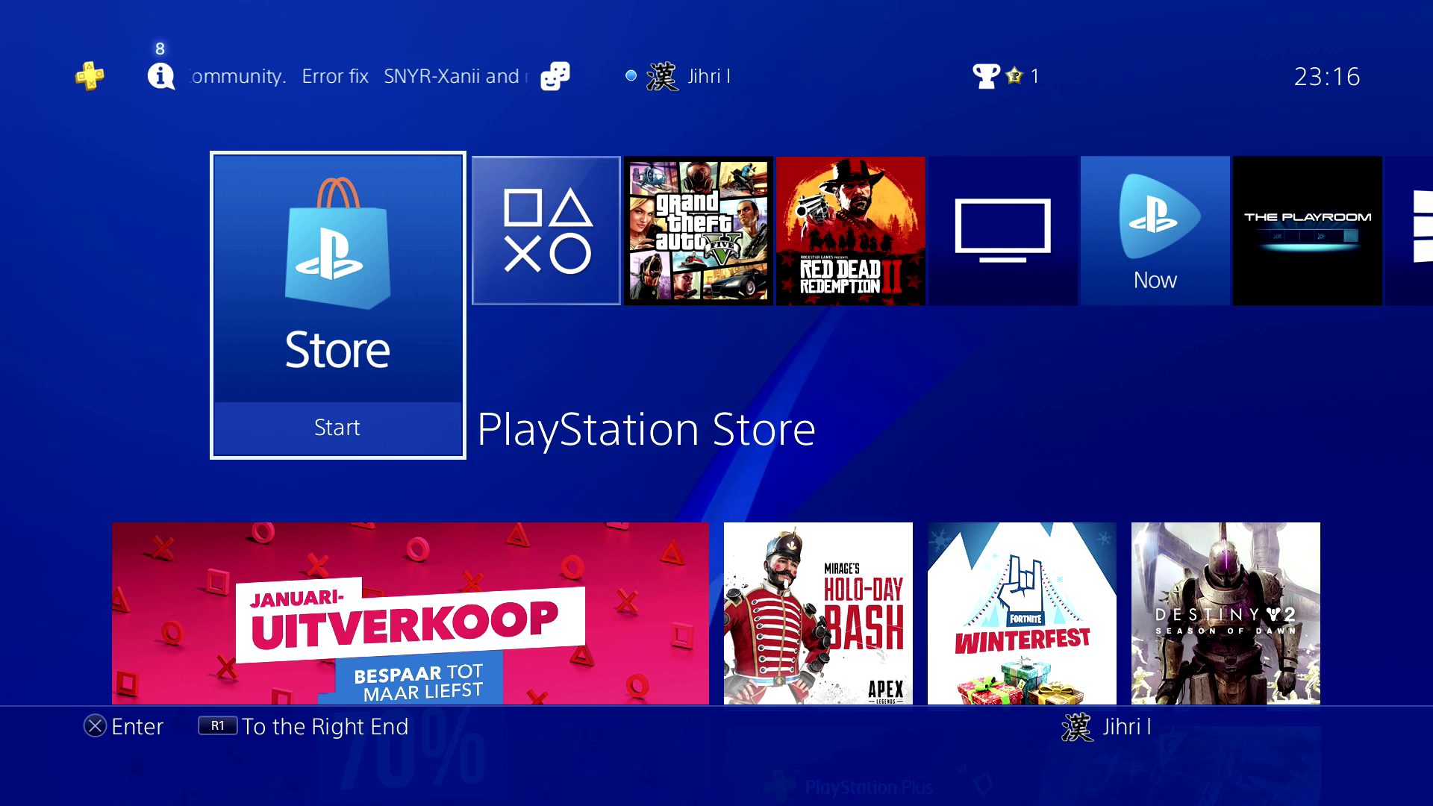
Step: Go to Settings > Network from the function bar and highlight Test Internet Connection
key(Right)
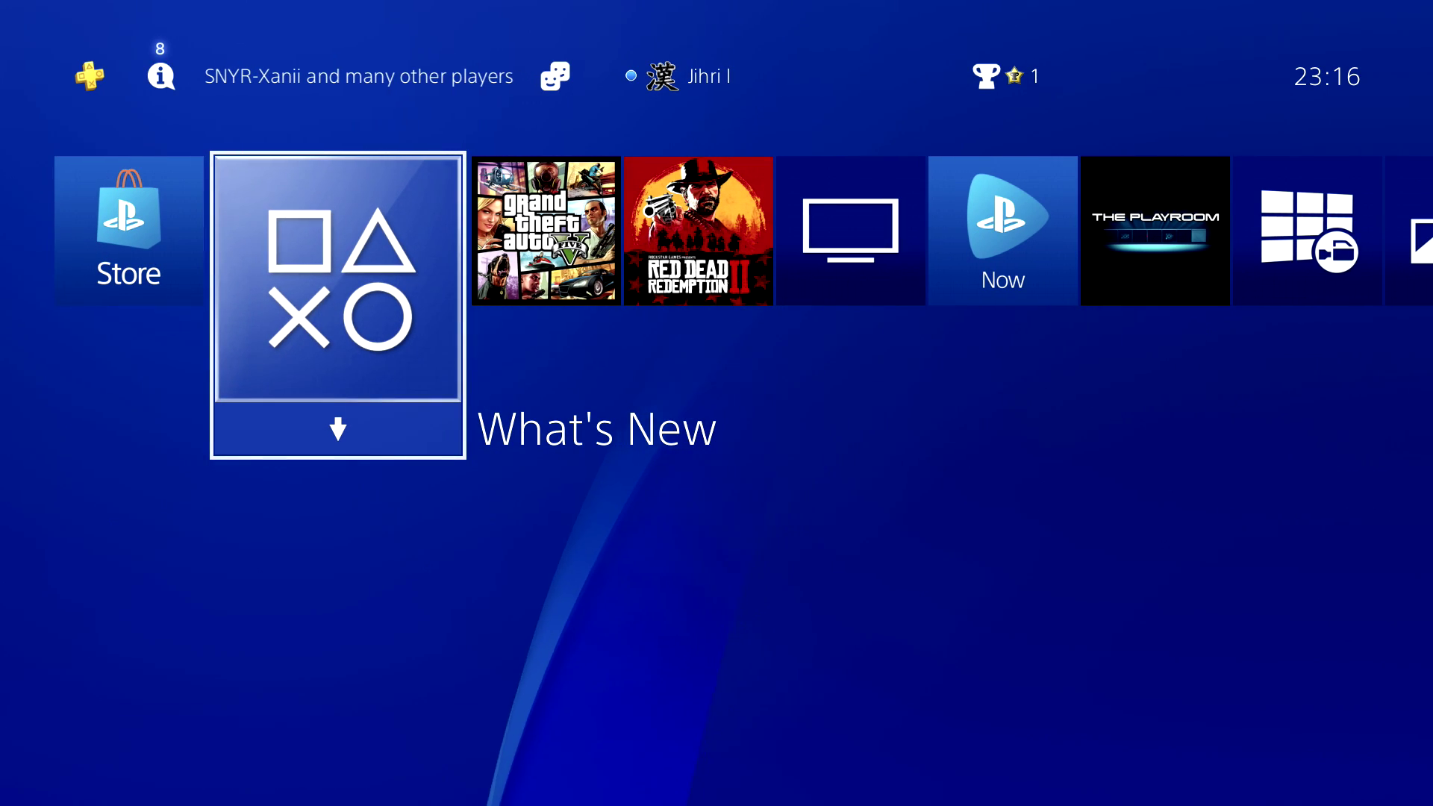
key(Right)
key(Up)
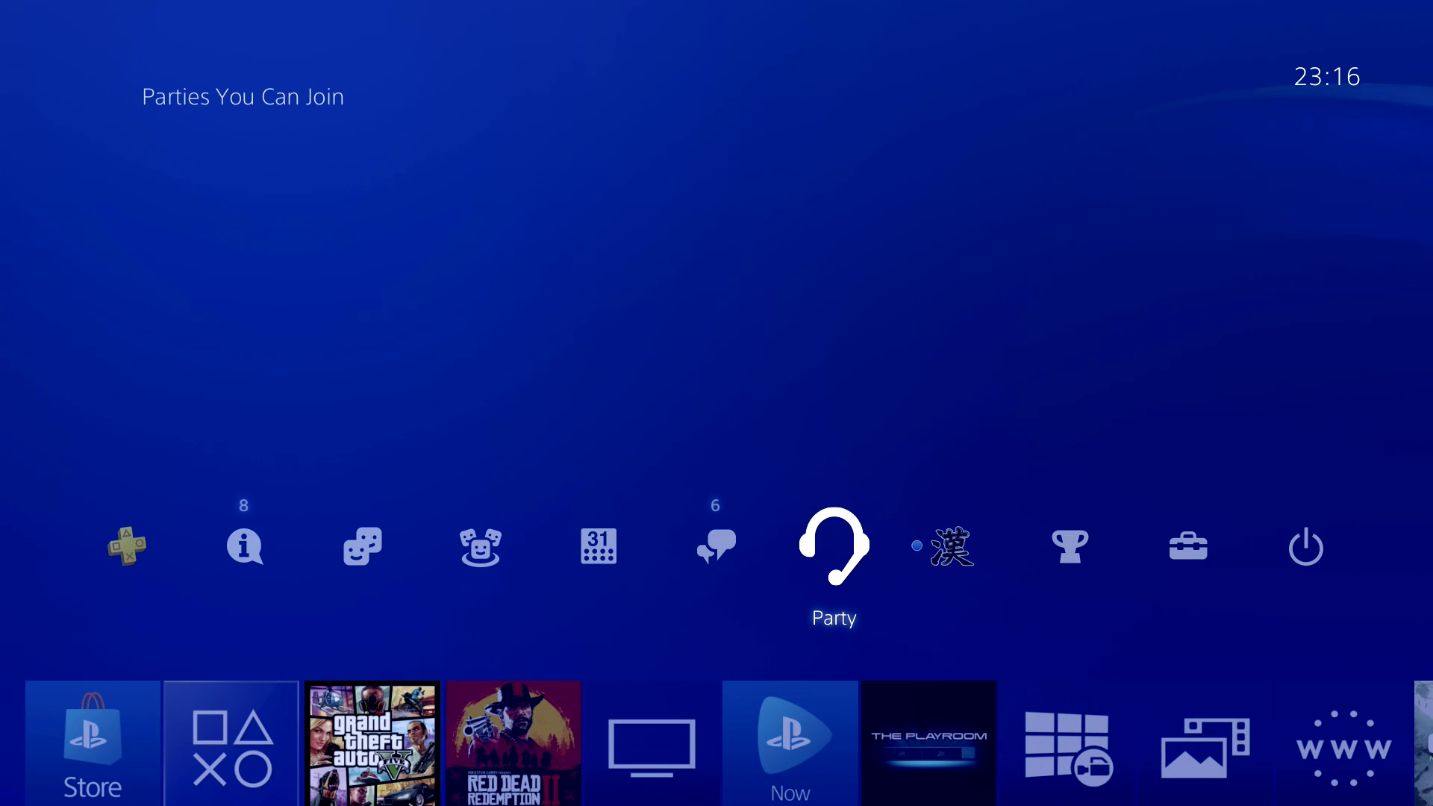
key(Right)
key(Right)
key(Right)
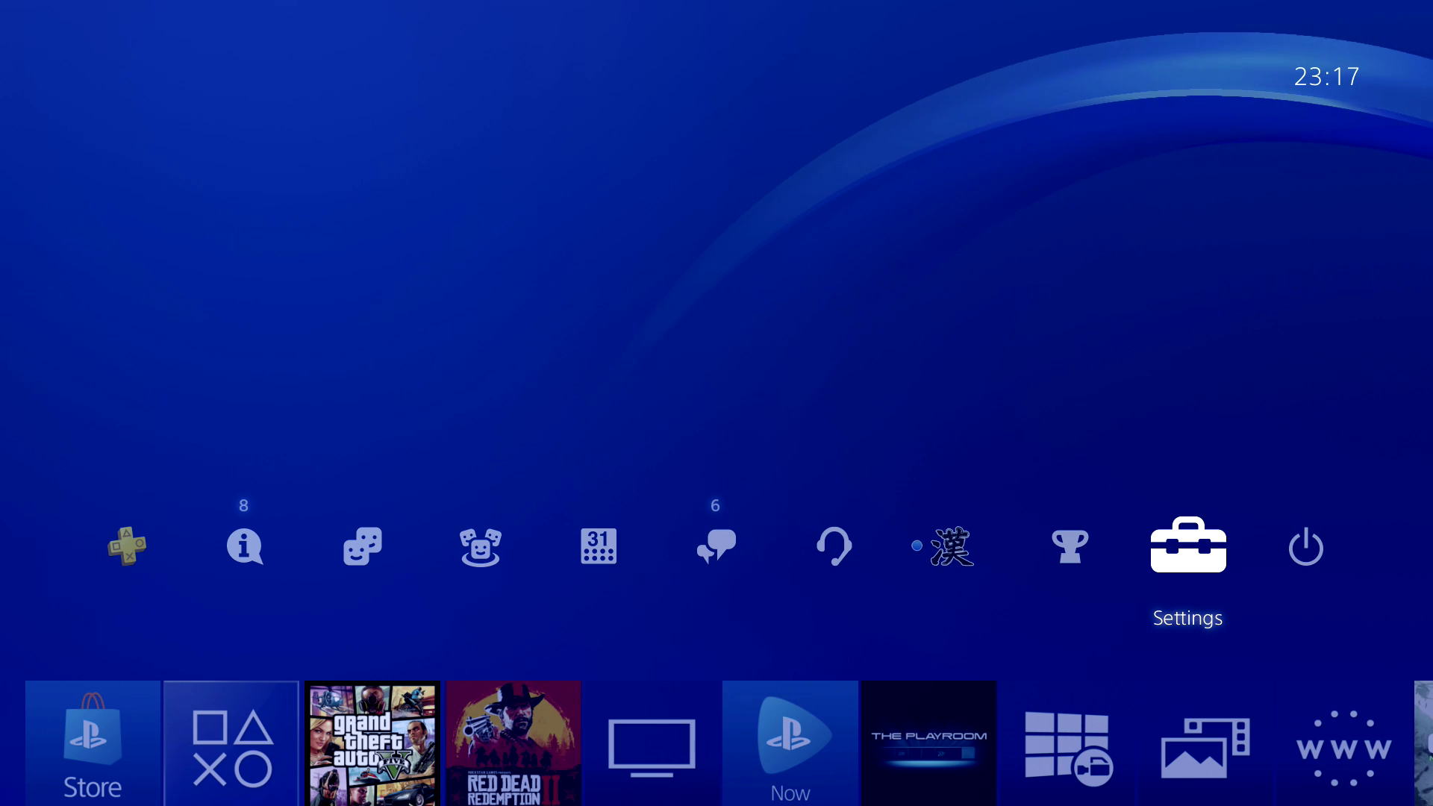
key(Return)
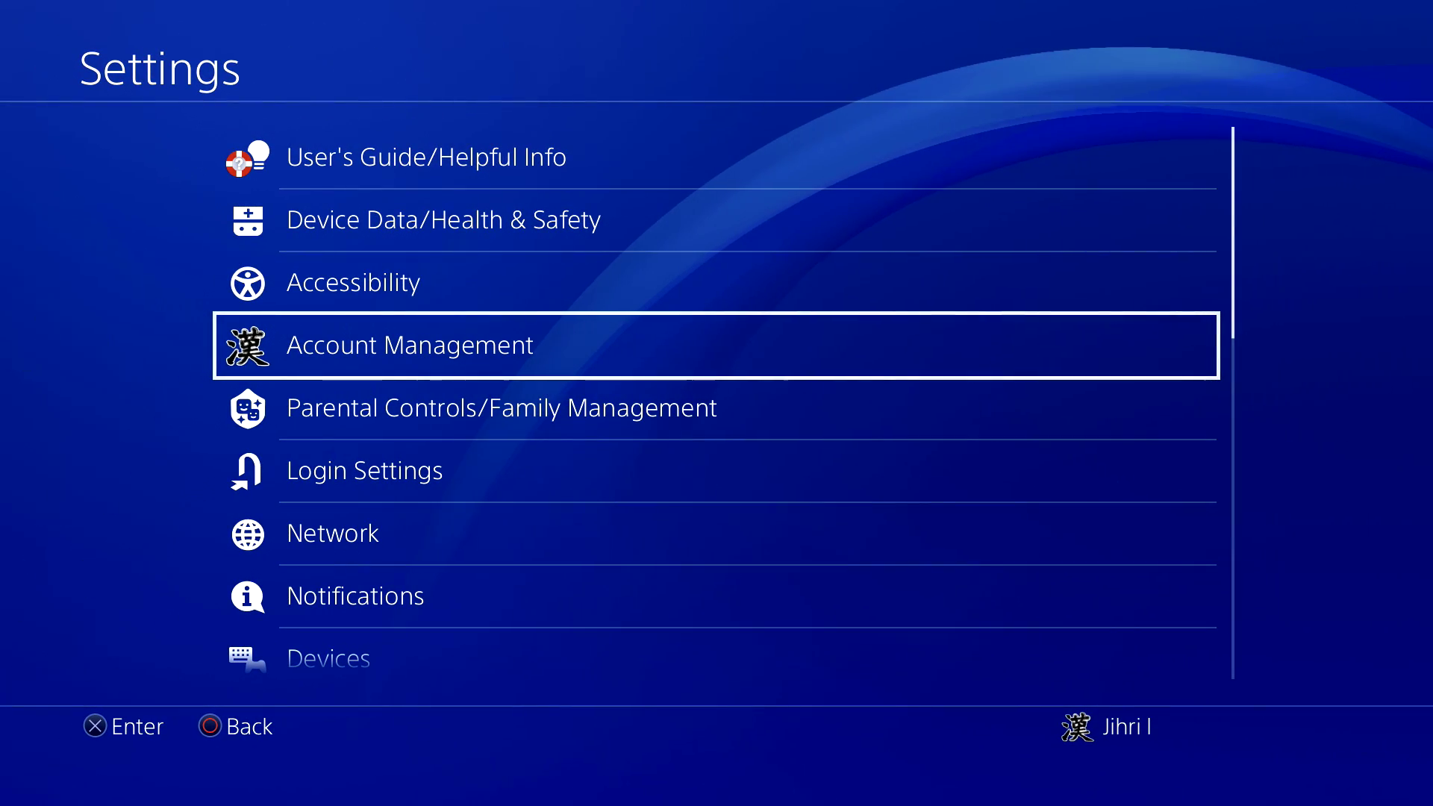
key(Down)
key(Down)
key(Down)
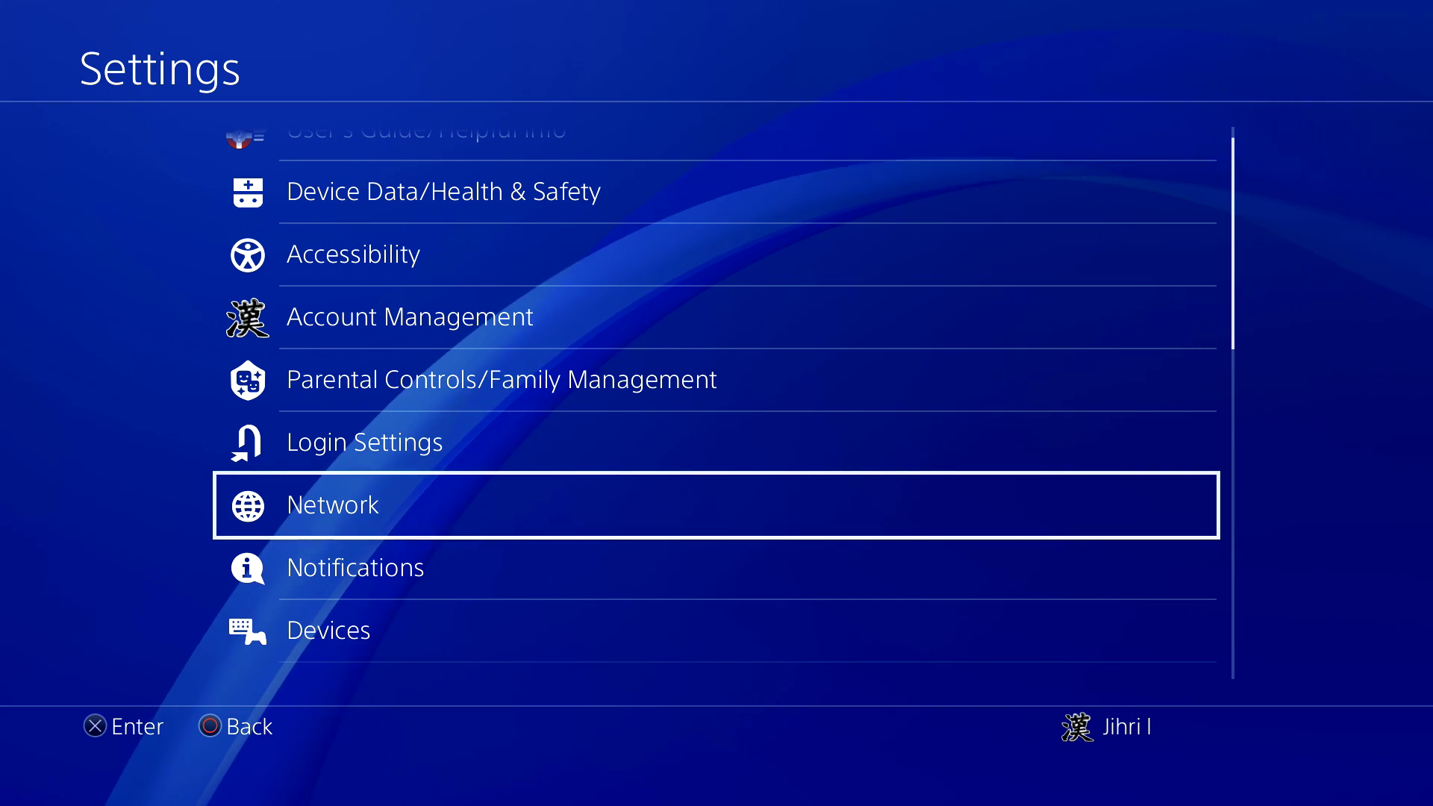
key(Return)
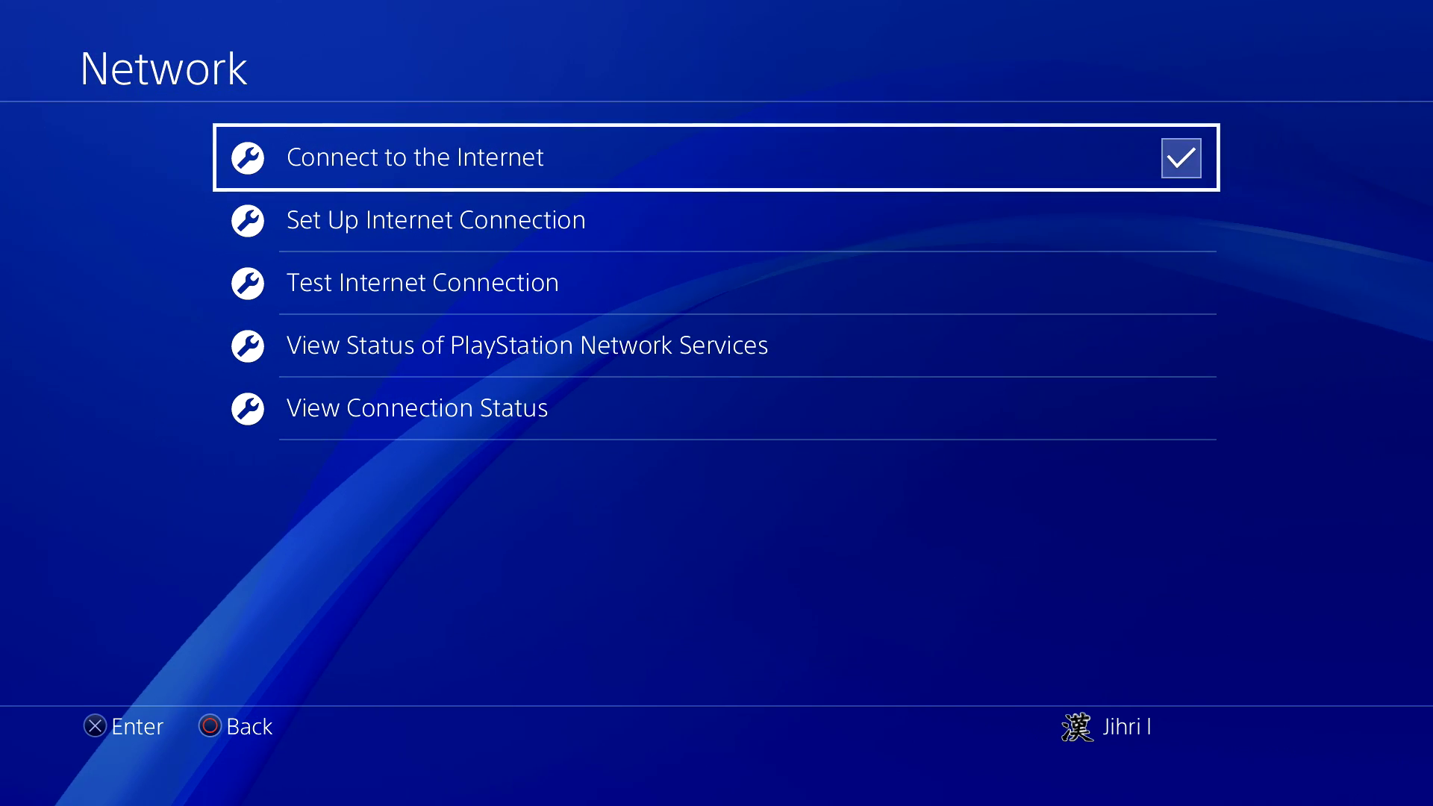
key(Down)
key(Down)
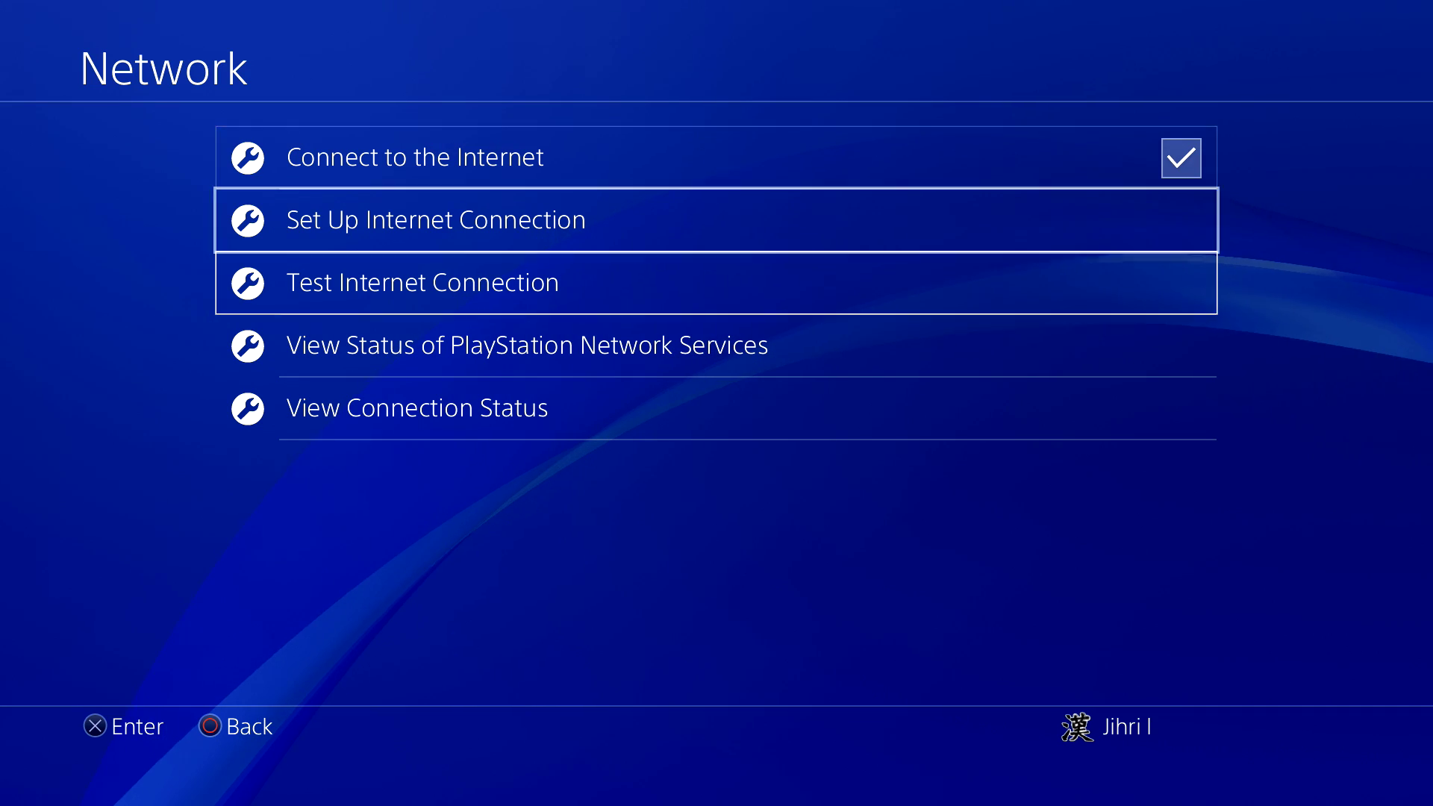
Step: Run the connection test (all checks Successful, NAT Type 2), then return to Network settings
key(Return)
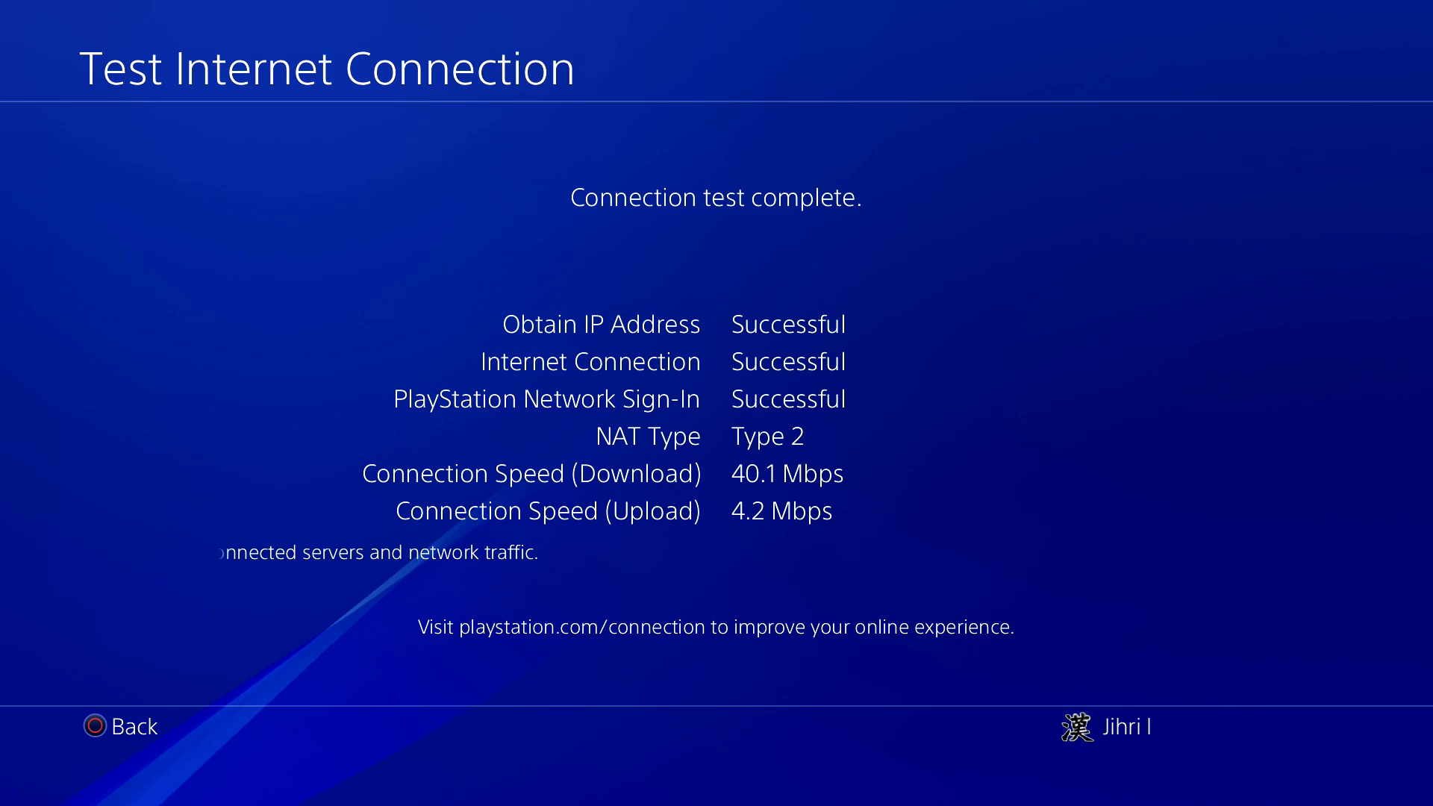
key(Escape)
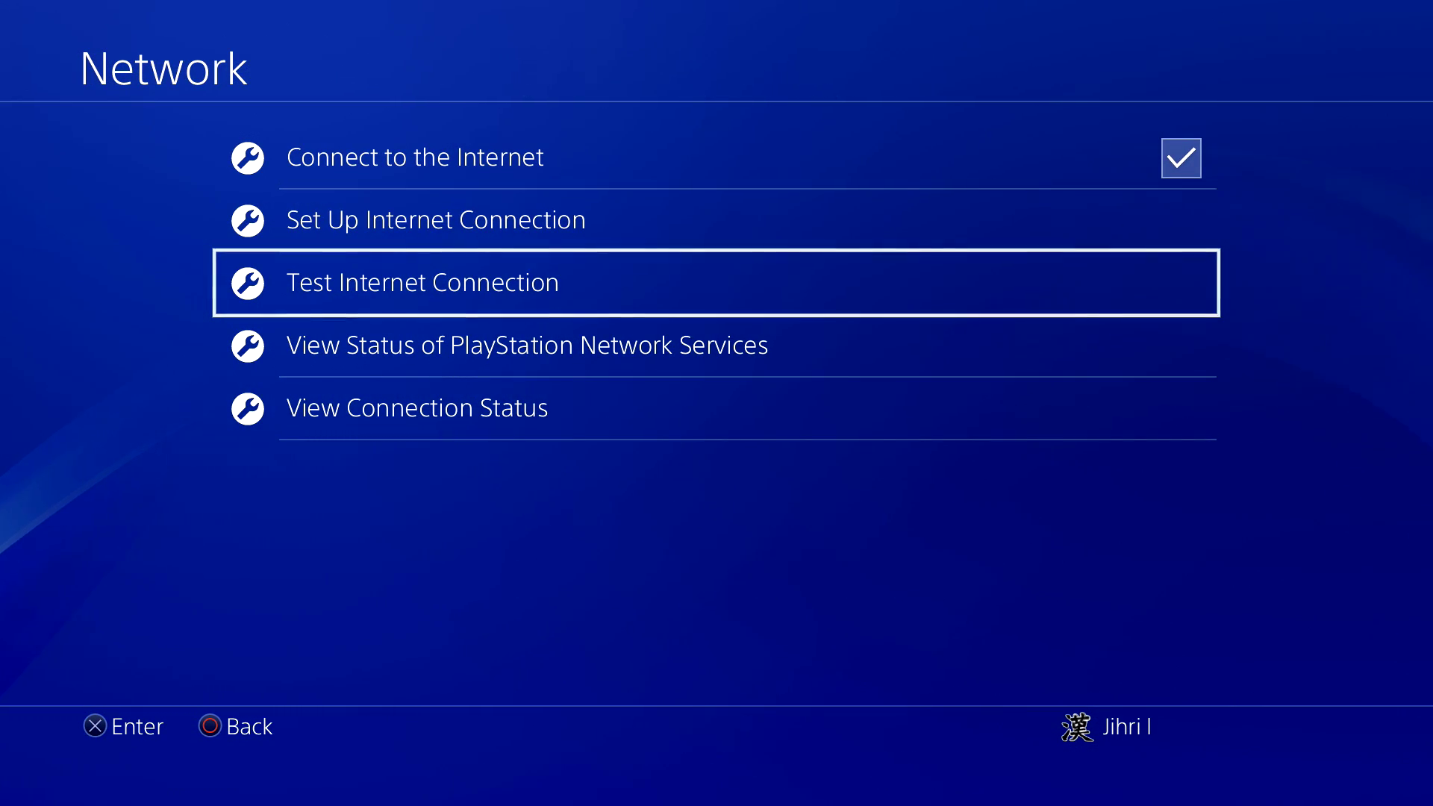
key(Up)
key(Up)
Step: Set up the connection over Wi-Fi with existing settings, then run a new connection test
key(Down)
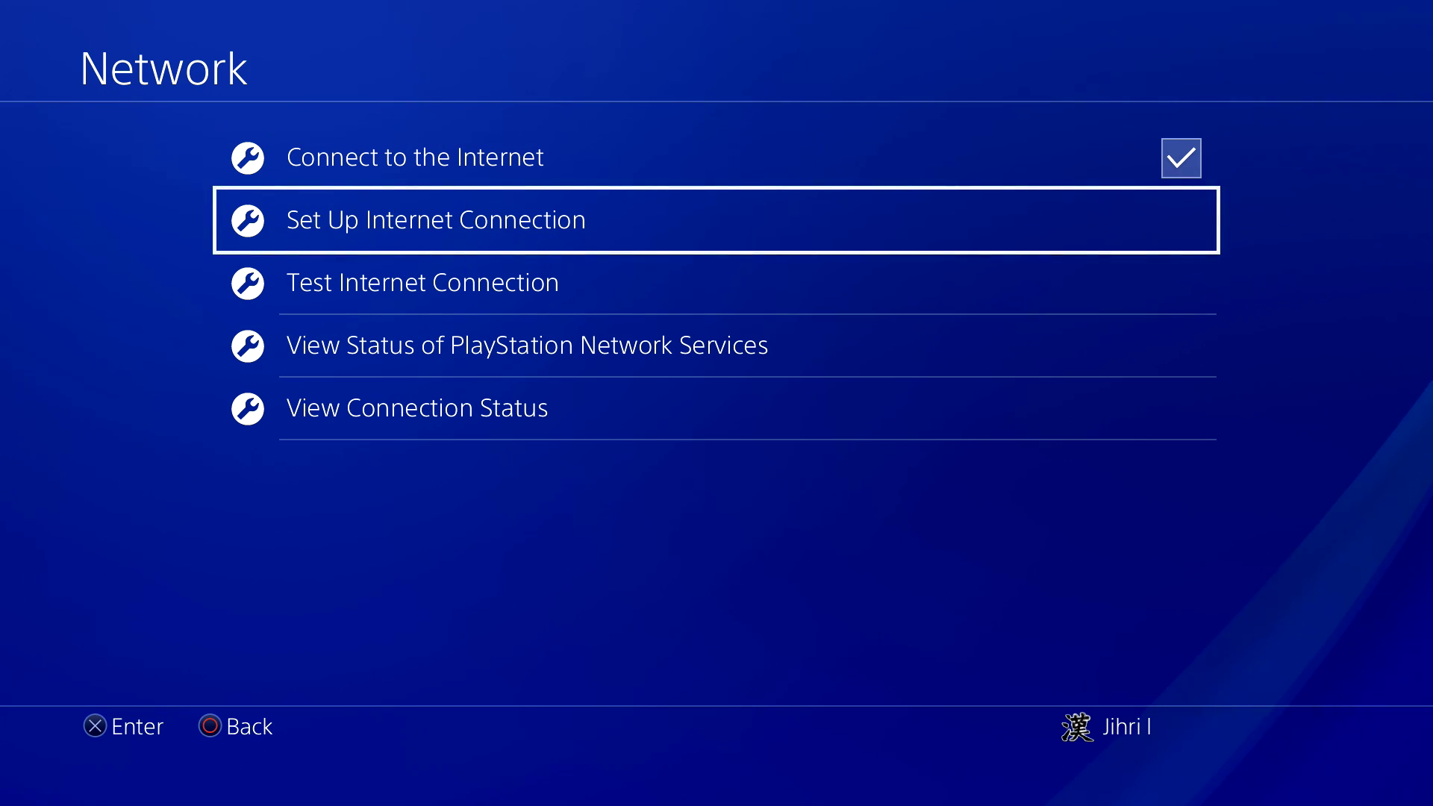
key(Return)
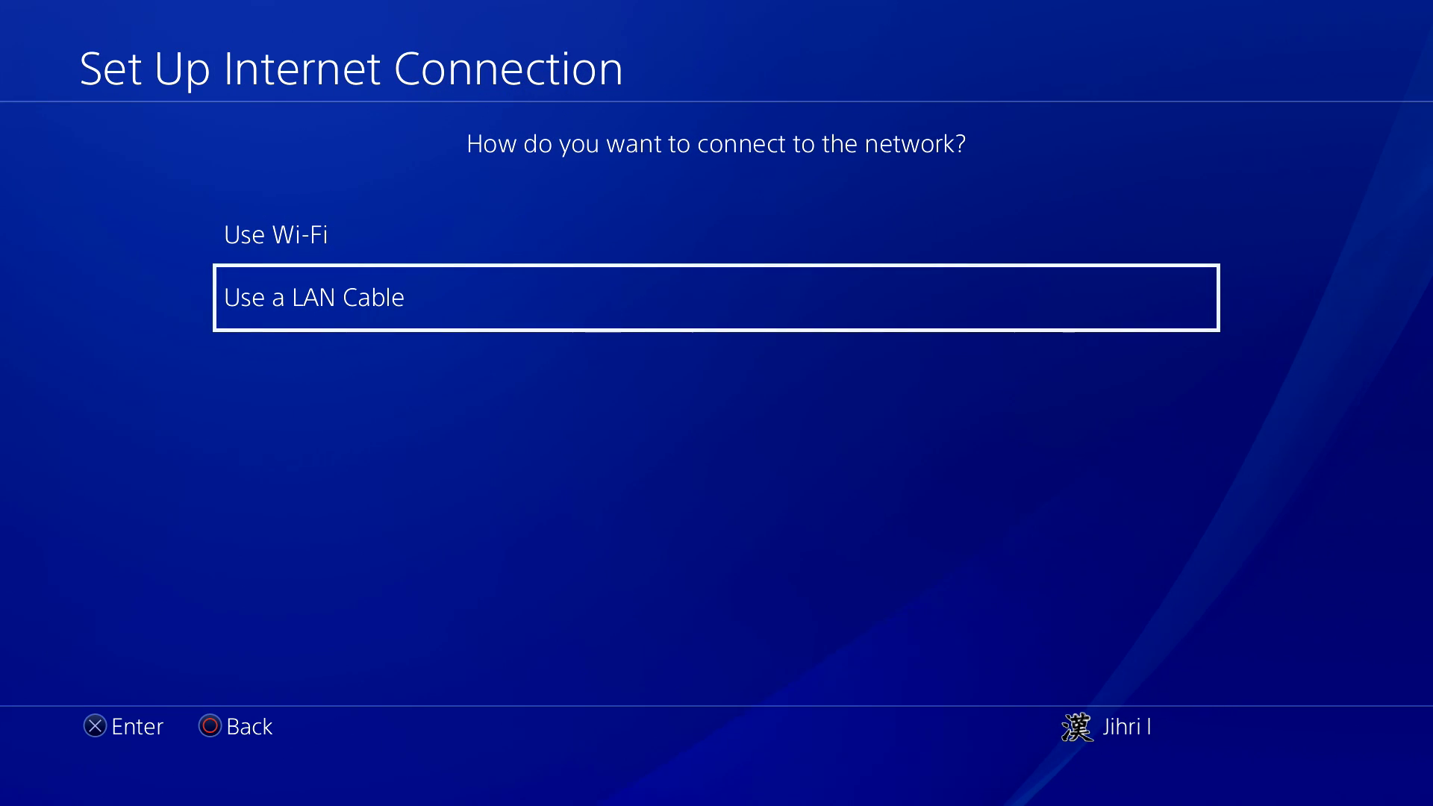
key(Up)
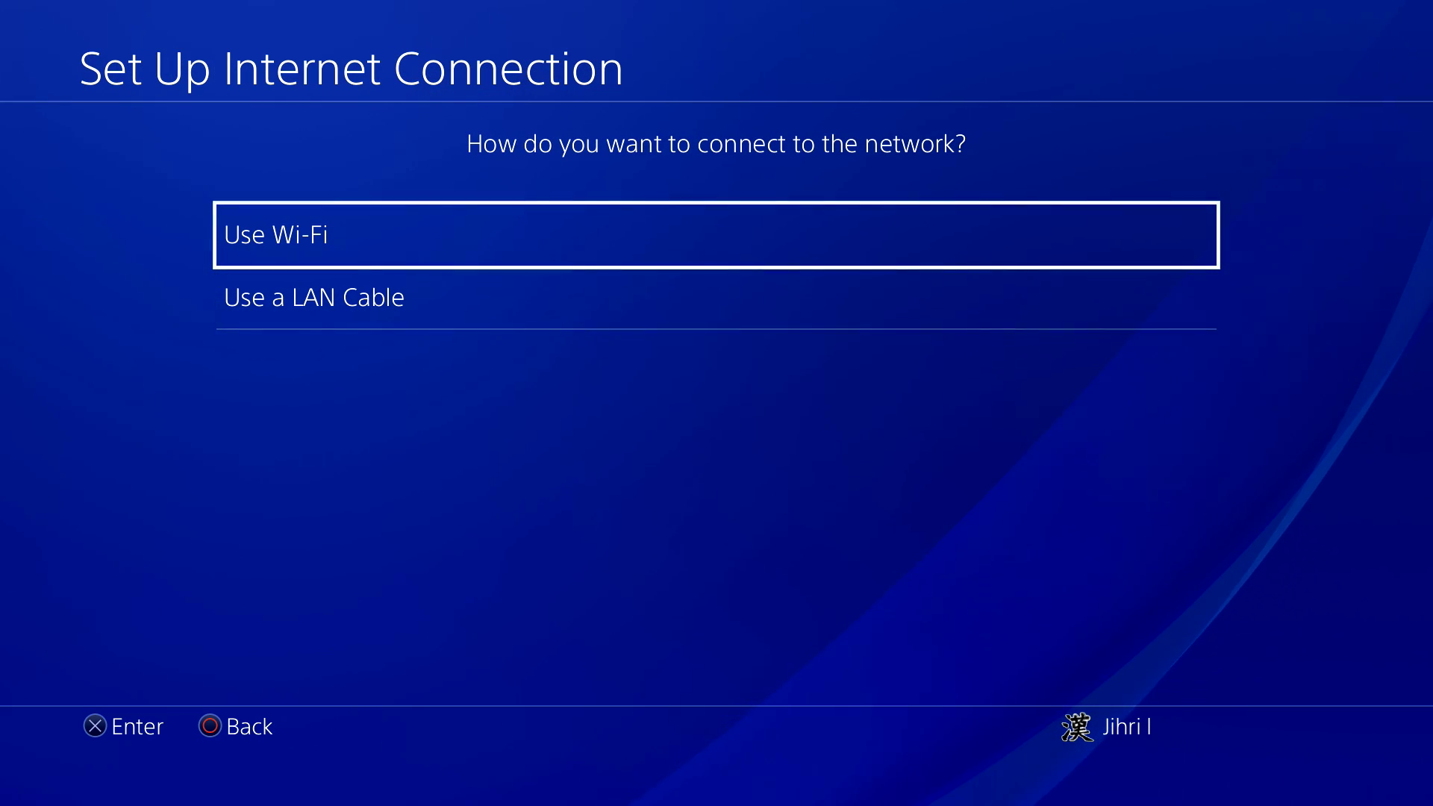
key(Down)
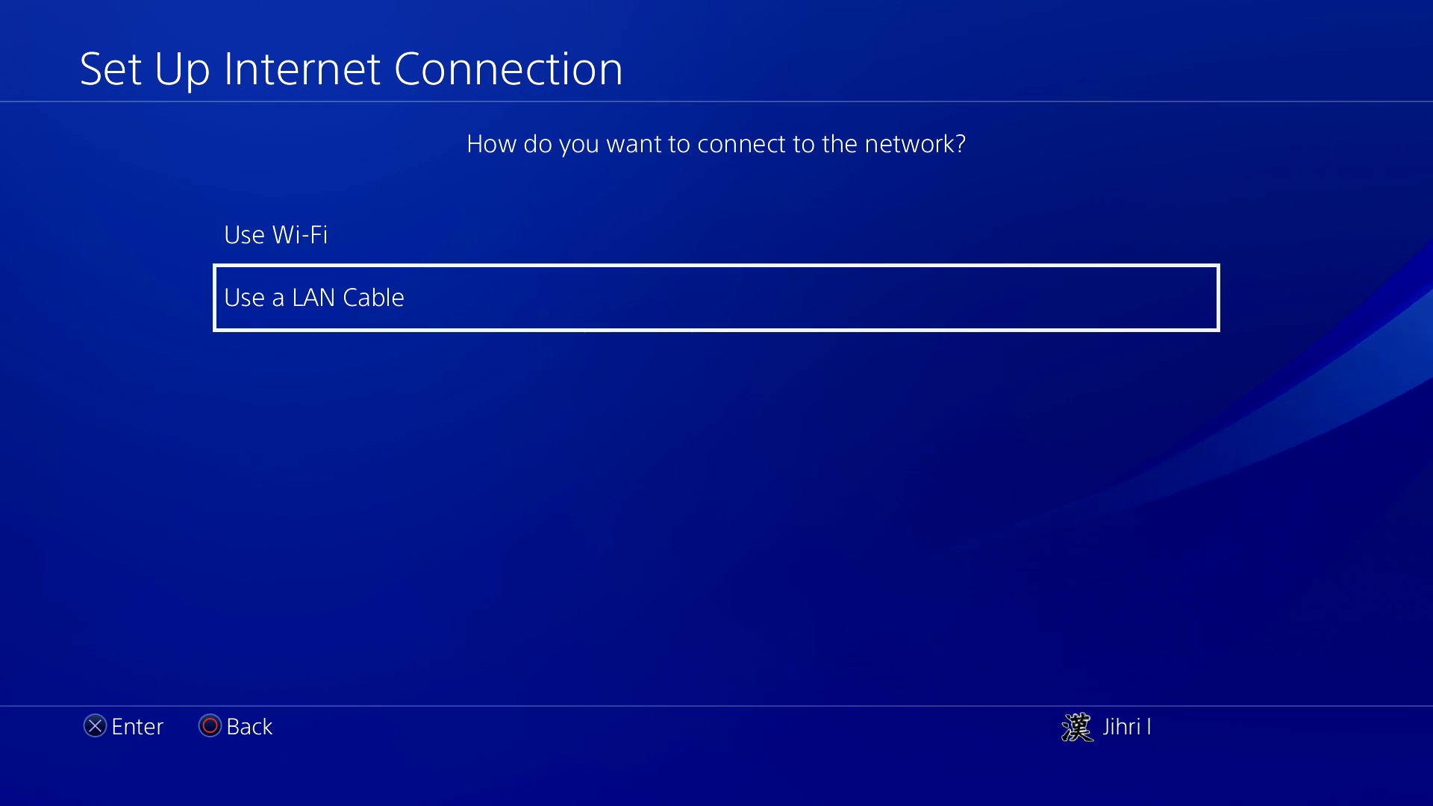
key(Up)
key(Return)
key(Right)
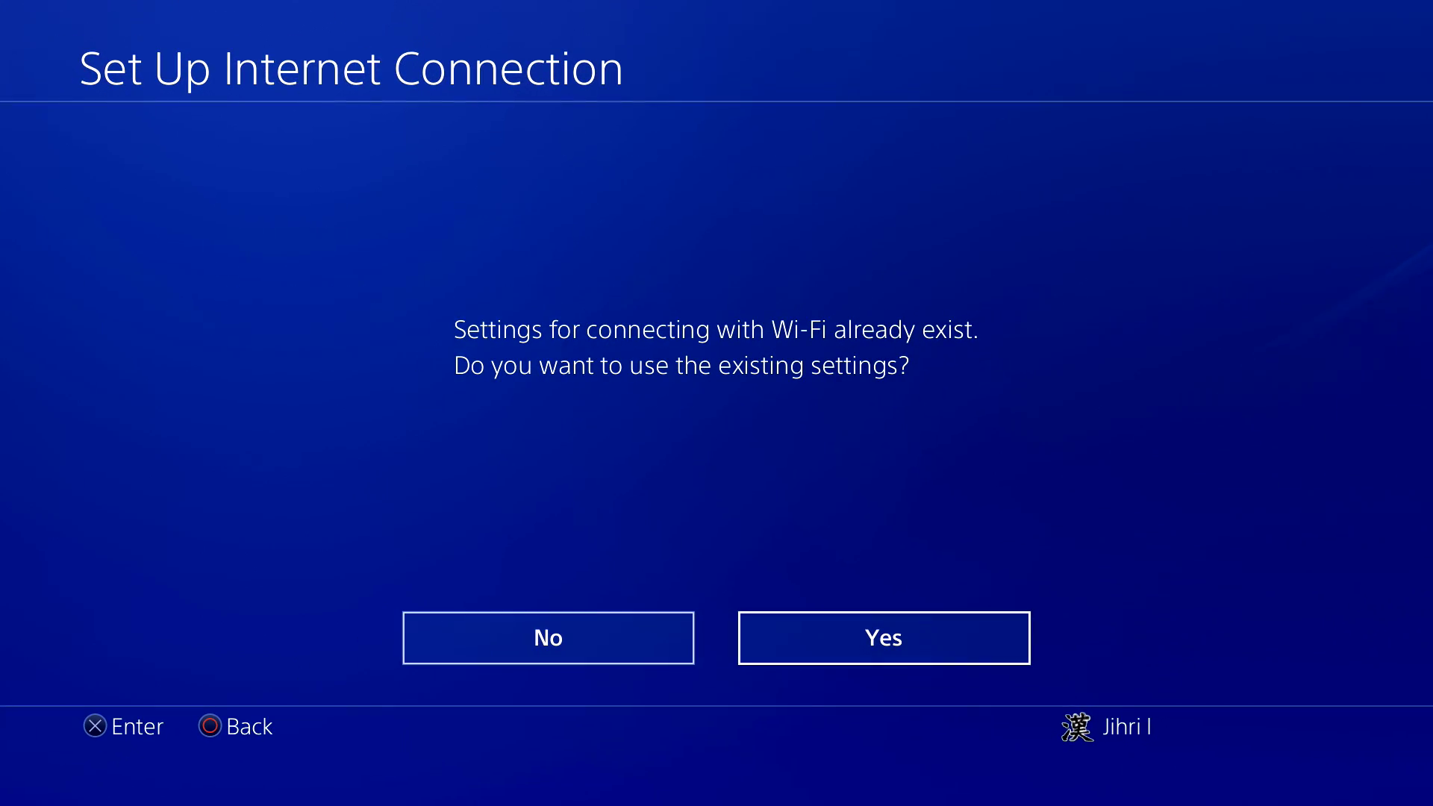
key(Escape)
key(Escape)
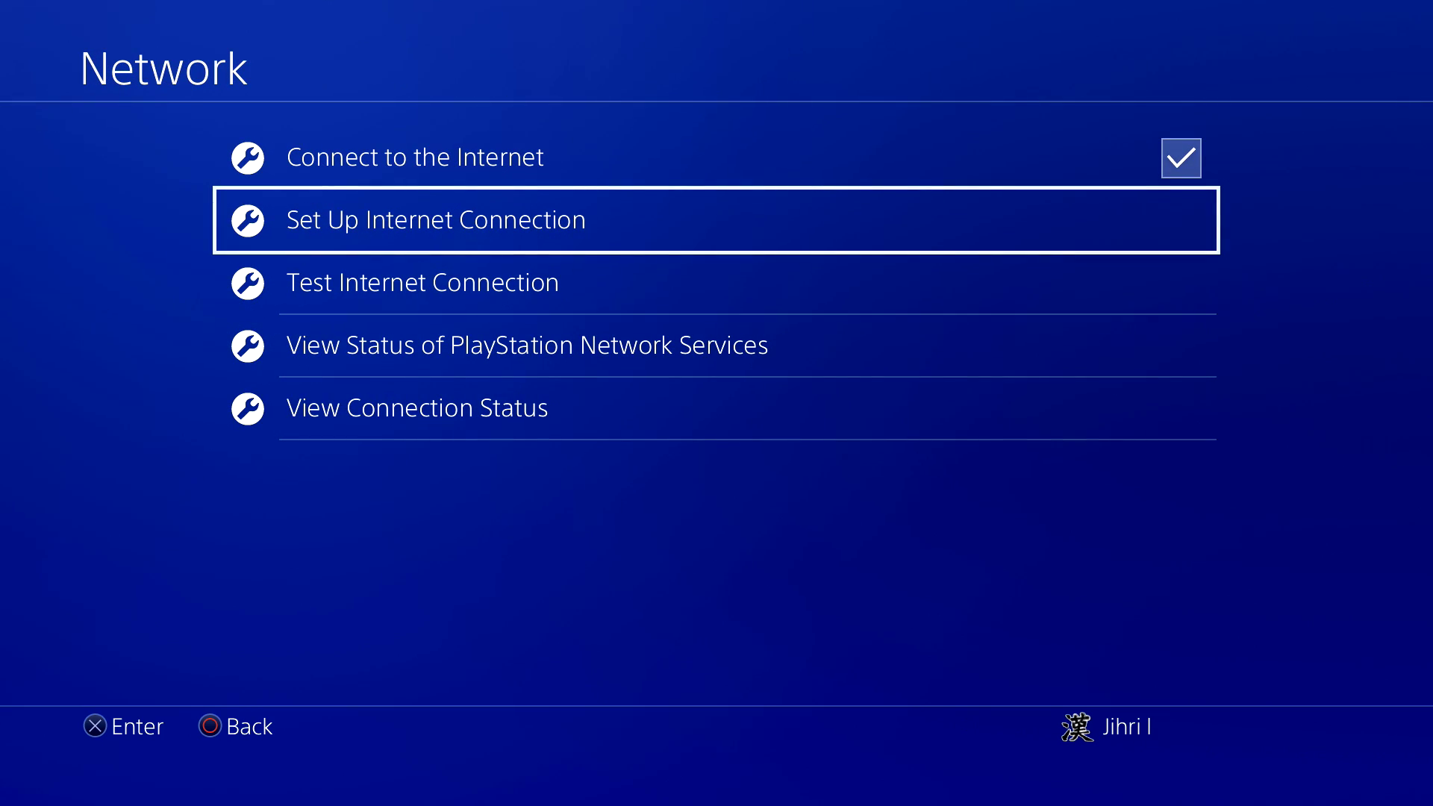
key(Down)
key(Return)
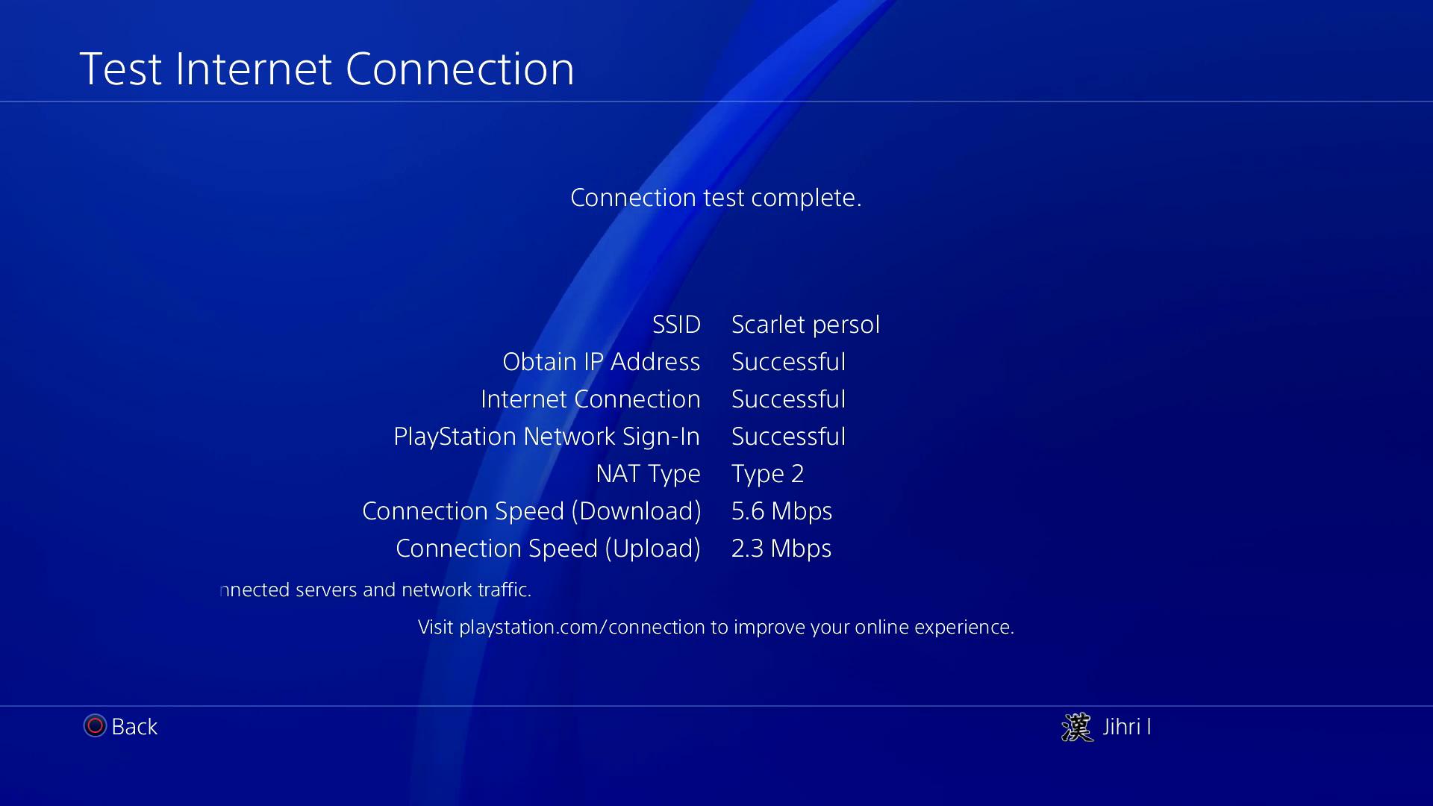
Step: Close the 5.6/2.3 Mbps test results and reopen Set Up Internet Connection
key(Escape)
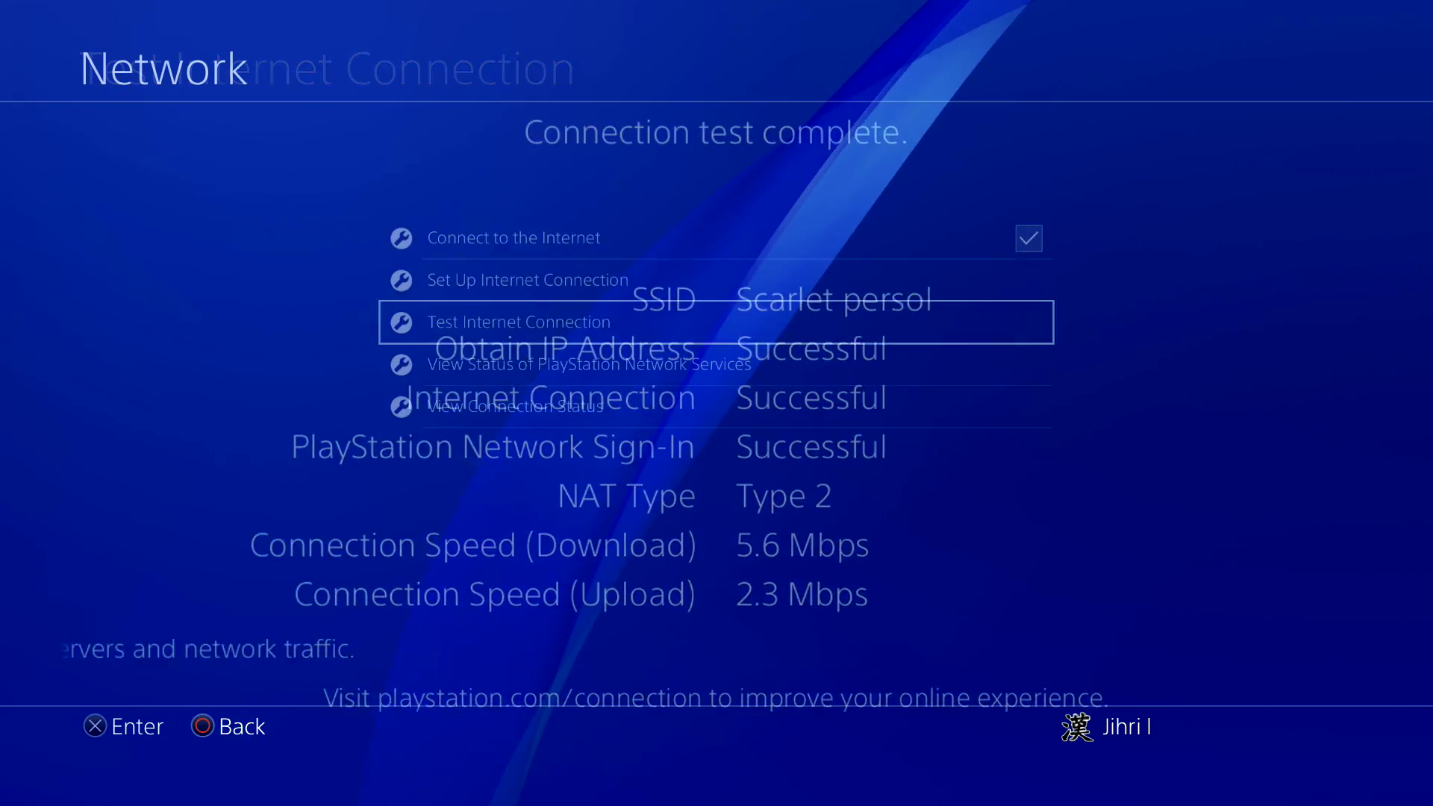
key(Up)
key(Return)
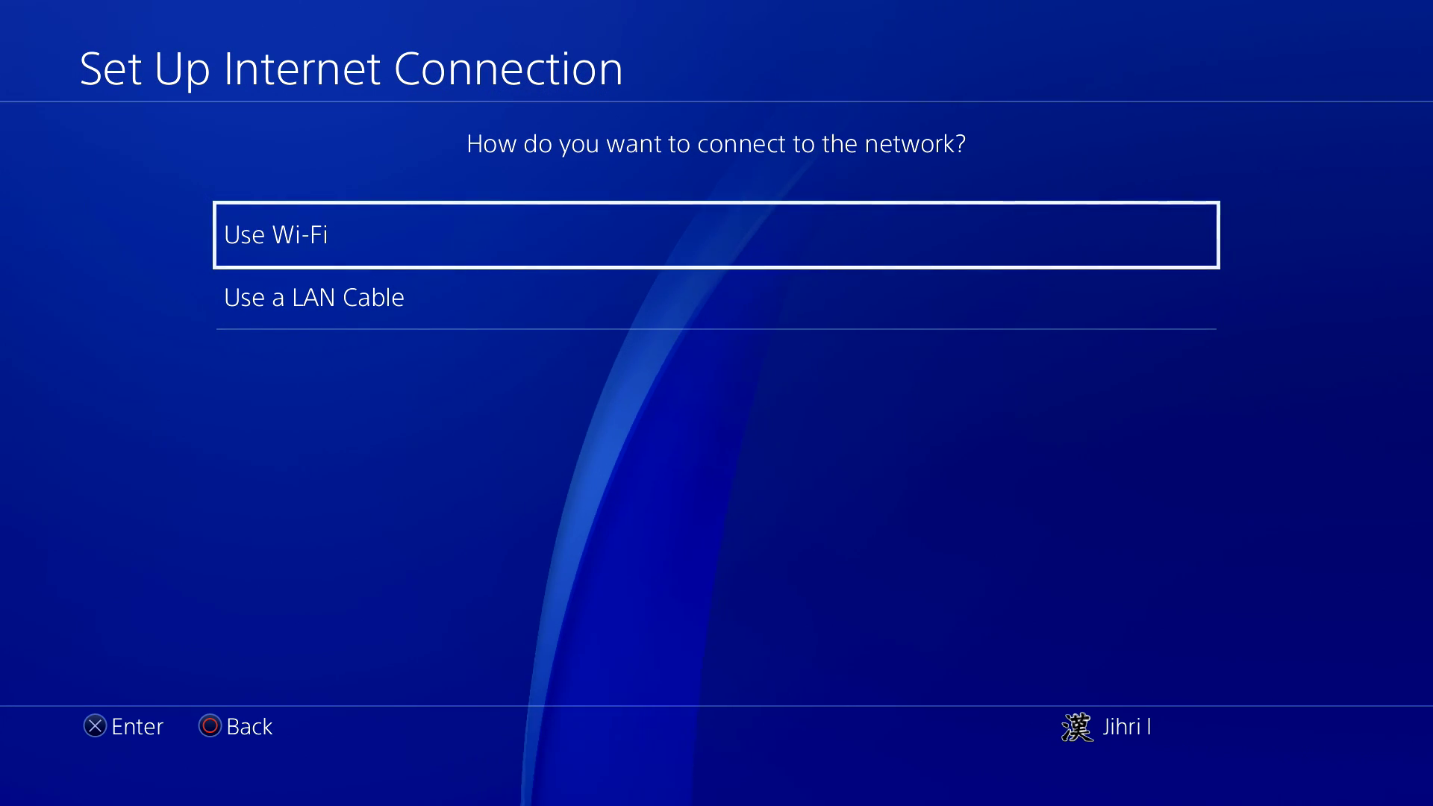
Step: Choose Wi-Fi with Custom setup and highlight the second of the three listed networks
key(Down)
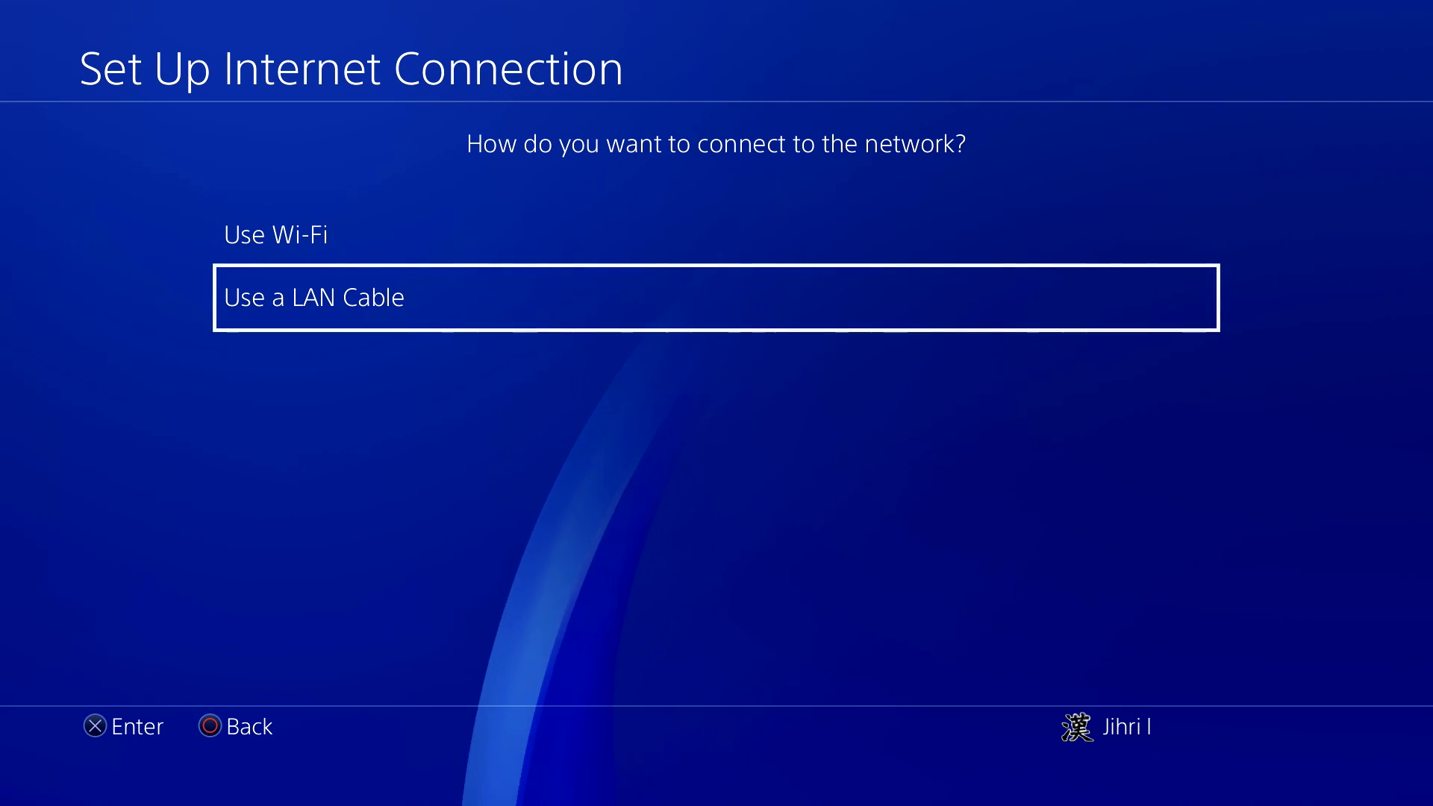
key(Up)
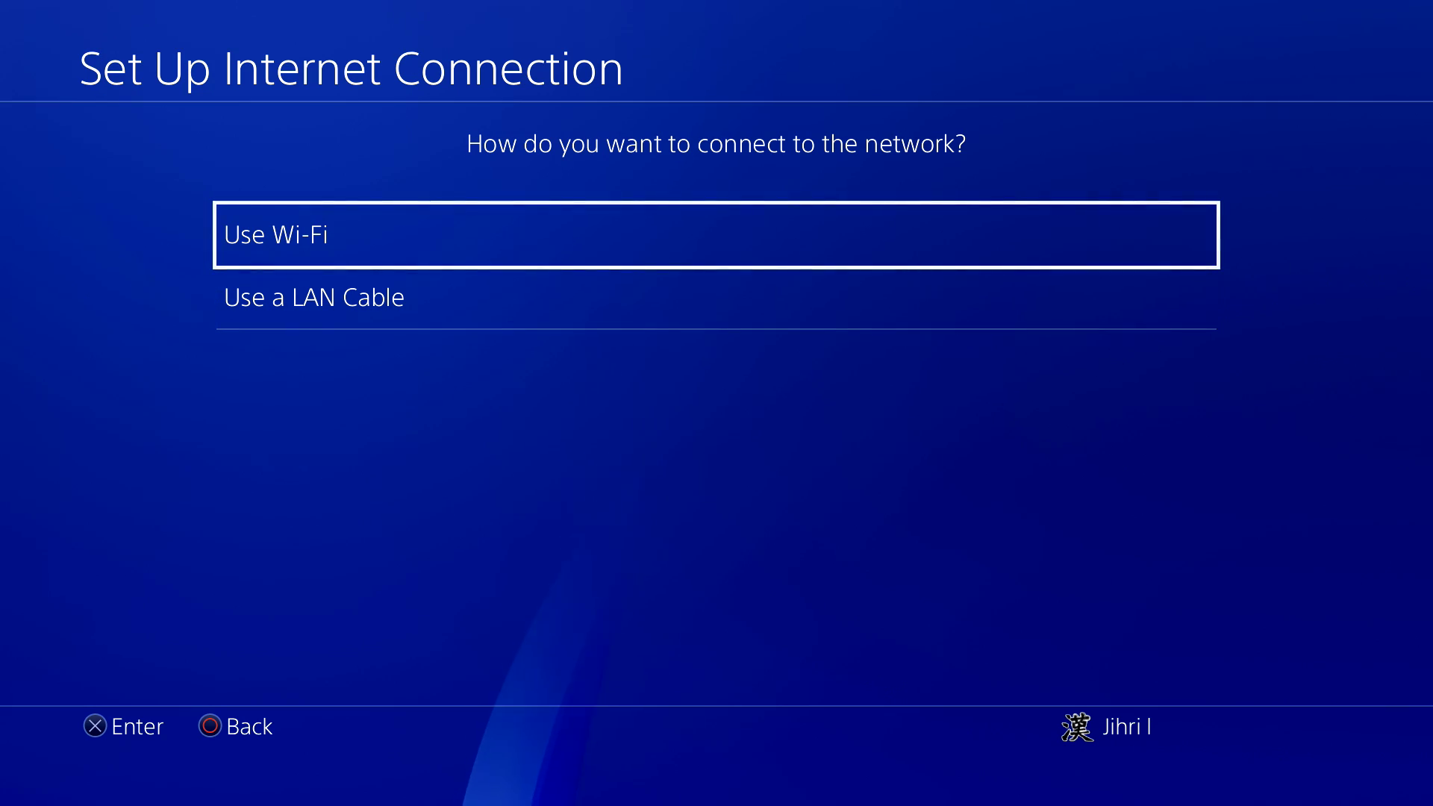
key(Return)
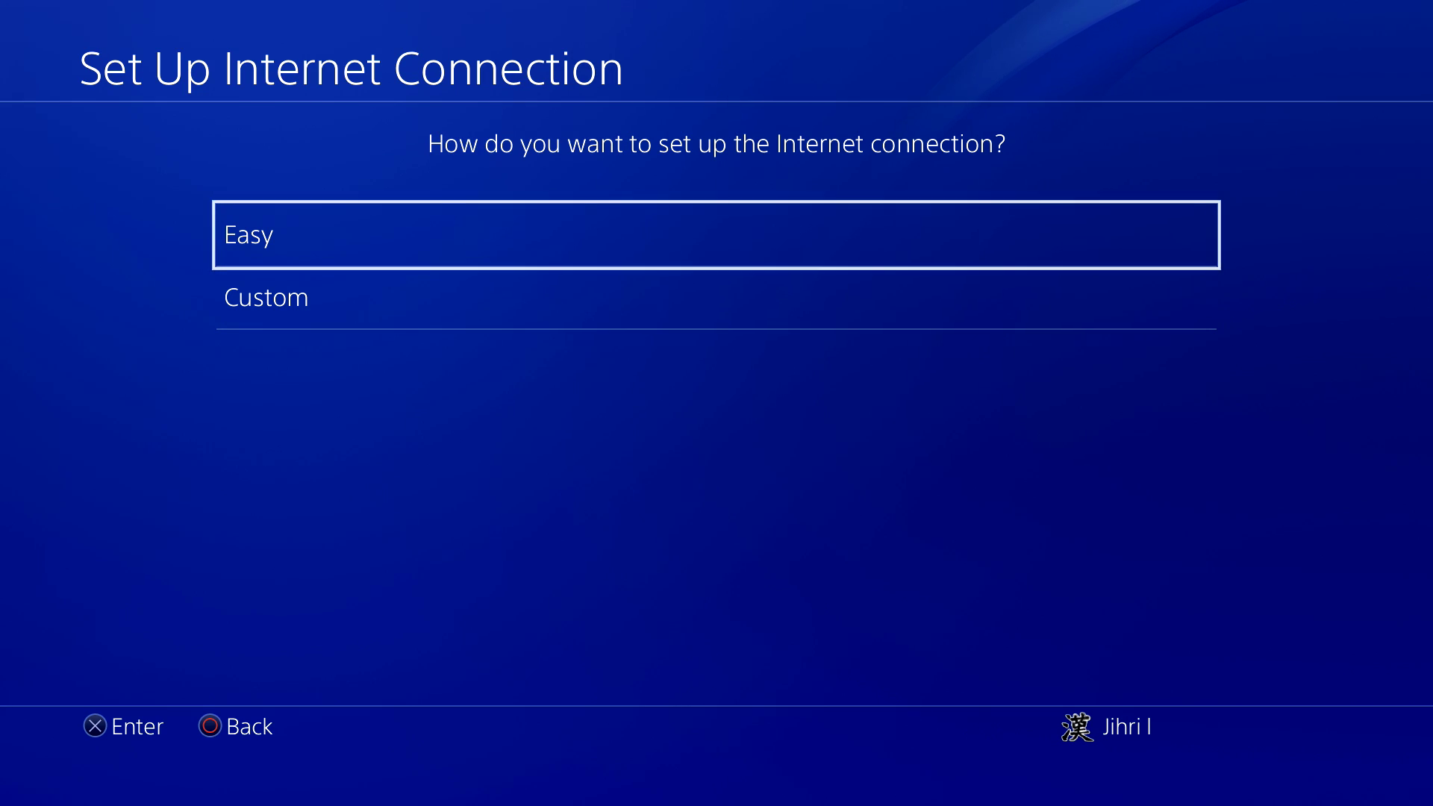
key(Escape)
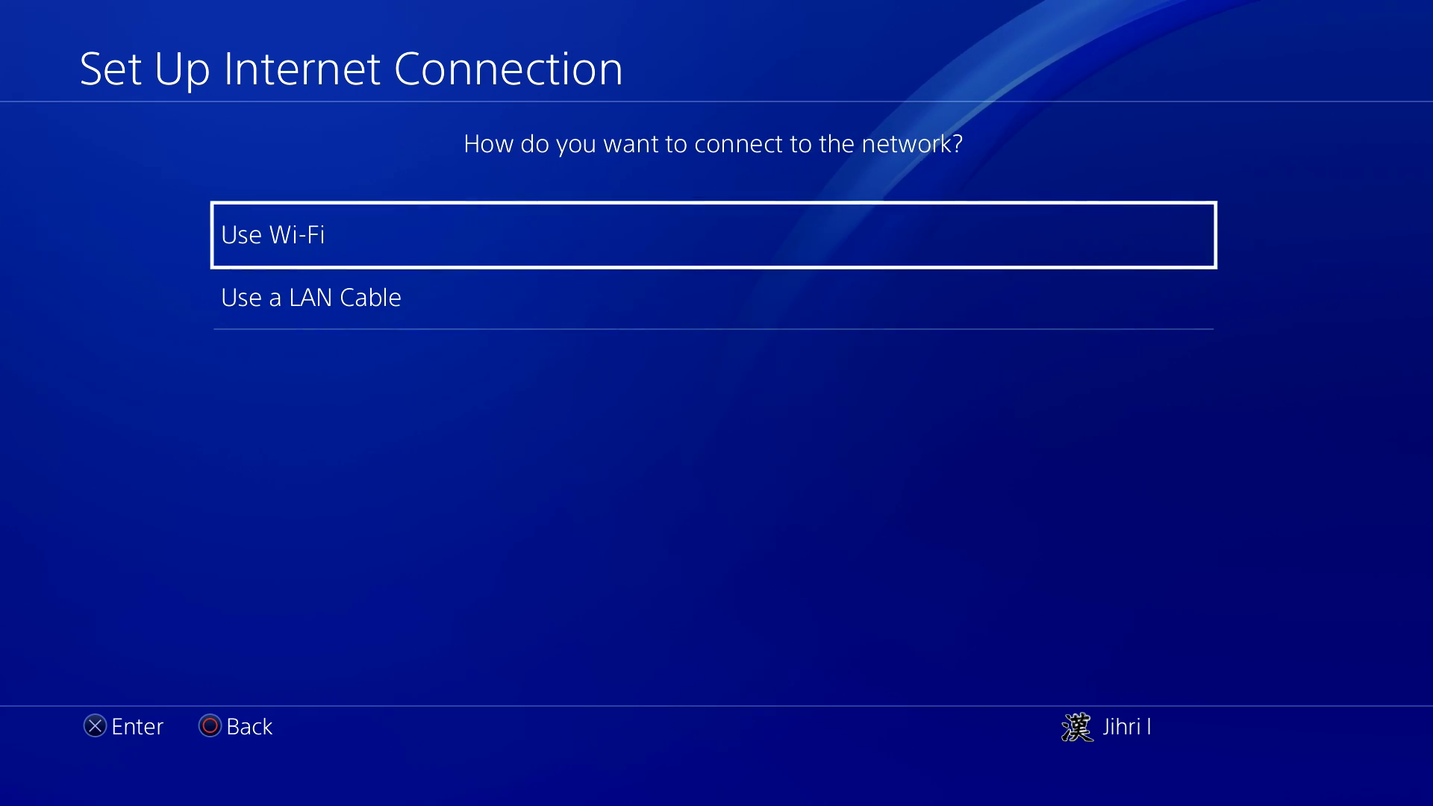
key(Down)
key(Up)
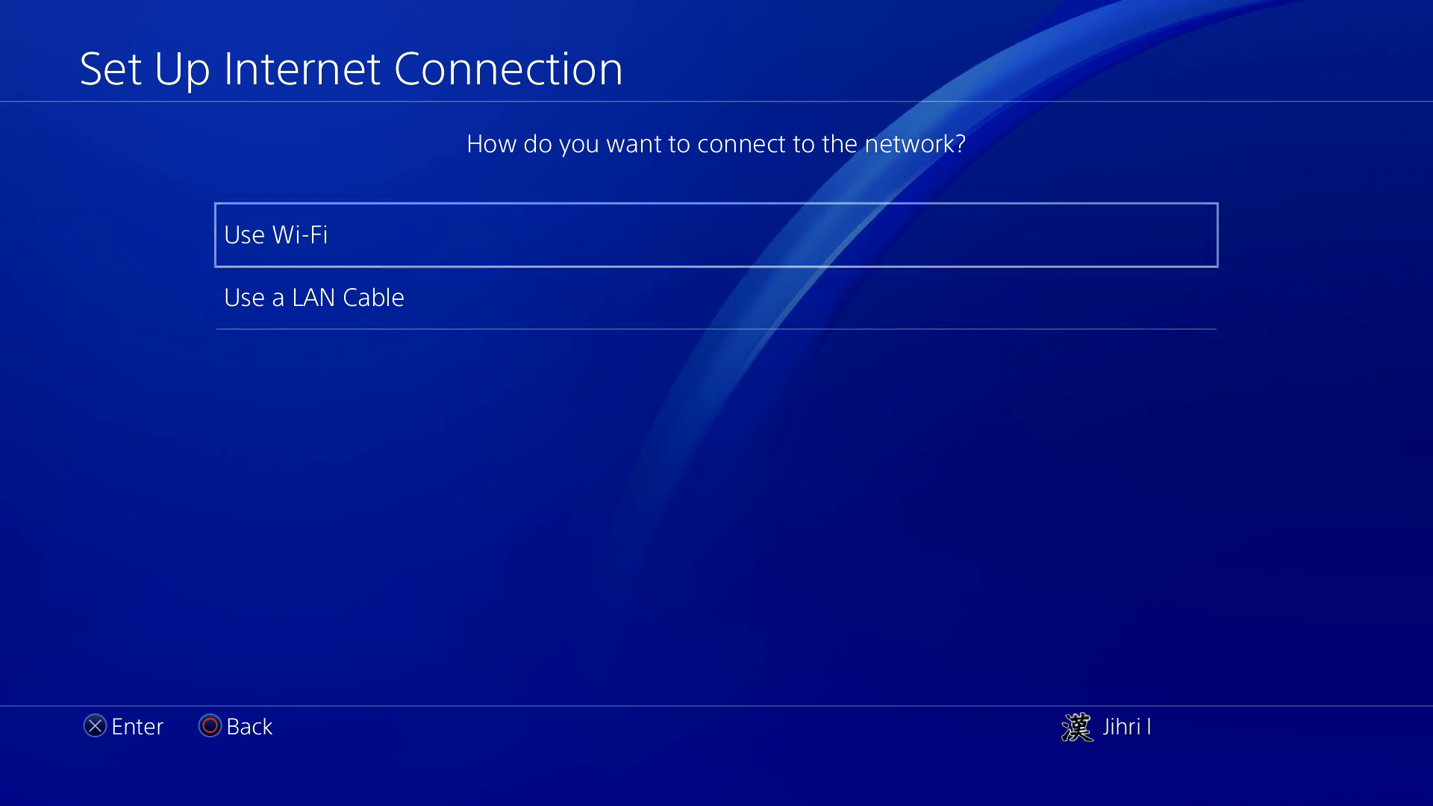
key(Return)
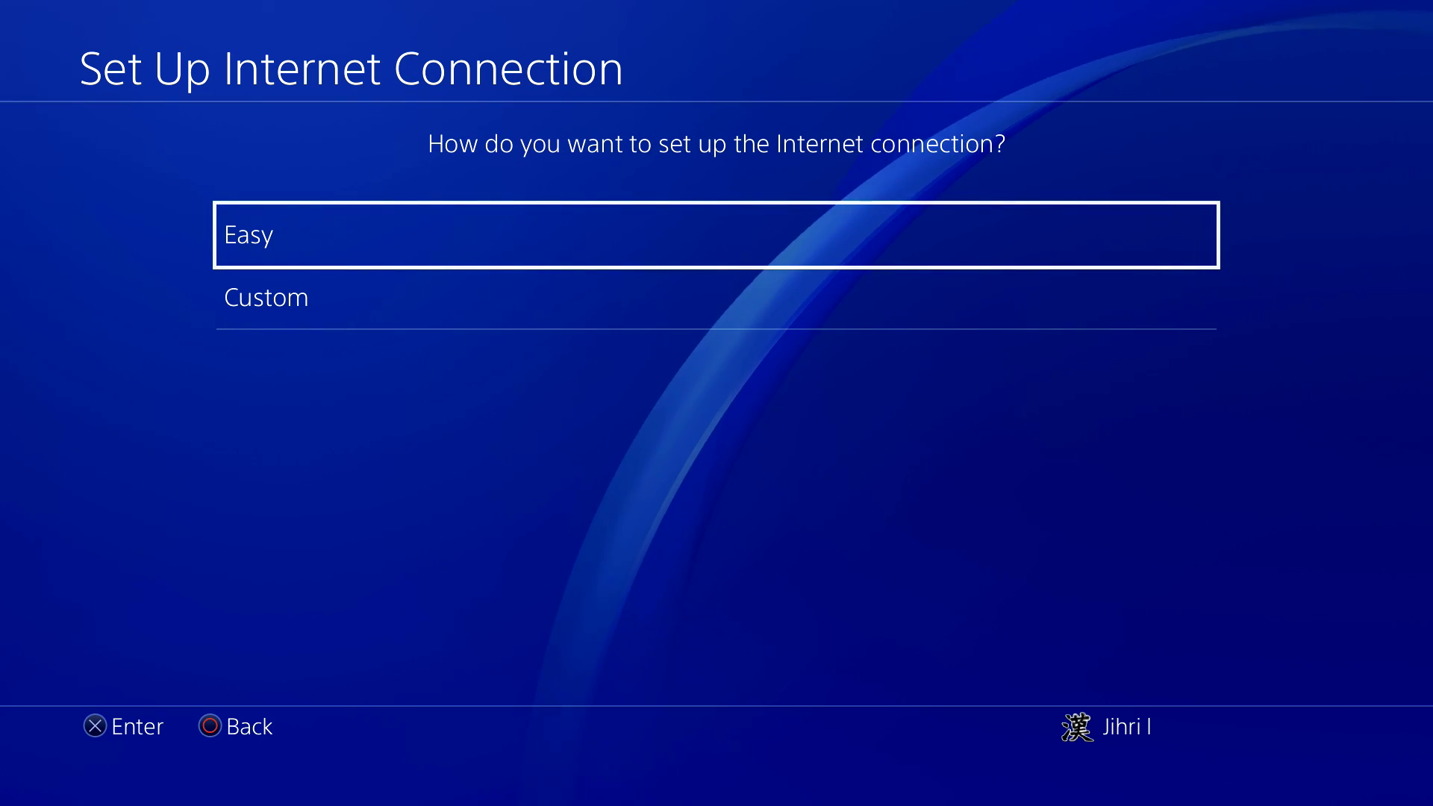
key(Down)
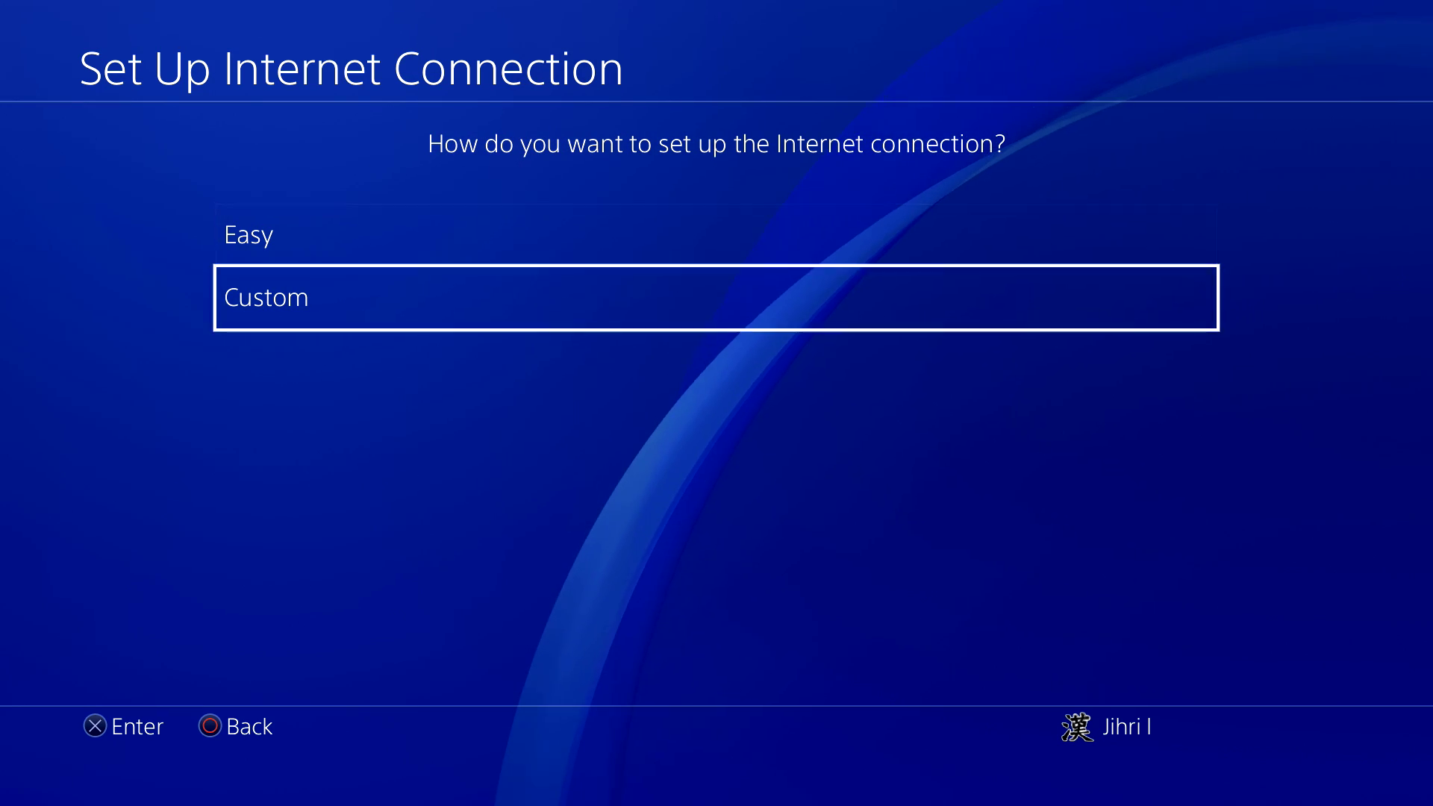
key(Return)
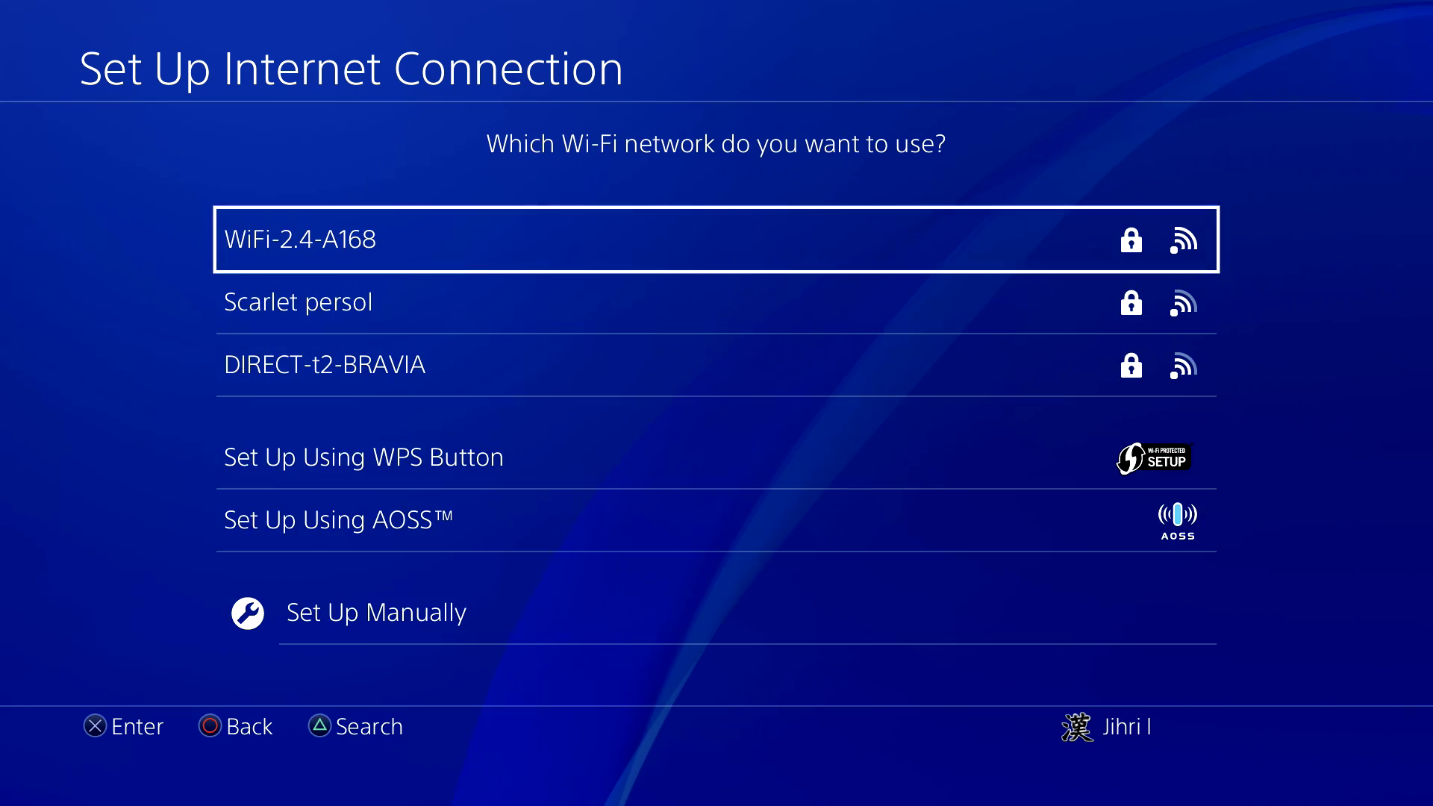
key(Down)
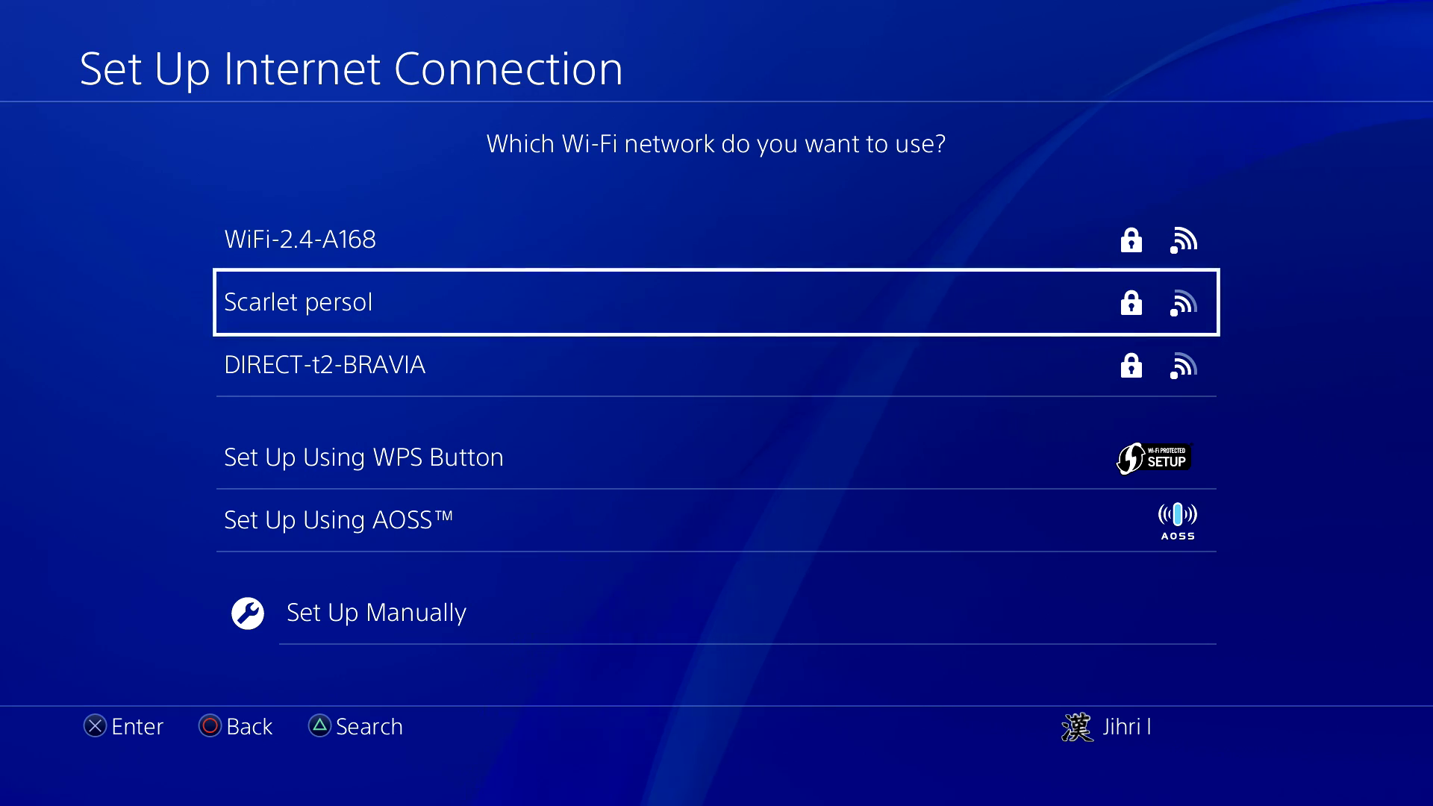
Step: Join the second network with Automatic IP, no DHCP host name, and Manual DNS
key(Return)
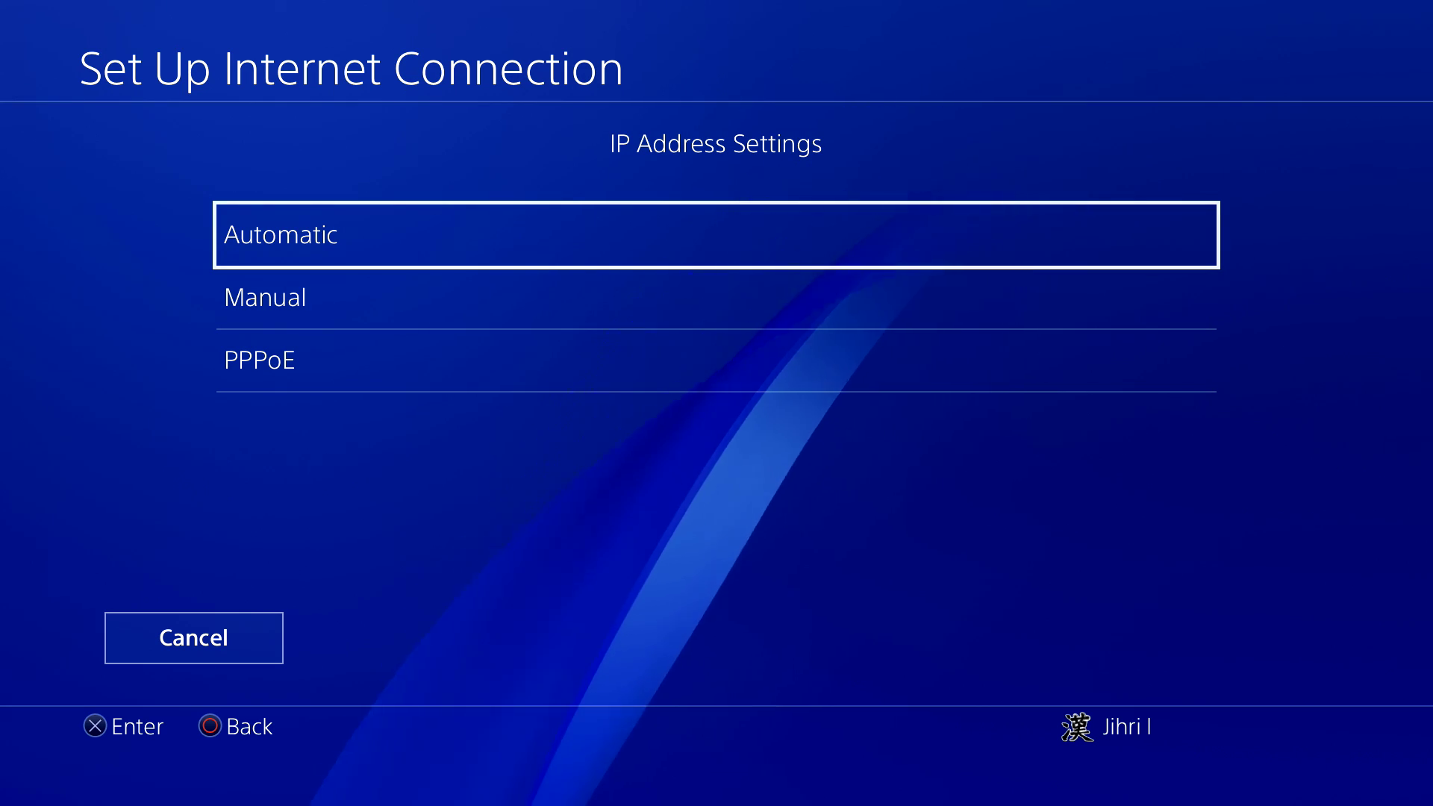
key(Return)
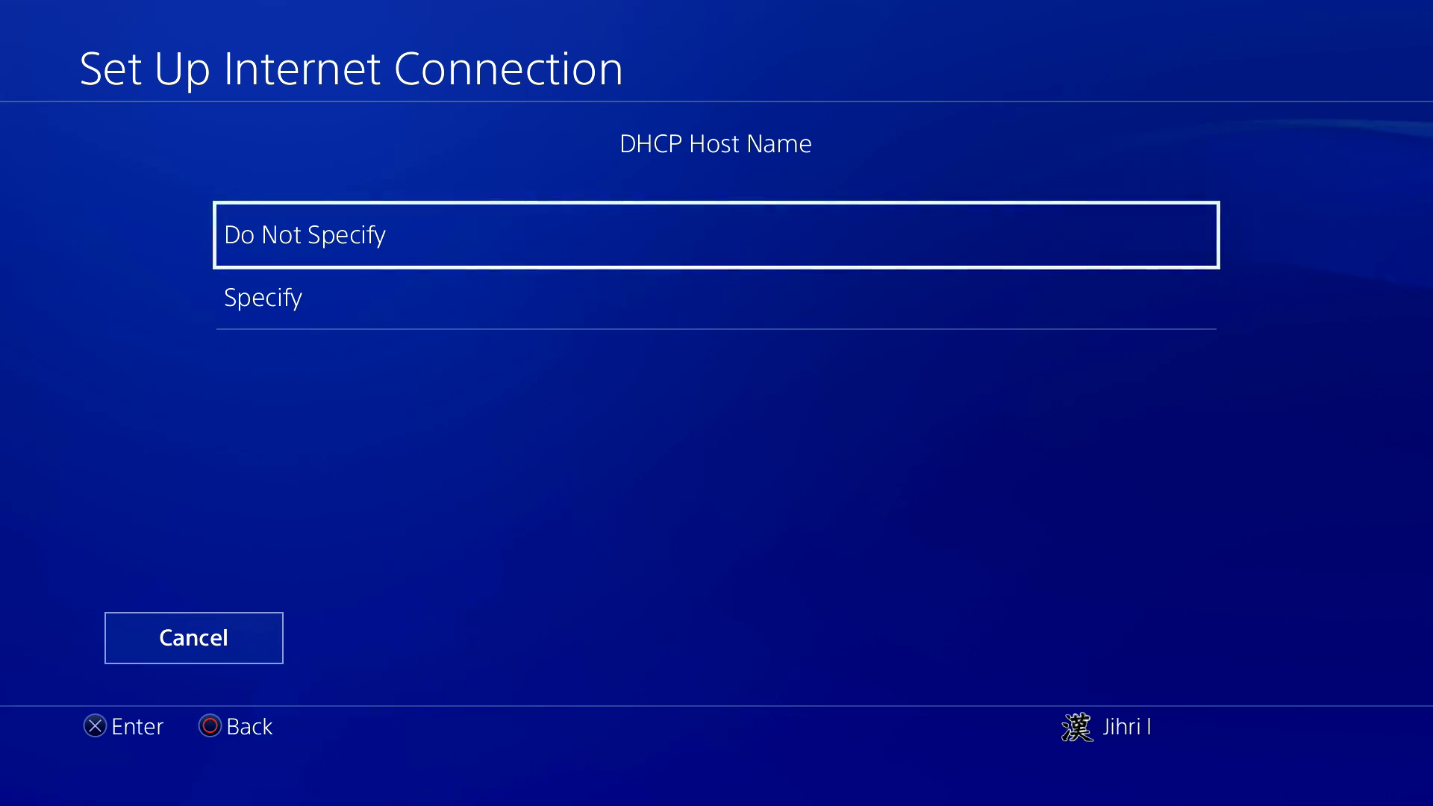
key(Return)
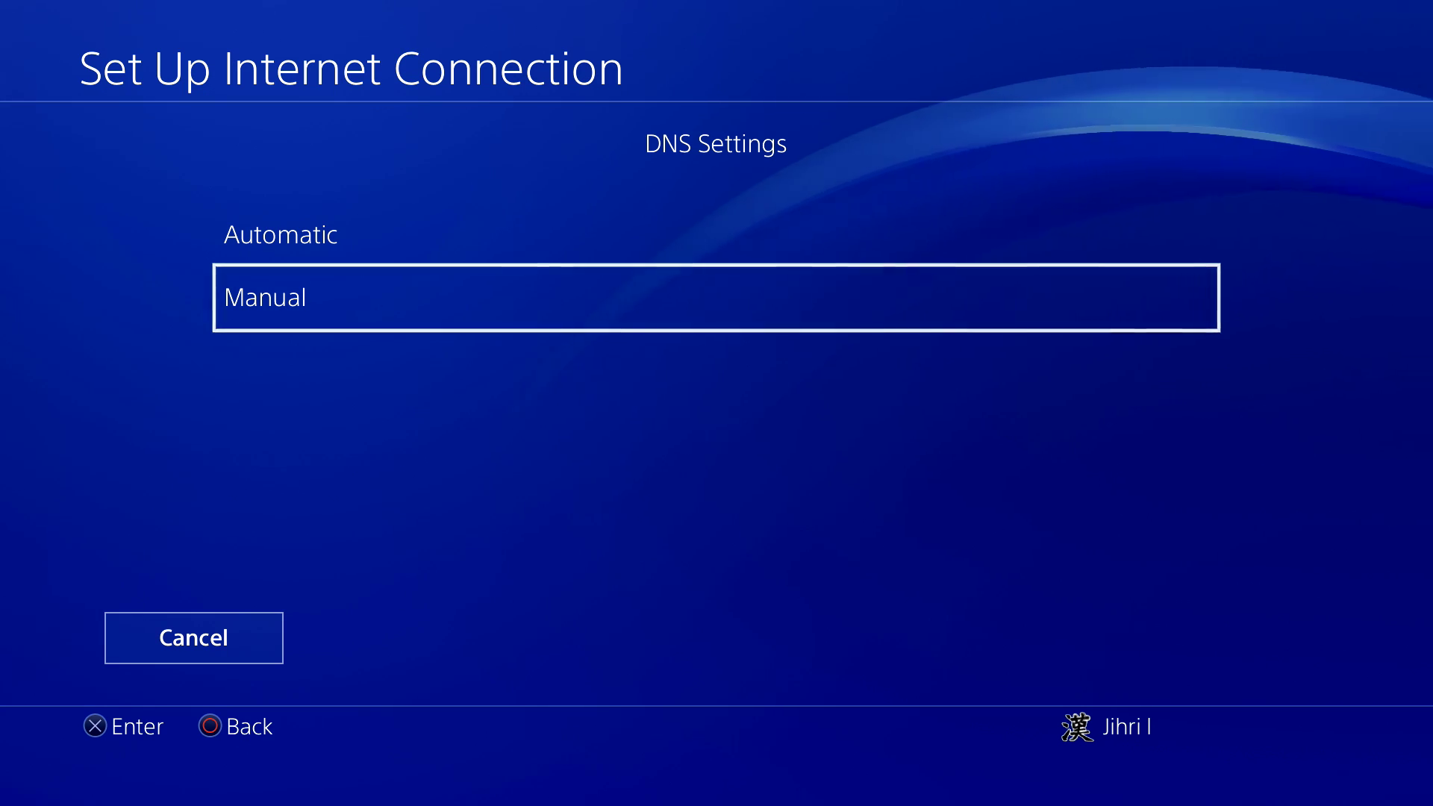
key(Return)
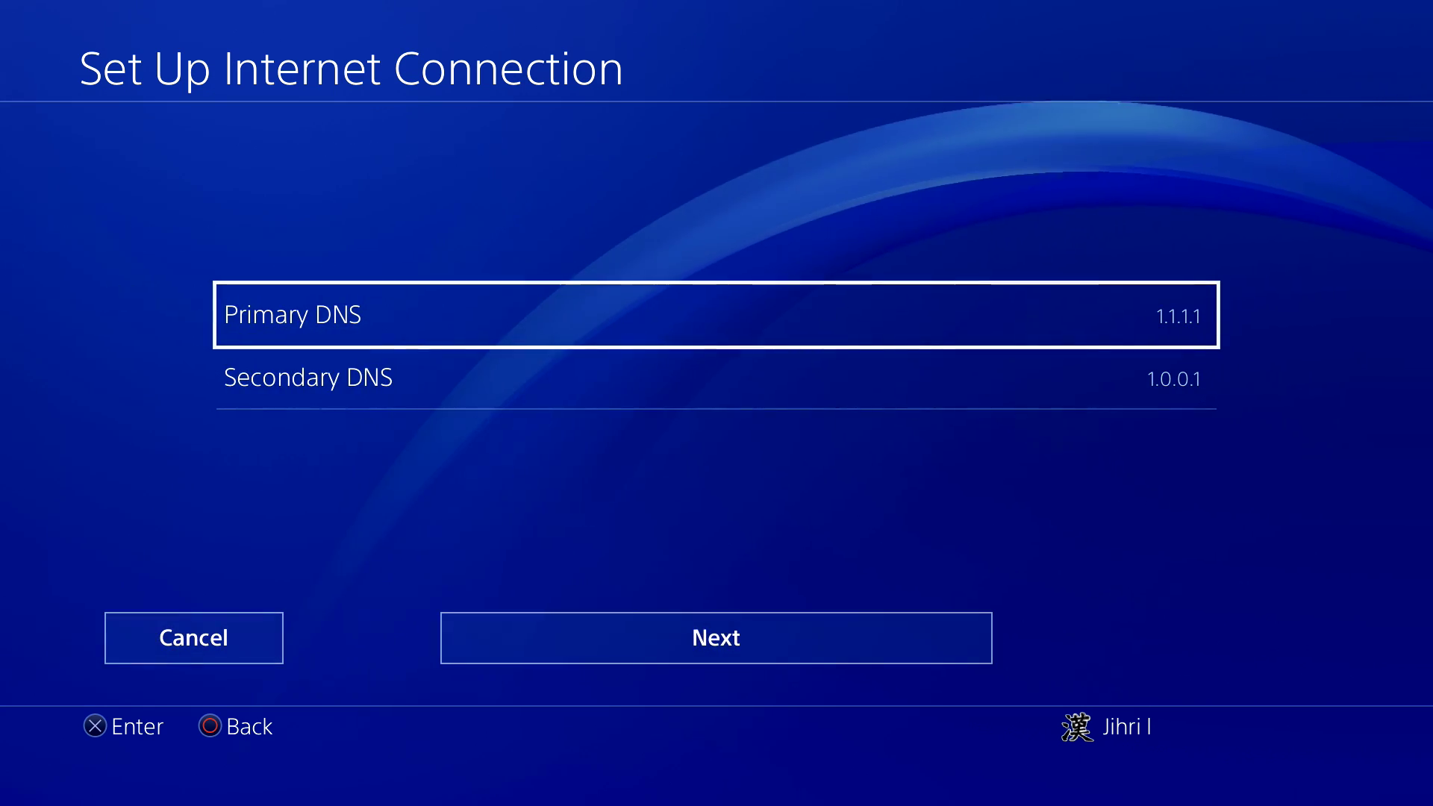
key(Return)
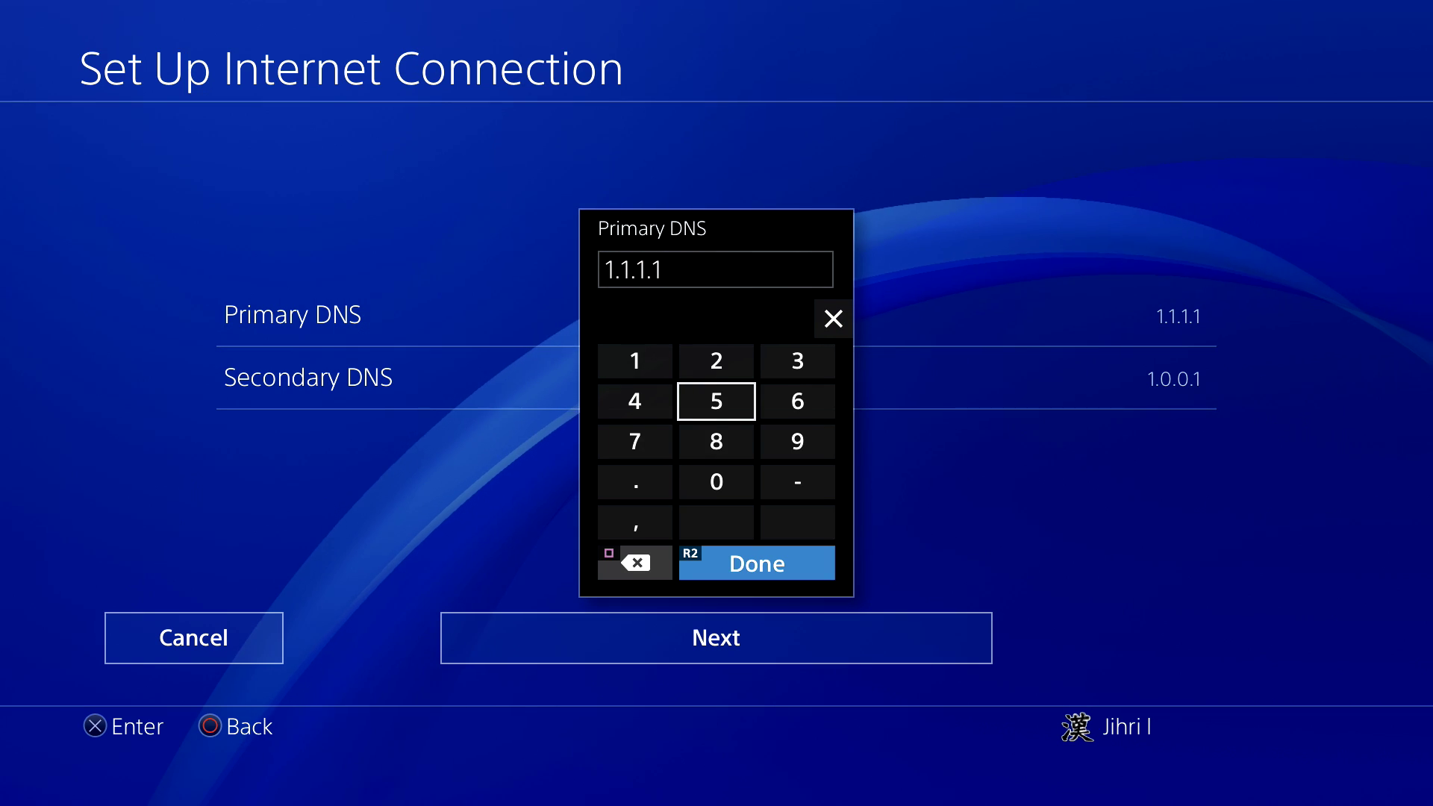
key(BackSpace)
key(BackSpace)
key(BackSpace)
key(BackSpace)
key(BackSpace)
key(BackSpace)
key(BackSpace)
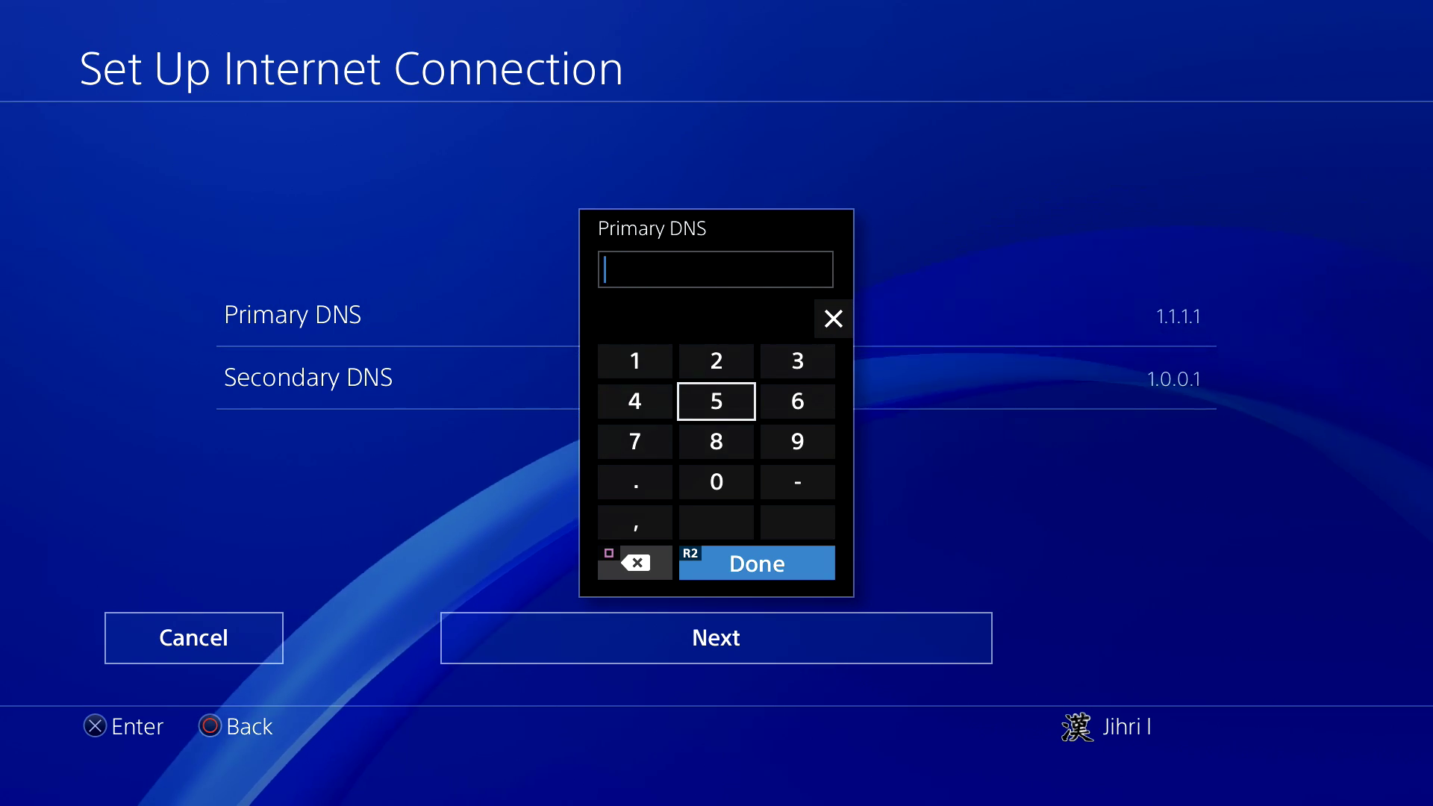
key(Escape)
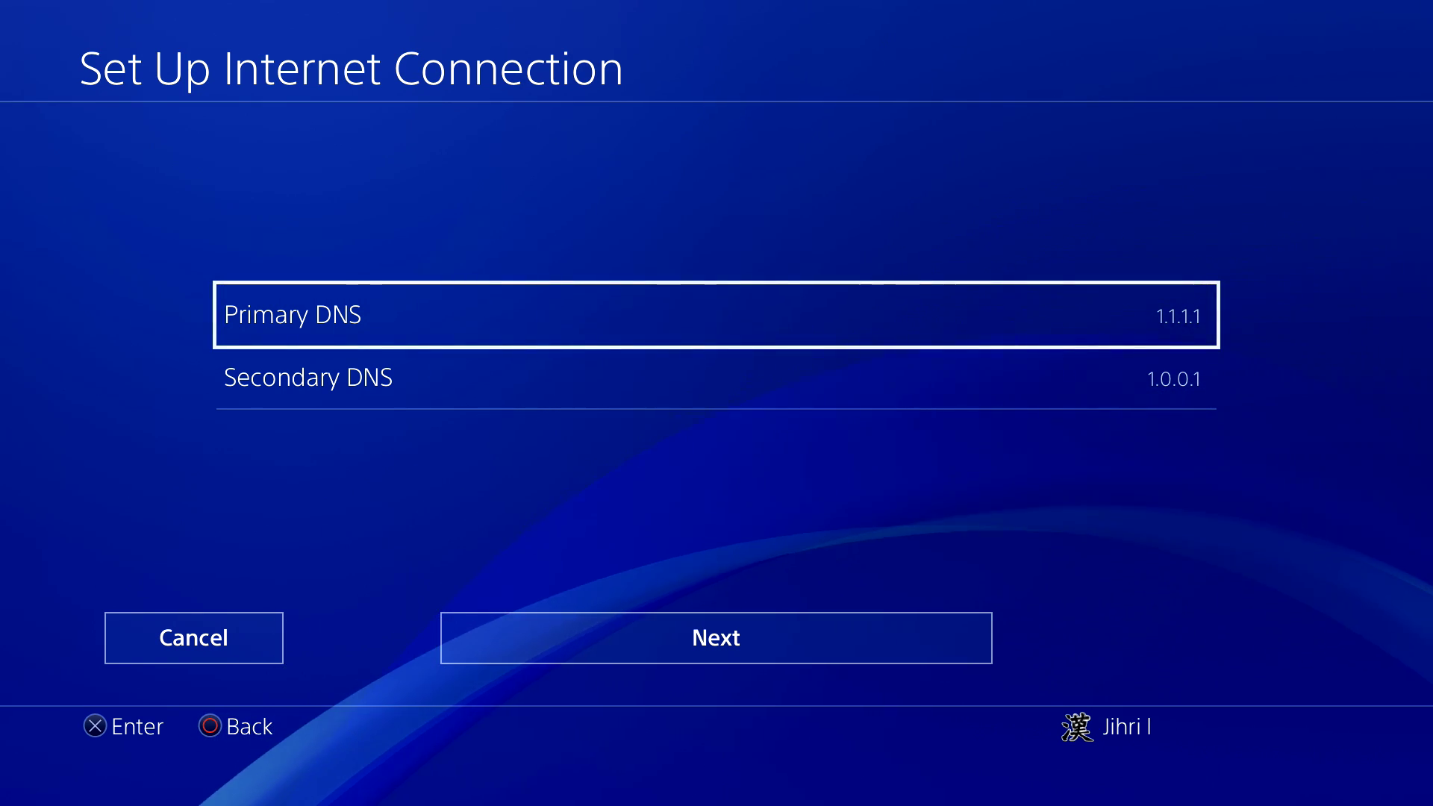
key(Return)
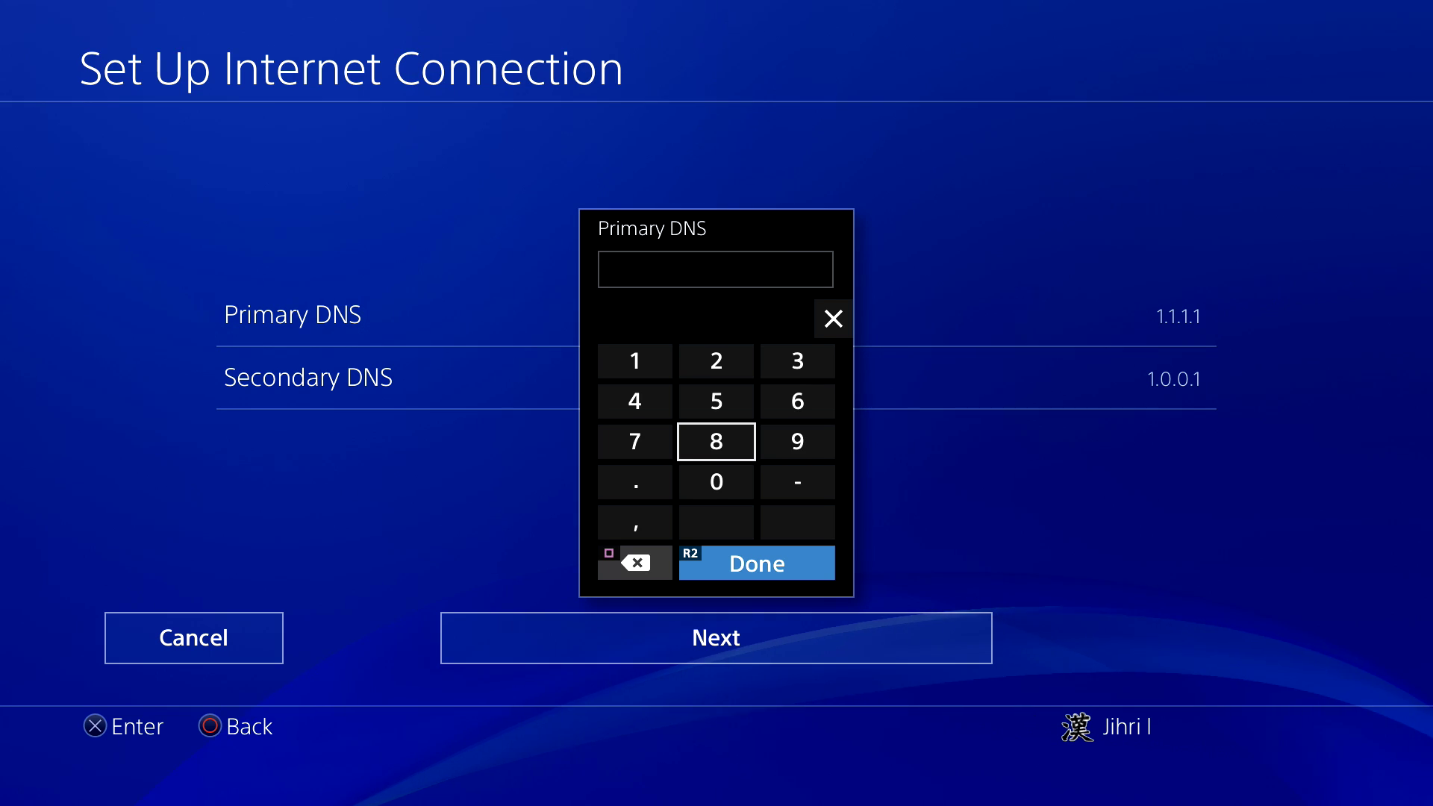
key(Up)
key(Up)
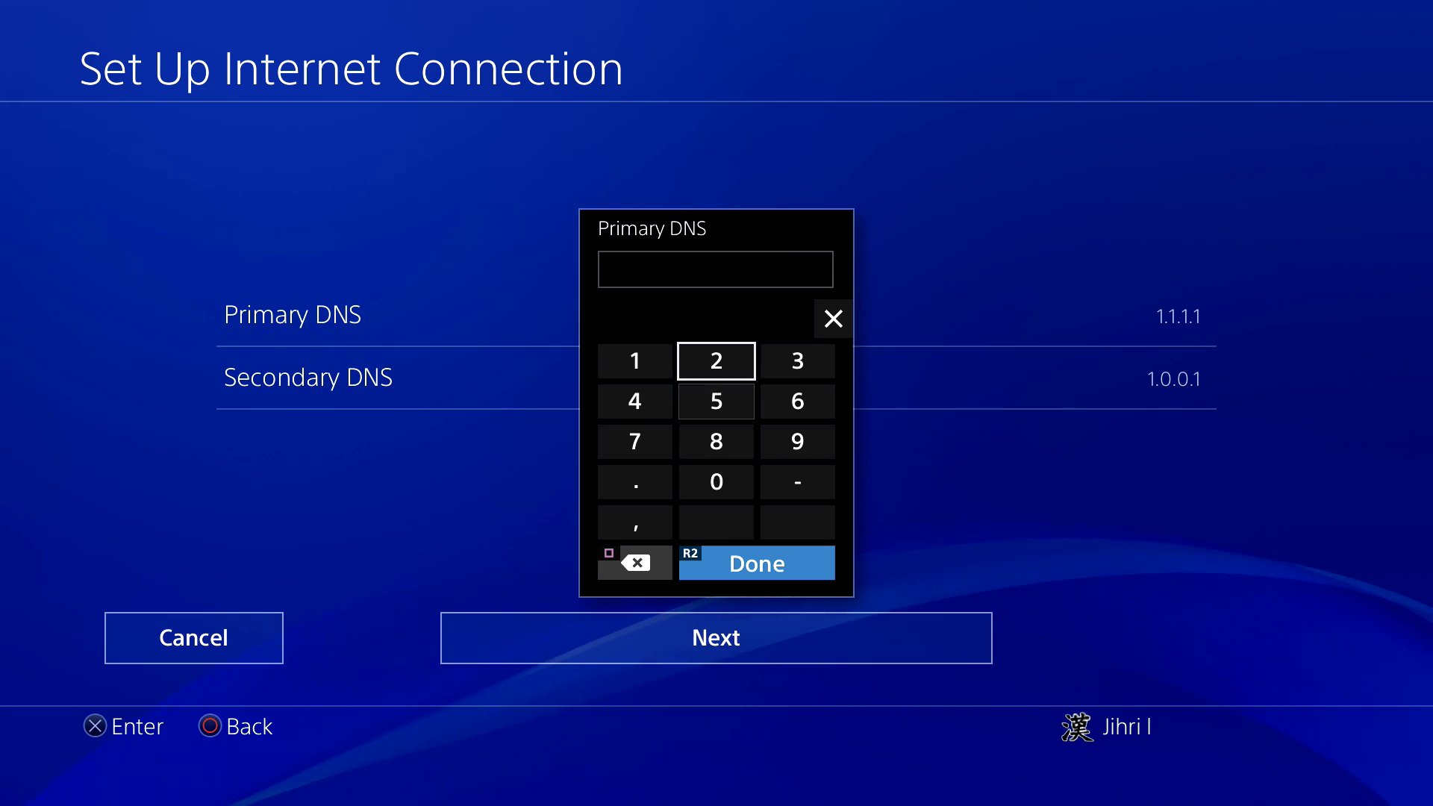
key(Escape)
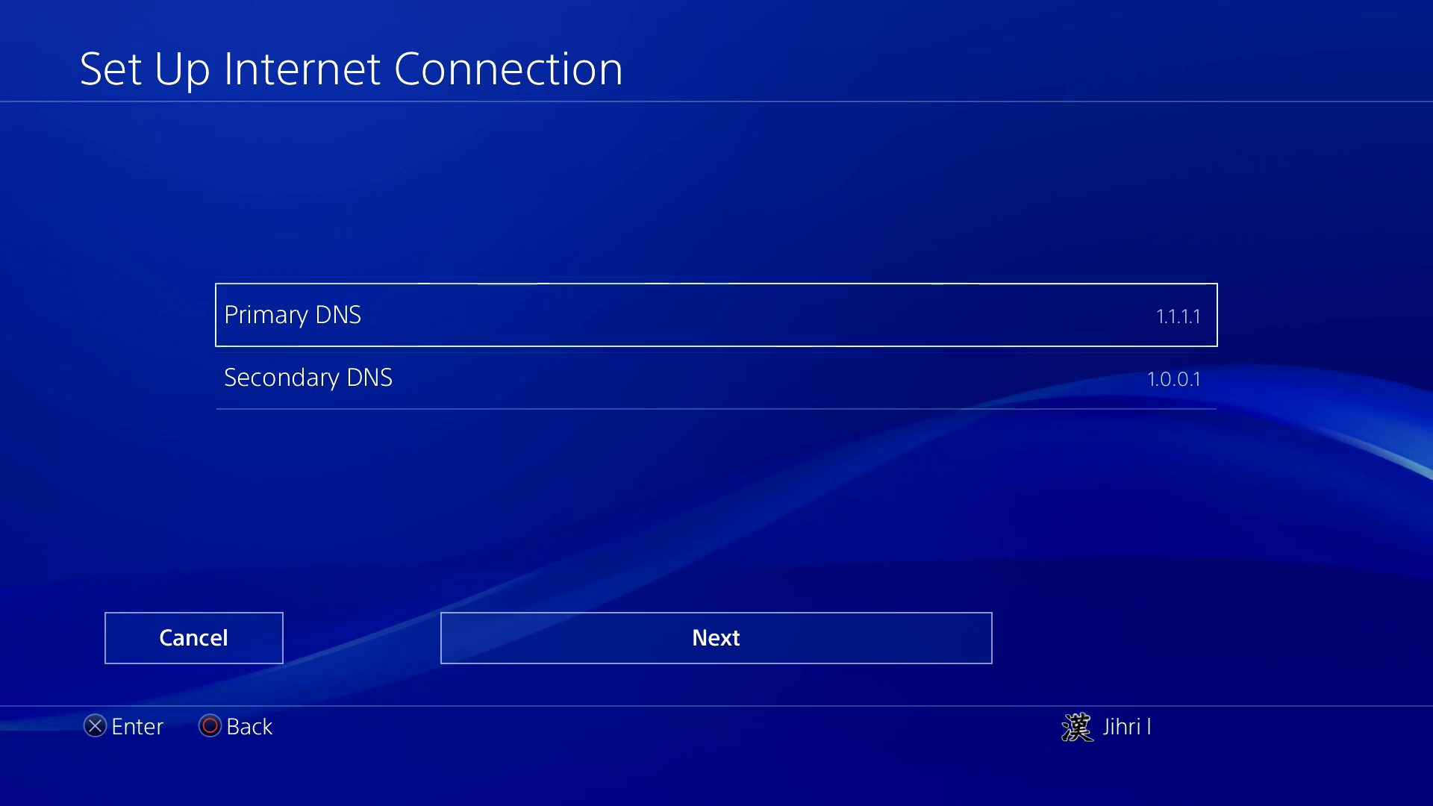
key(Down)
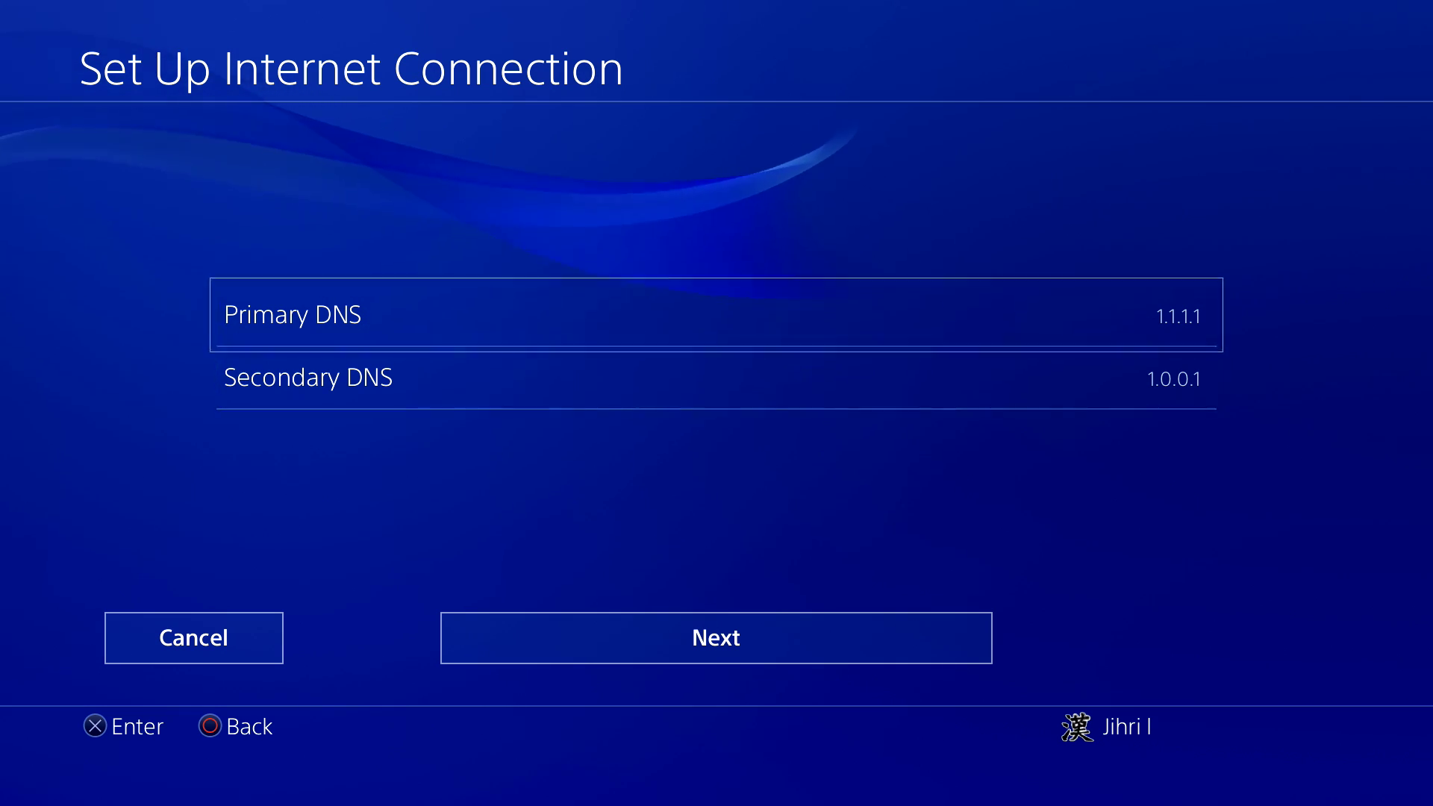
key(Return)
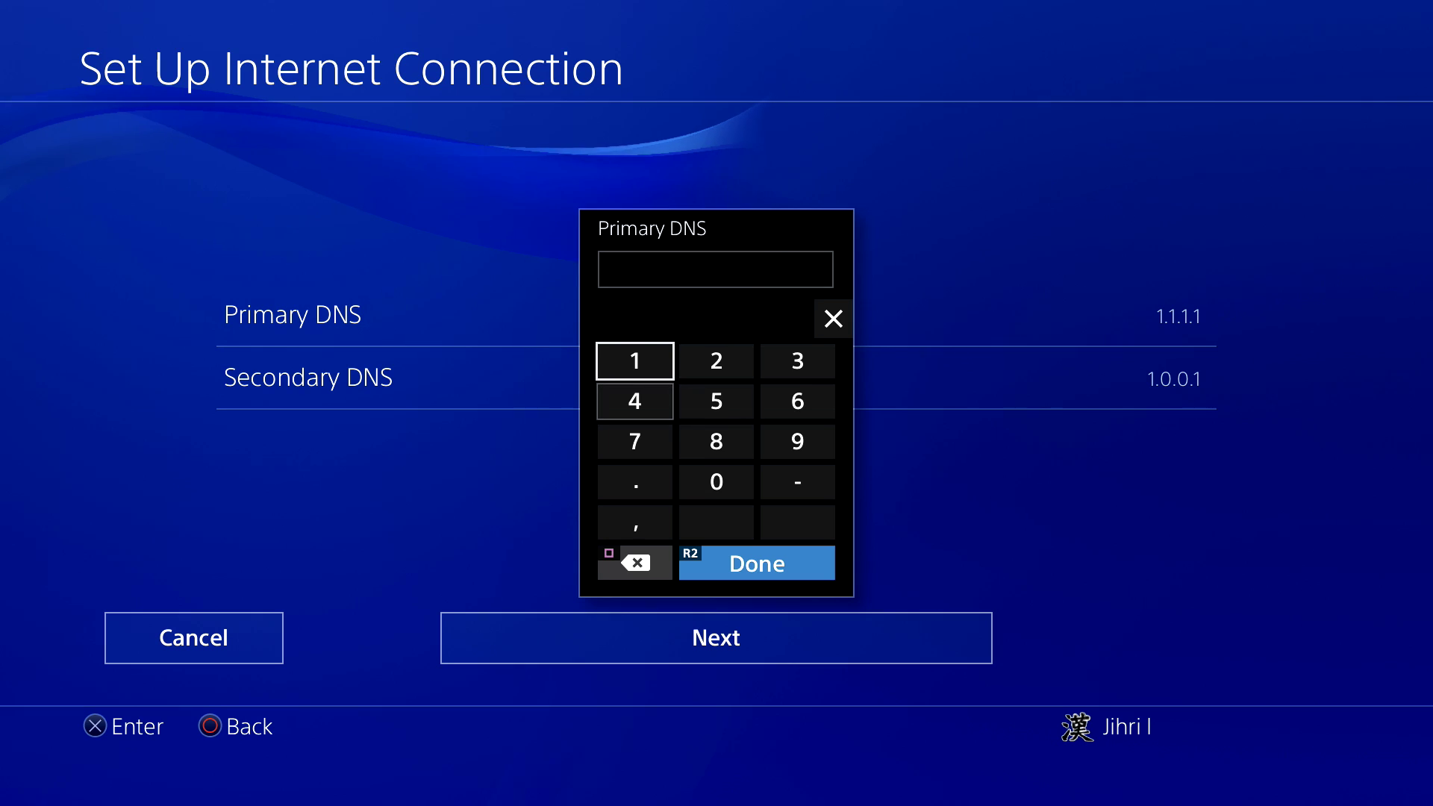
Step: Enter 8.8.8.8 as the Primary DNS on the keypad
key(Right)
key(Left)
key(Down)
key(Right)
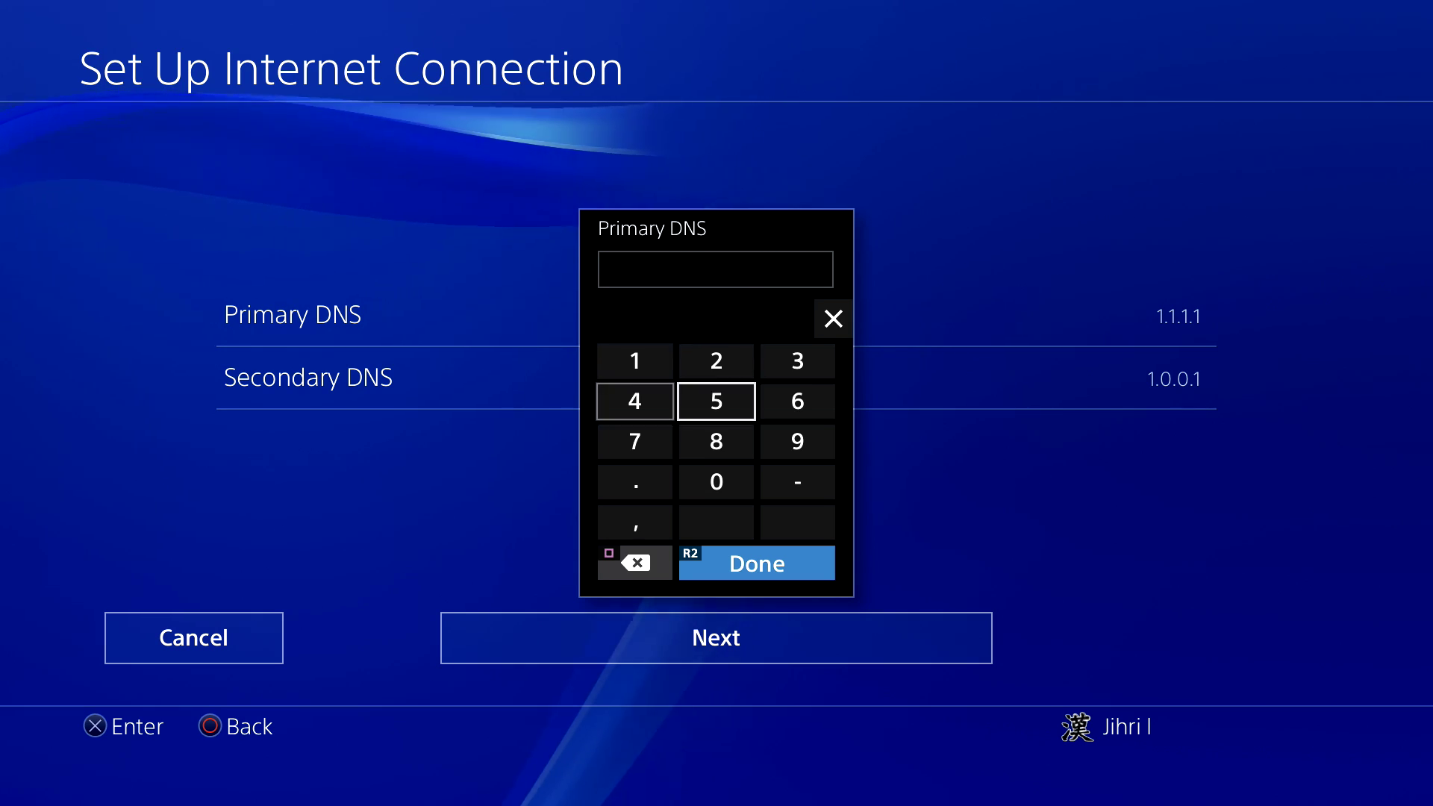
key(Down)
key(Return)
key(Down)
key(Left)
key(Return)
key(Up)
key(Right)
key(Return)
key(Down)
key(Left)
key(Return)
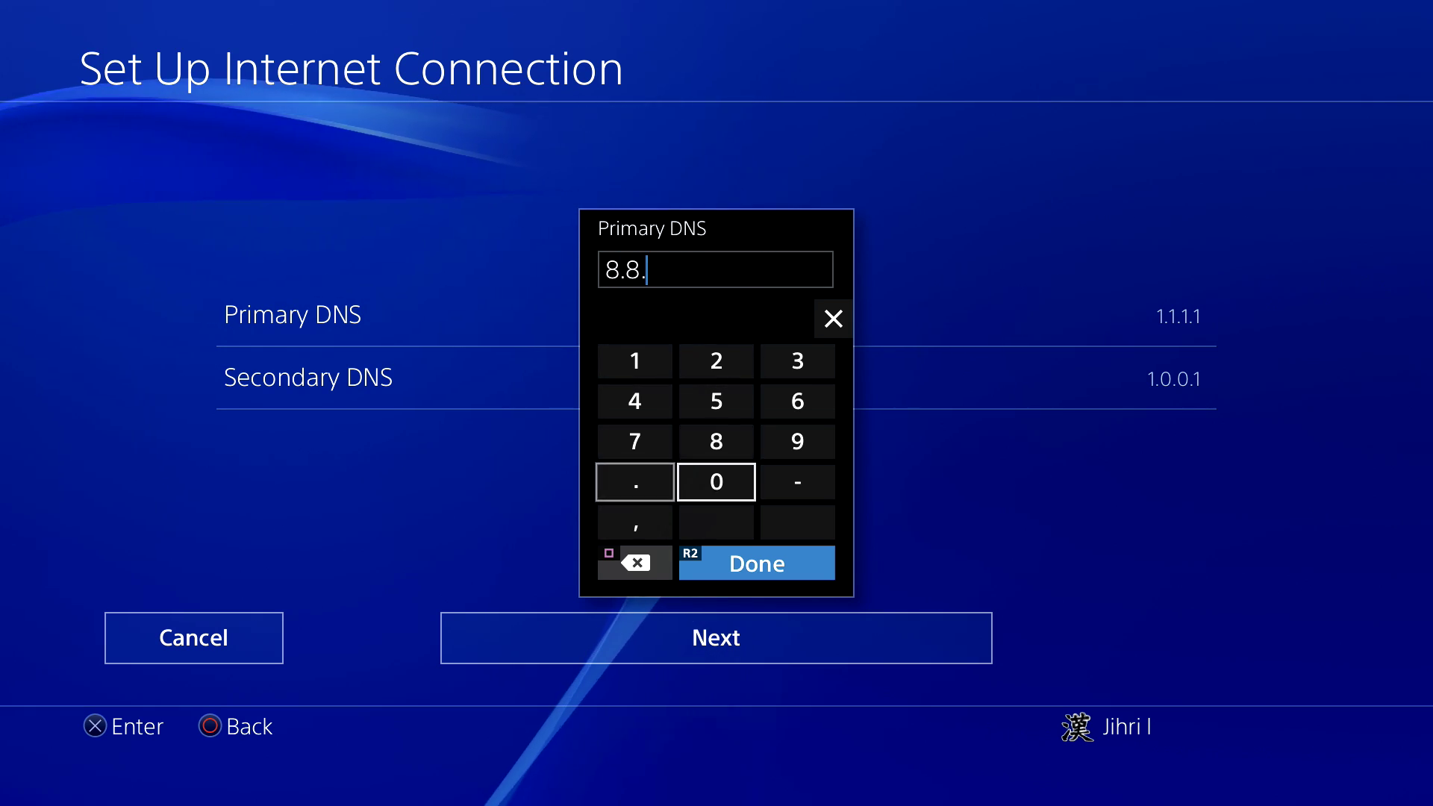
key(Up)
key(Right)
key(Return)
key(Down)
key(Left)
key(Return)
key(Right)
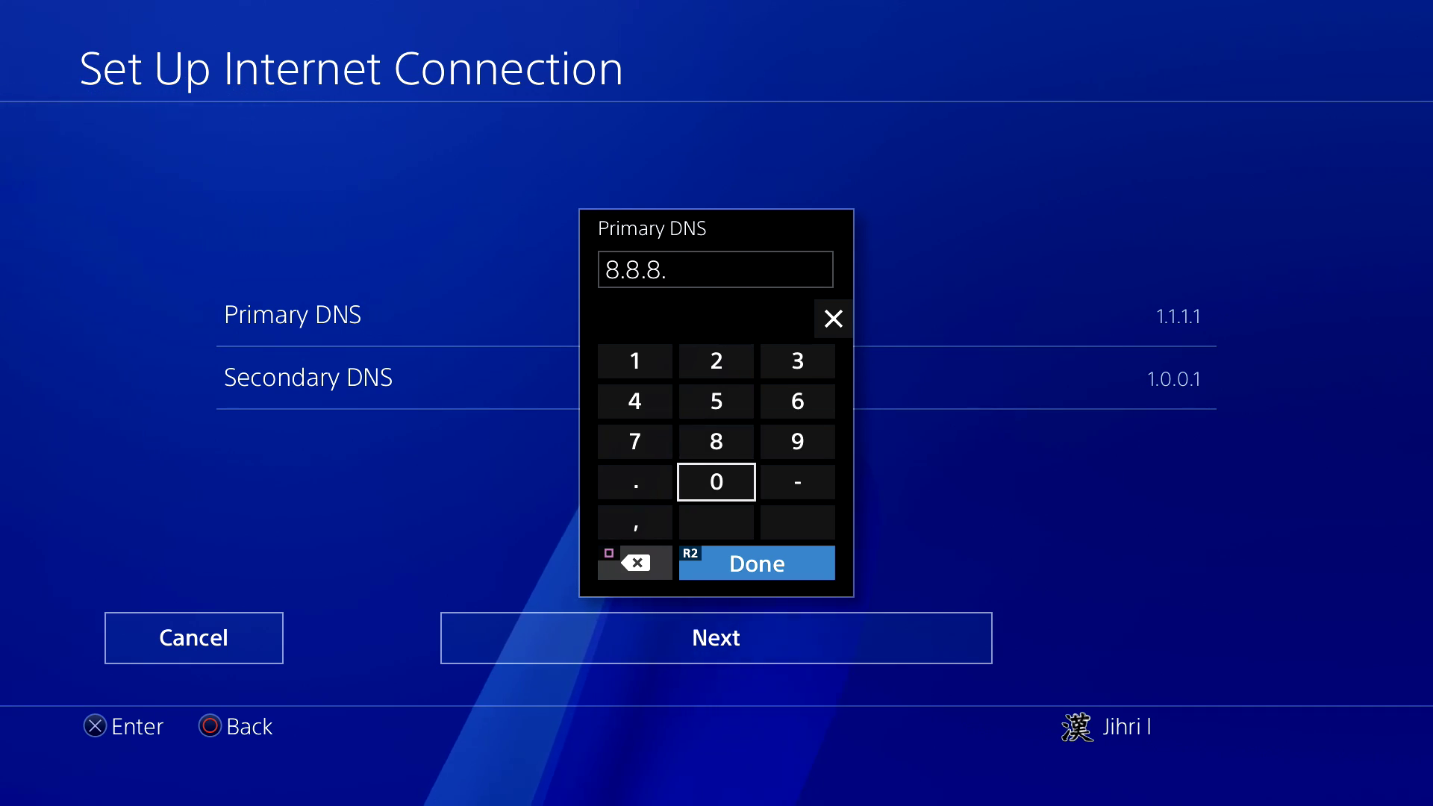
key(Return)
Step: Enter 8.8.4.4 as the Secondary DNS and confirm it
key(Down)
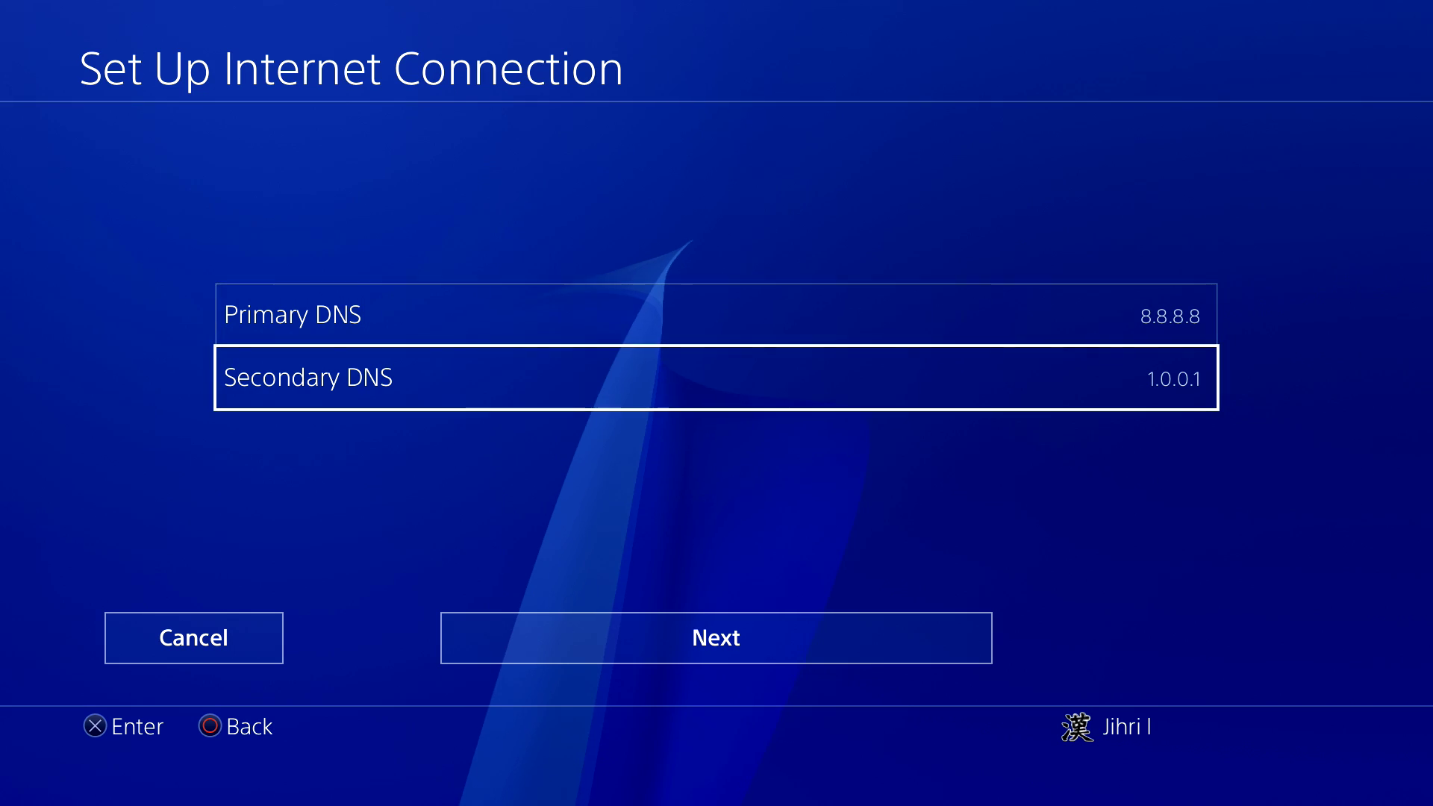
key(Return)
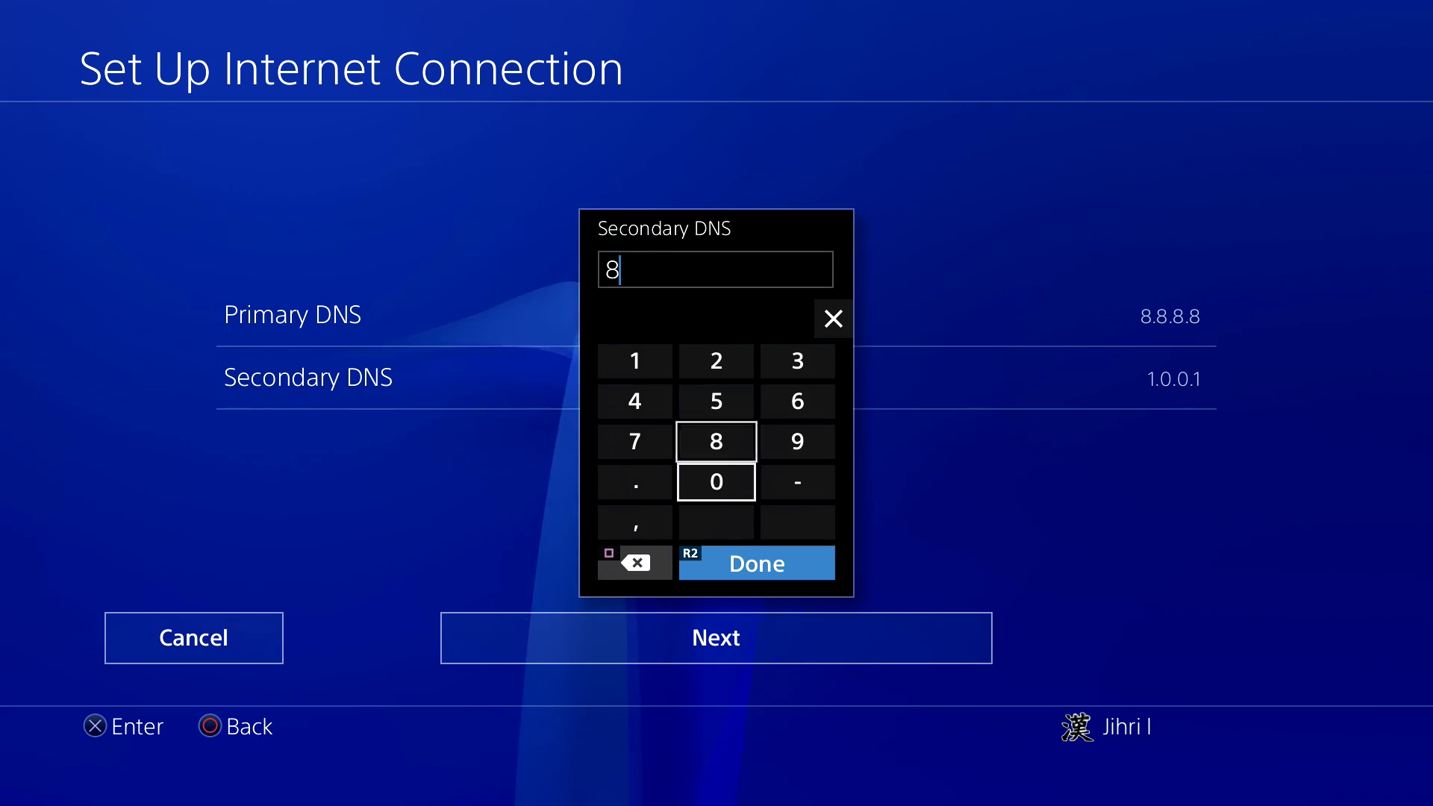
key(Left)
key(Return)
key(Up)
key(Right)
key(Return)
key(Down)
key(Left)
key(Return)
key(Up)
key(Right)
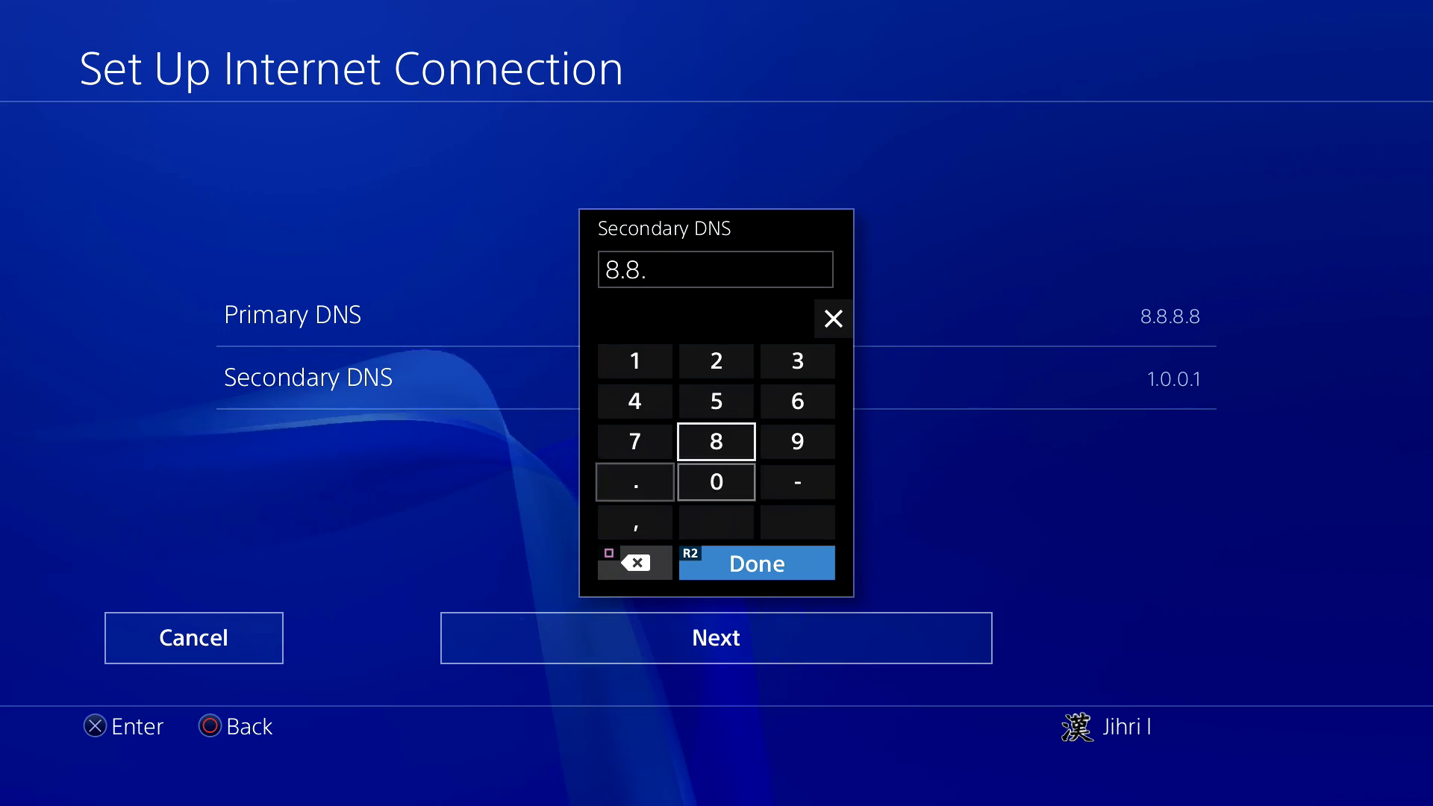
key(Up)
key(Left)
key(Up)
key(Down)
key(Return)
key(Down)
key(Down)
key(Return)
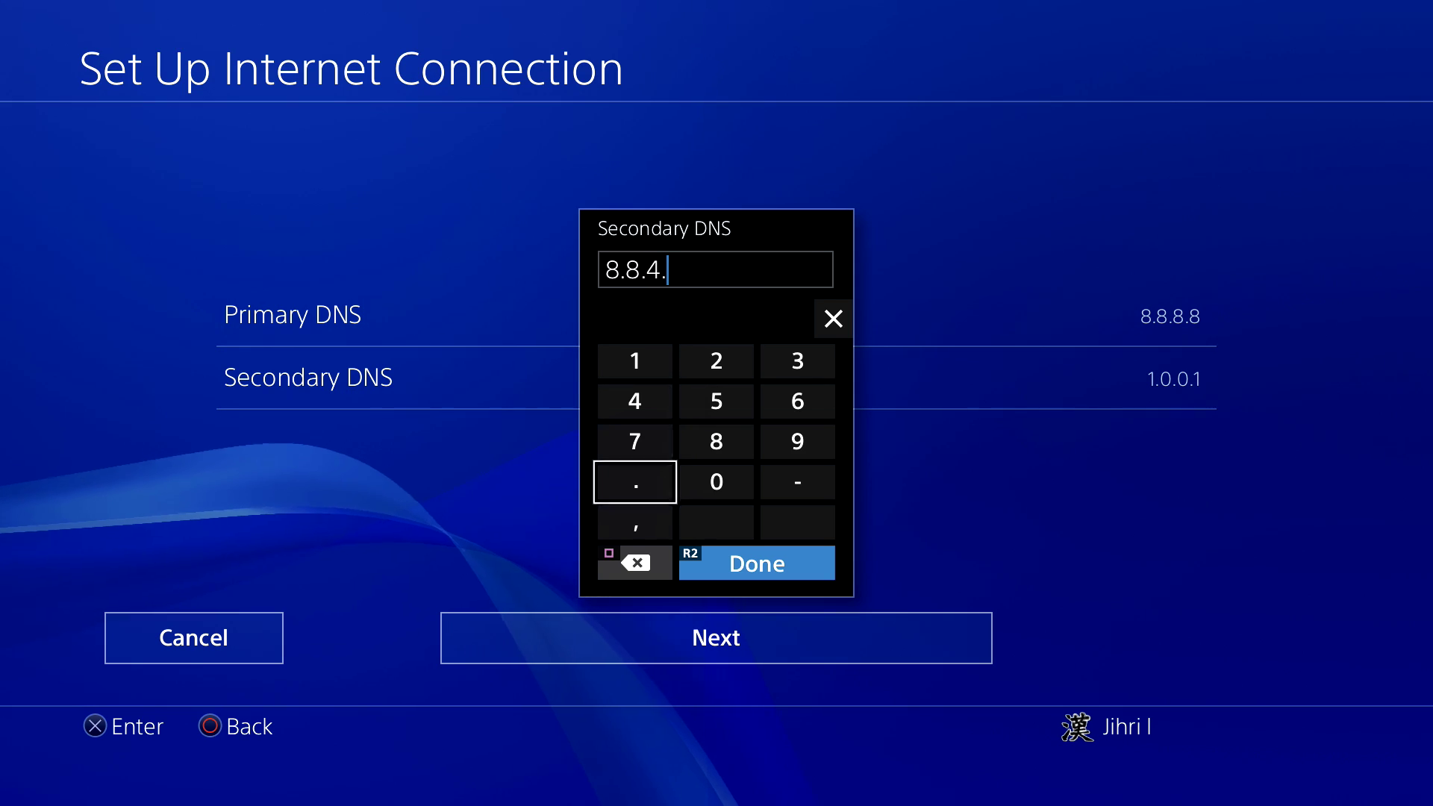
key(Up)
key(Return)
key(Return)
key(Down)
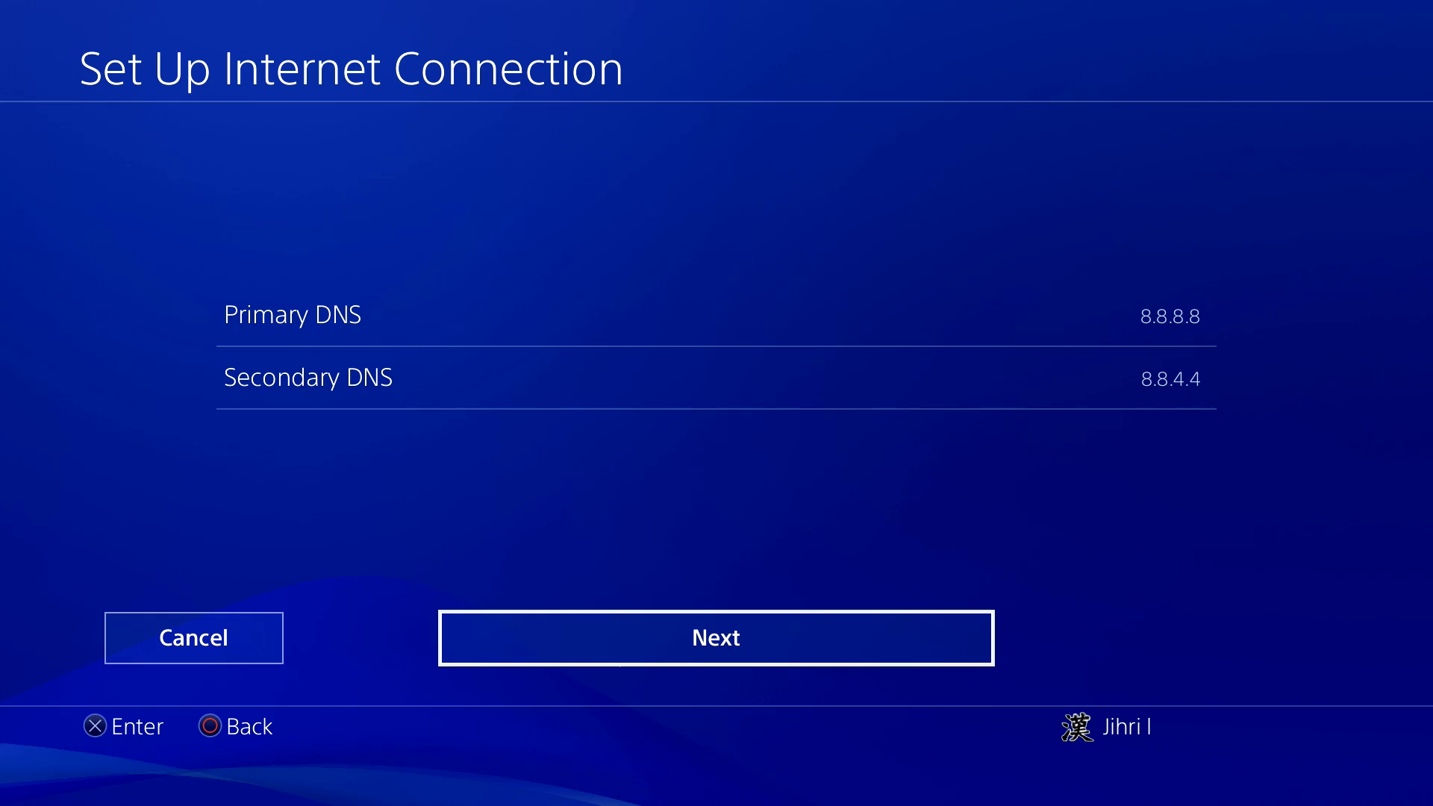
key(Return)
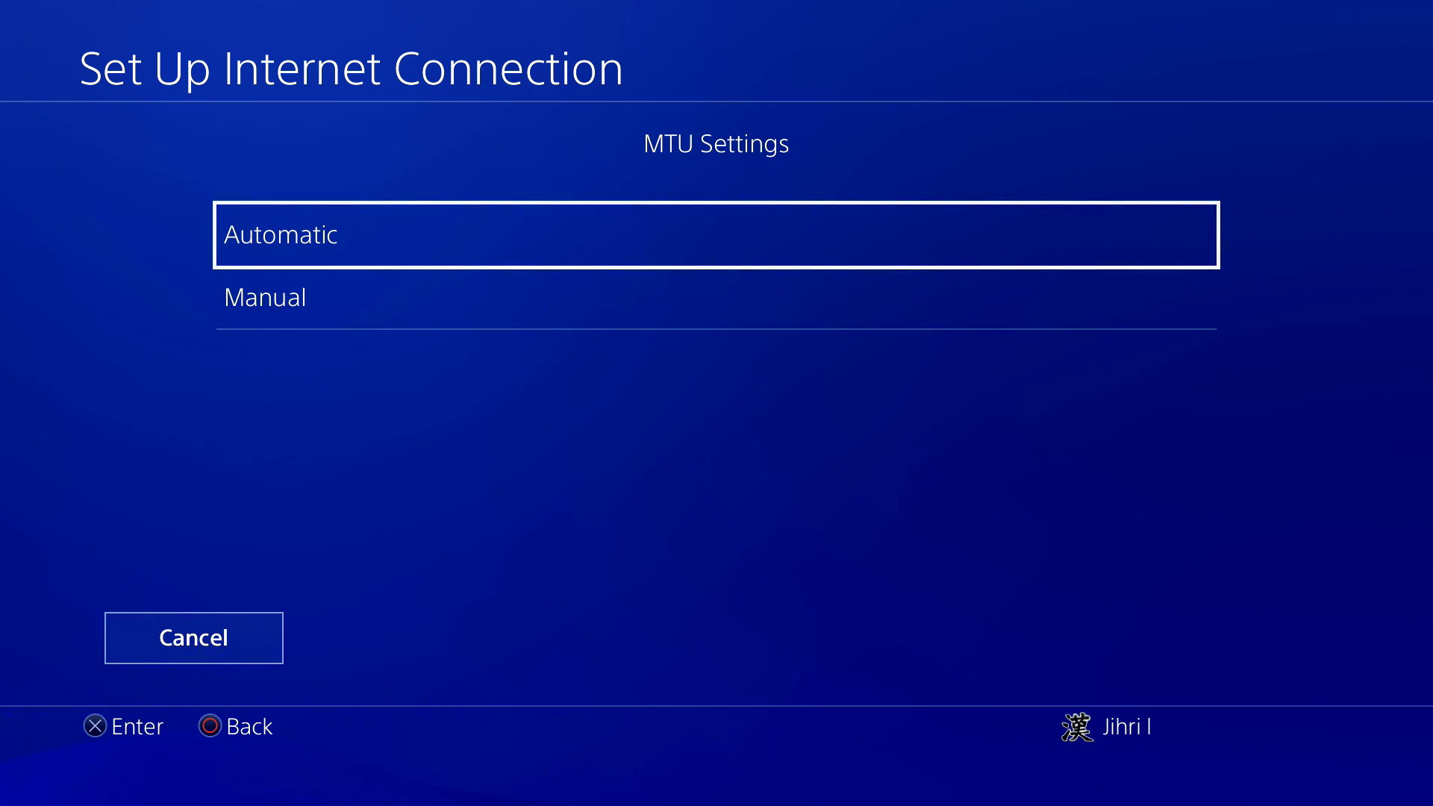
key(Return)
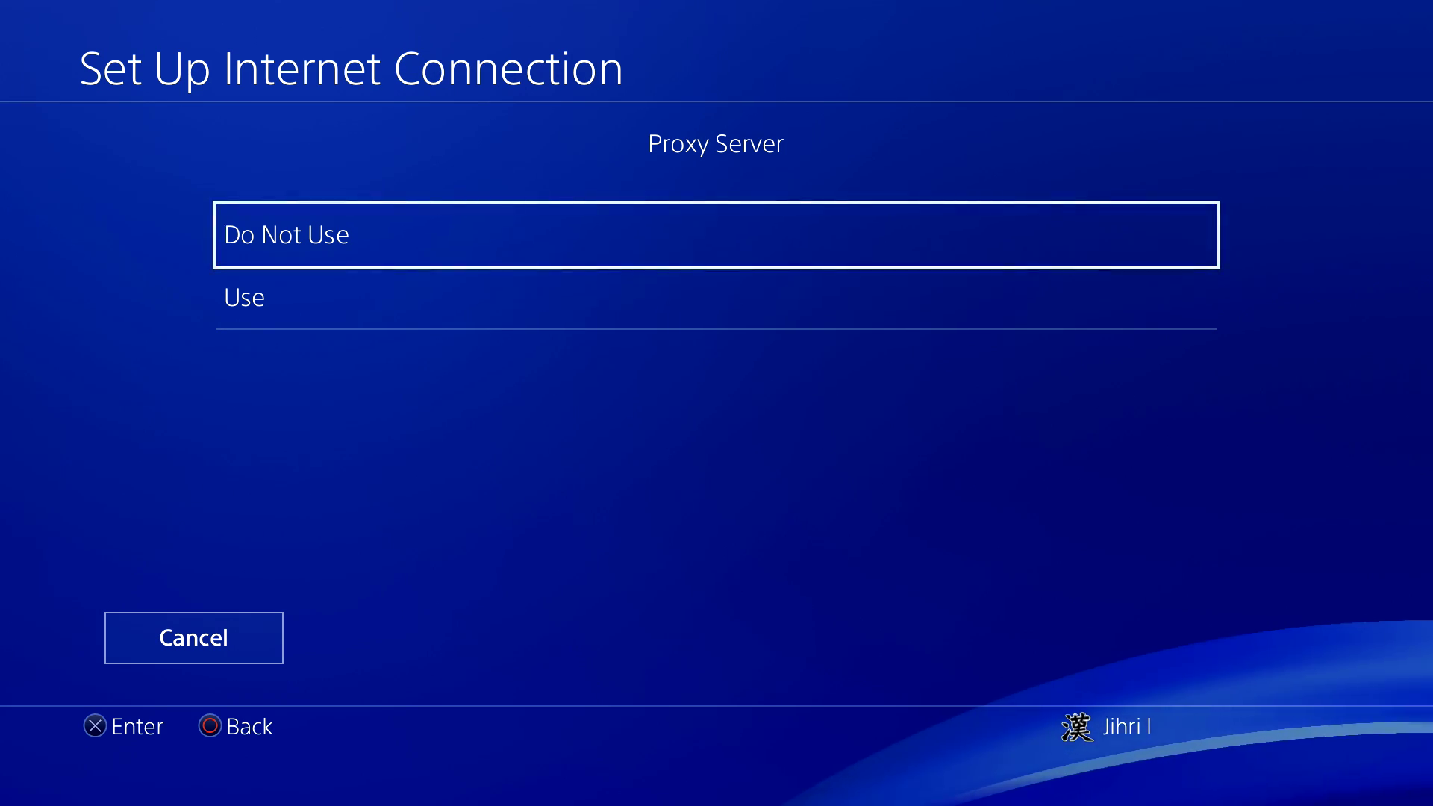
key(Down)
key(Up)
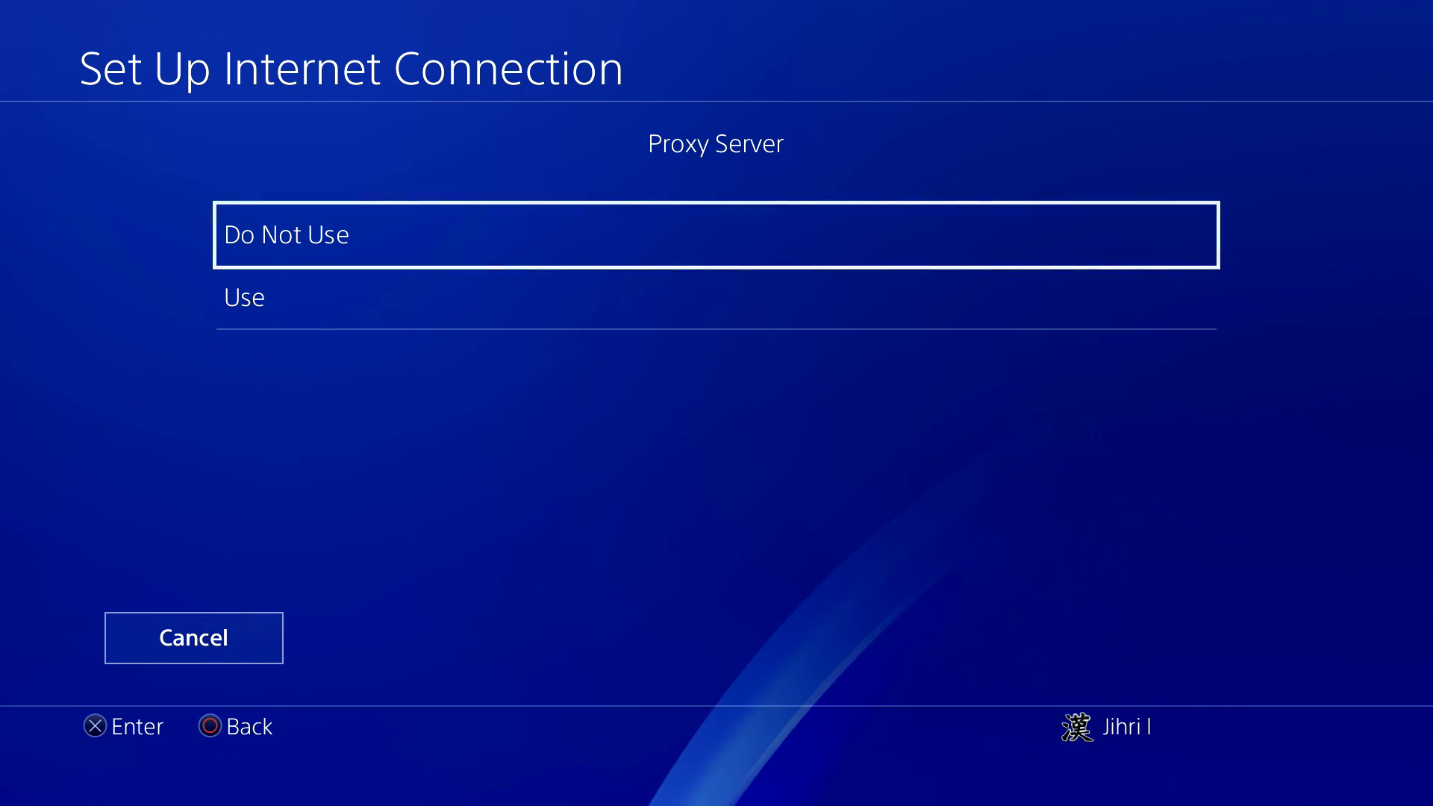
key(Escape)
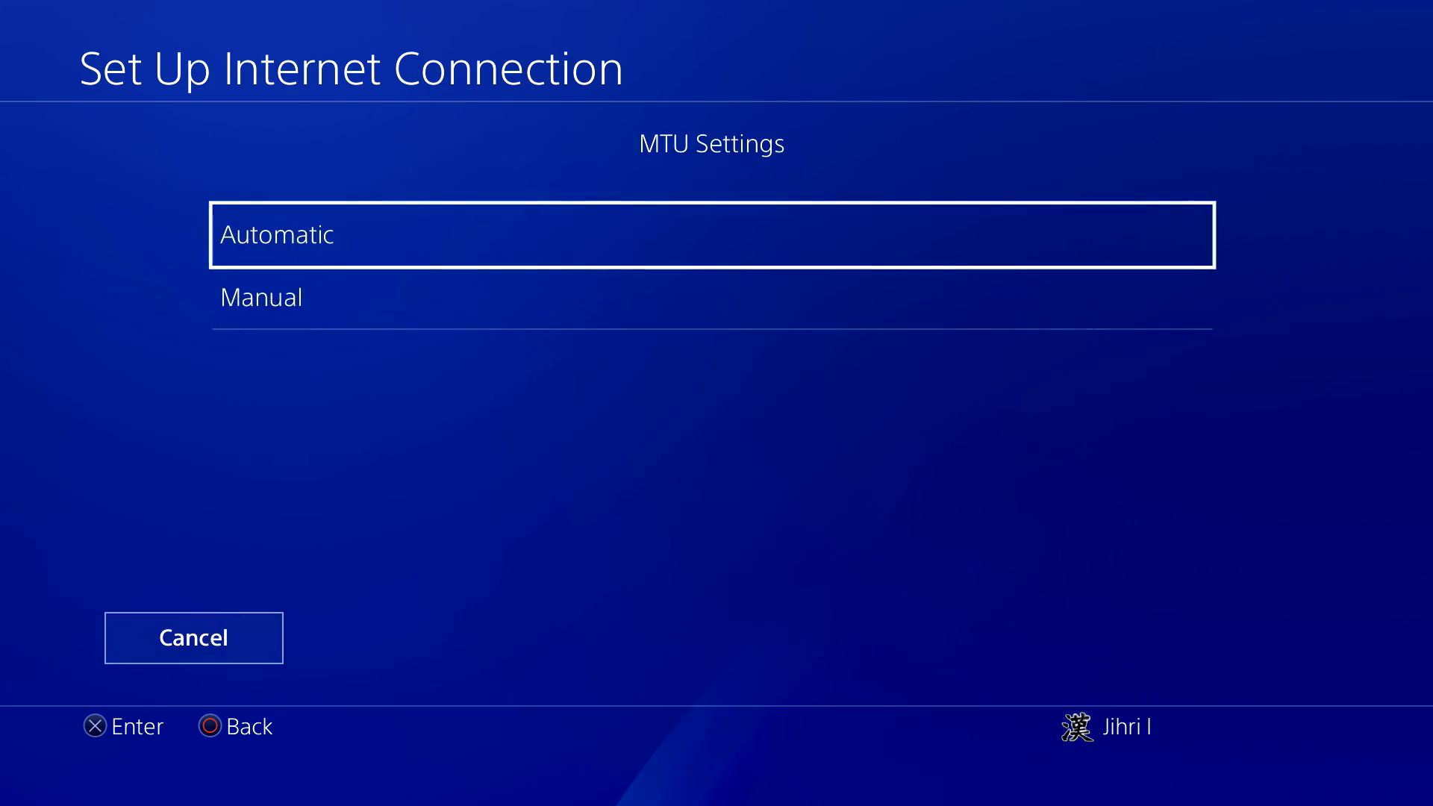
key(Escape)
Step: Reopen the Primary DNS entry for editing
key(Up)
key(Up)
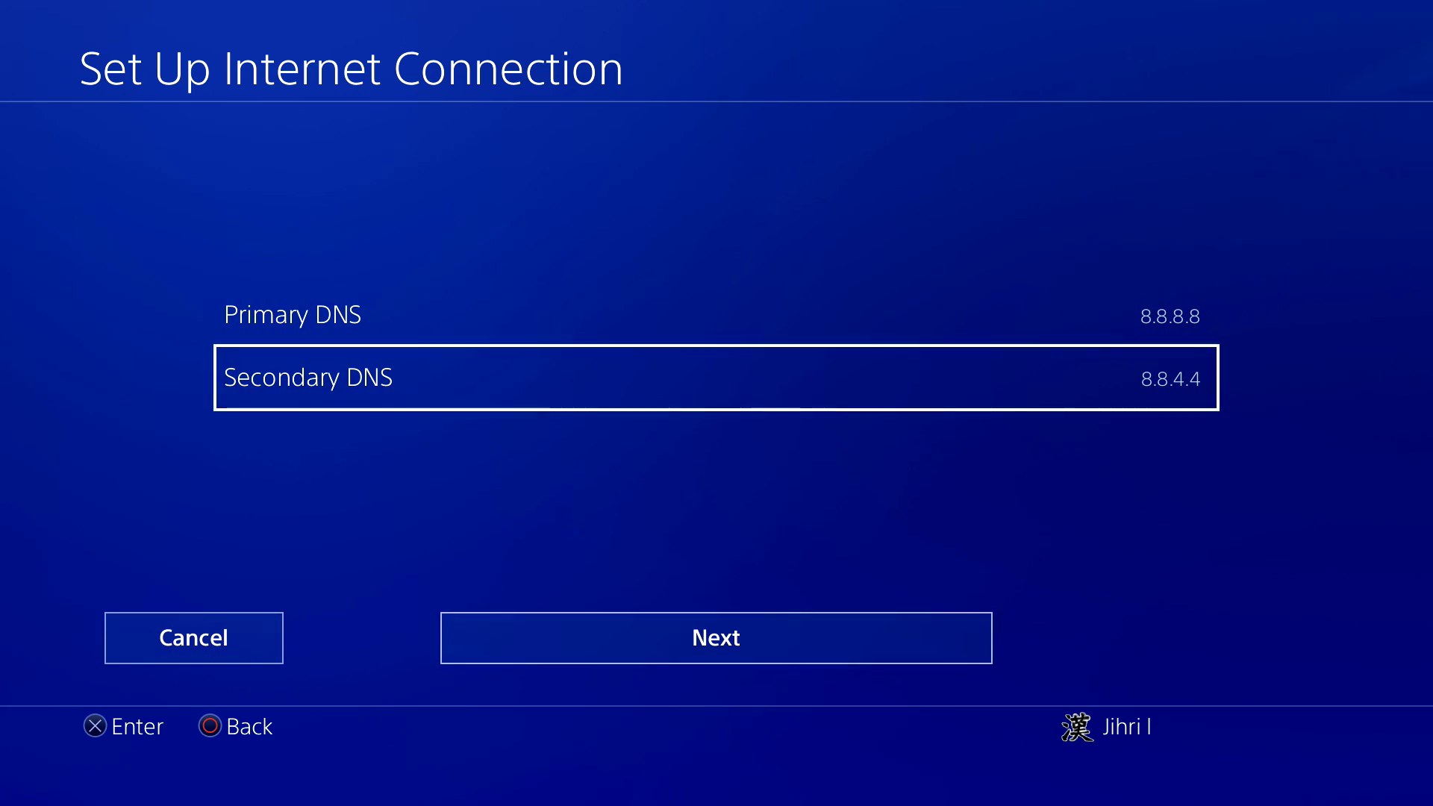
key(Return)
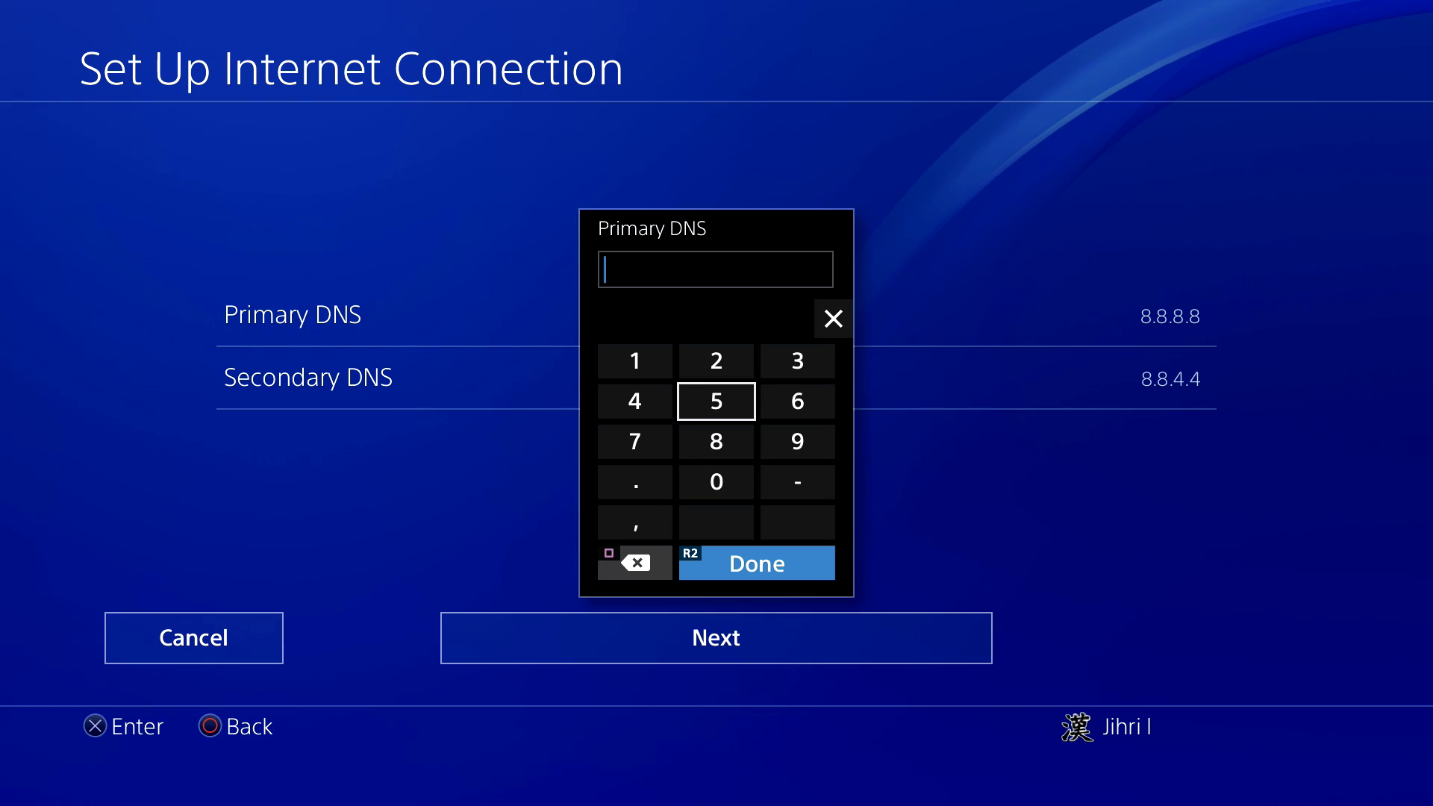
key(Down)
key(Up)
key(Up)
key(Down)
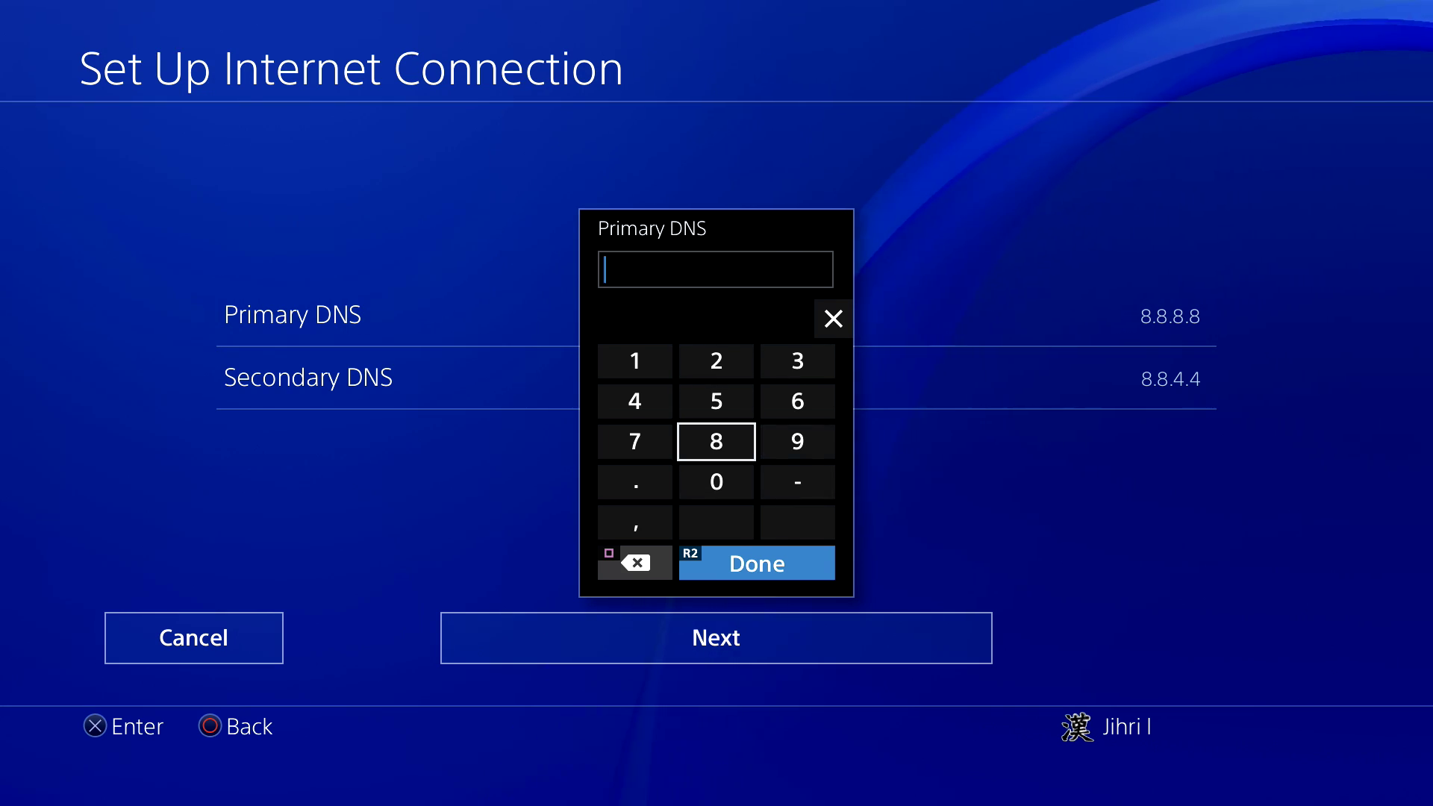
Step: Clear the old 8.8.8.8 value and begin the new address with 7
click(716, 361)
click(634, 360)
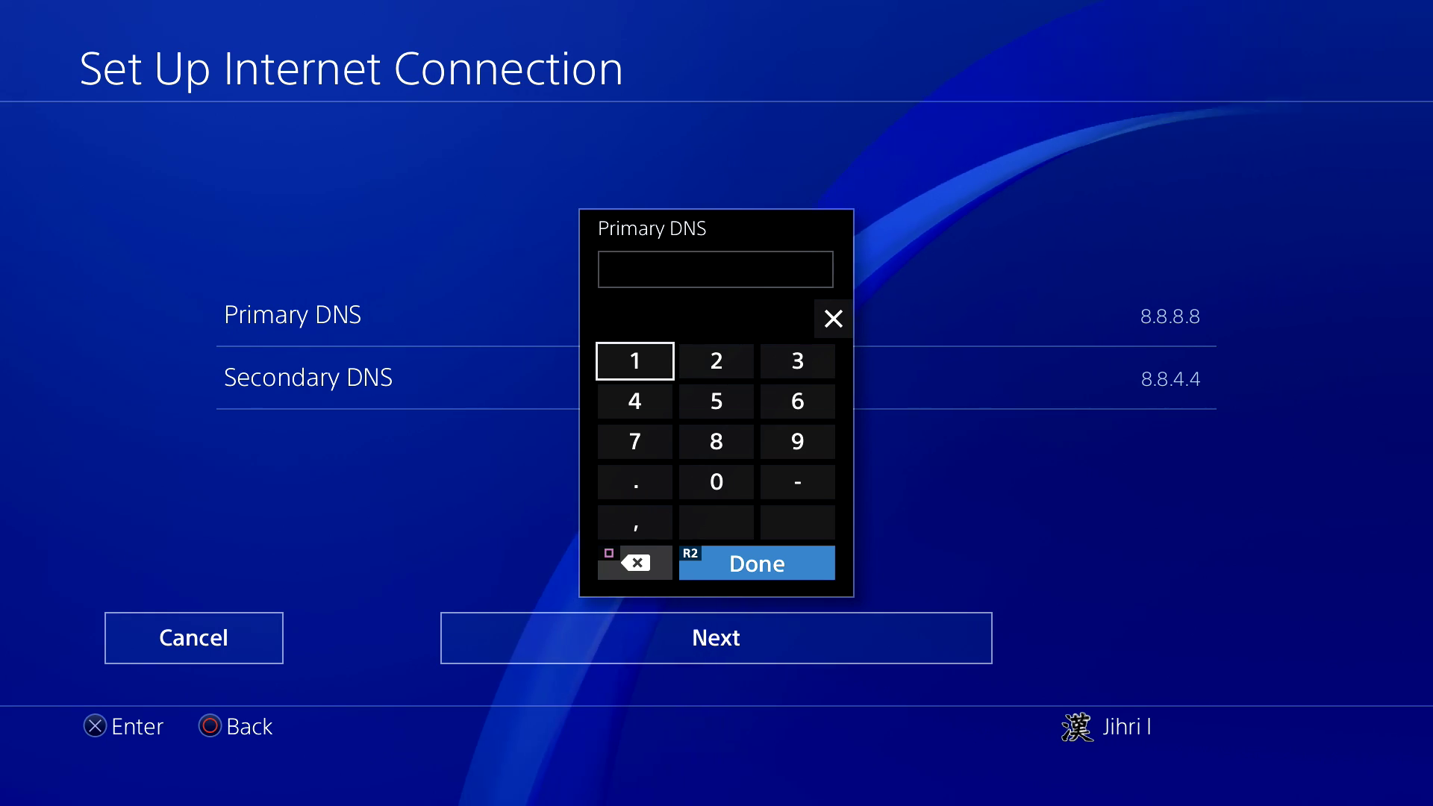
click(716, 361)
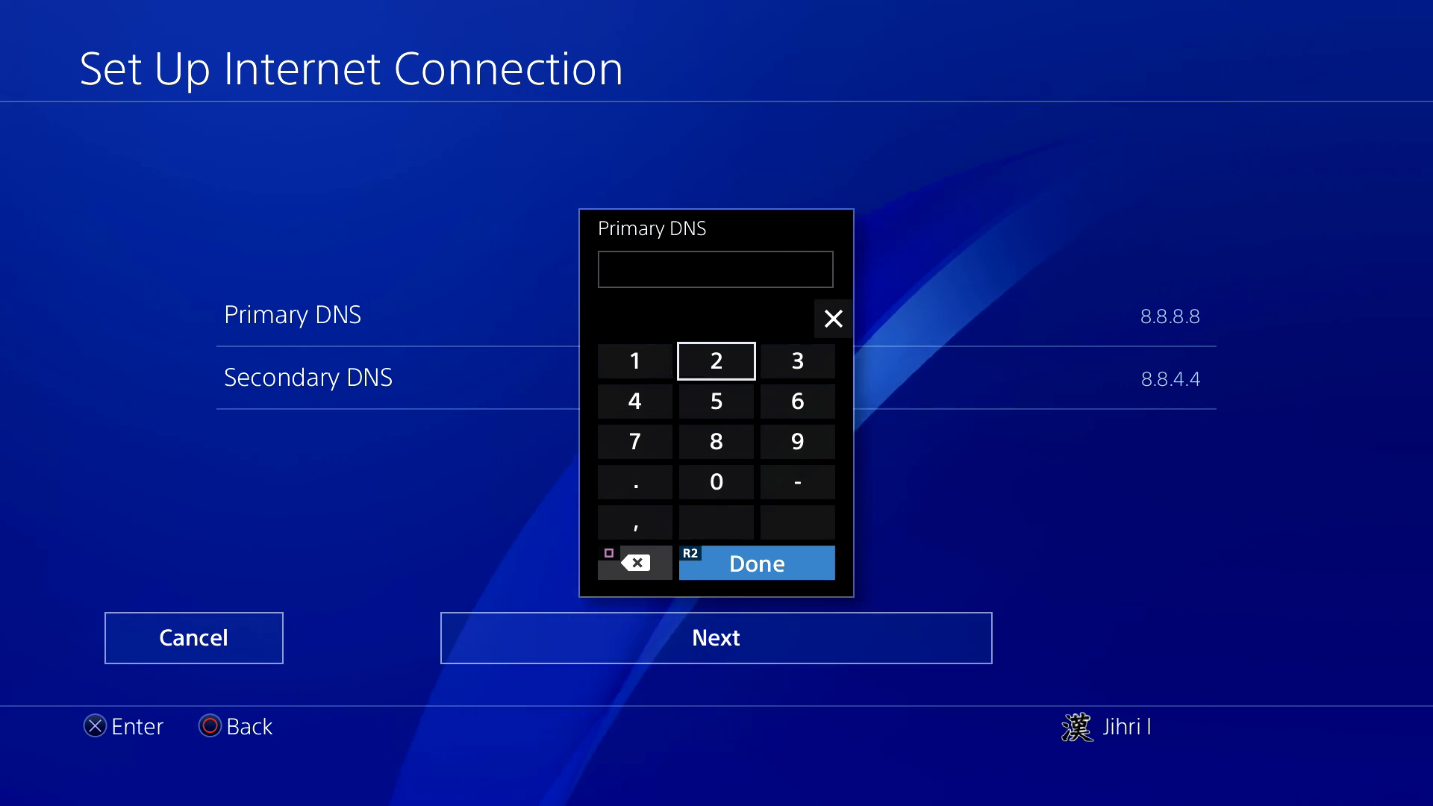
click(797, 360)
click(797, 401)
click(715, 401)
click(634, 401)
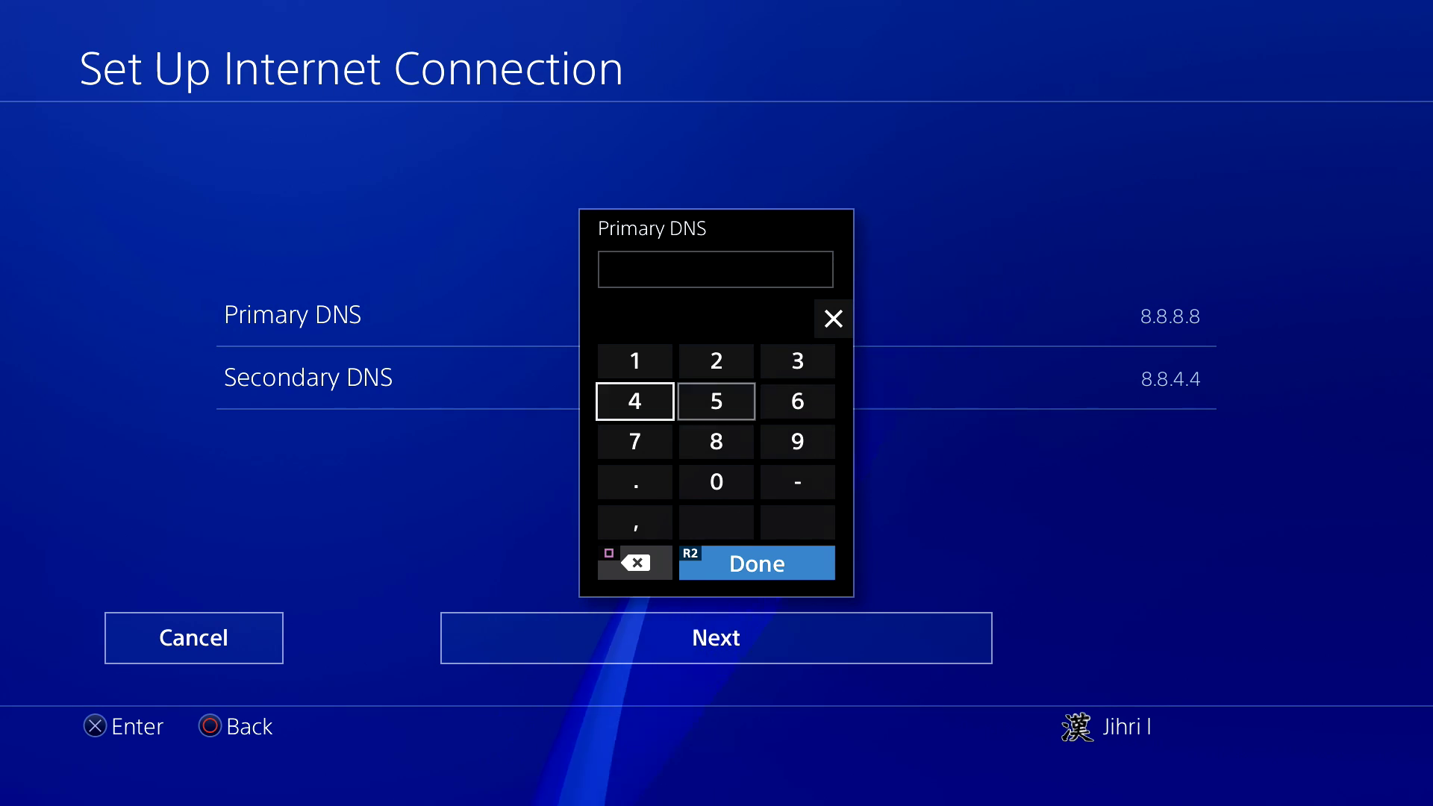
click(634, 441)
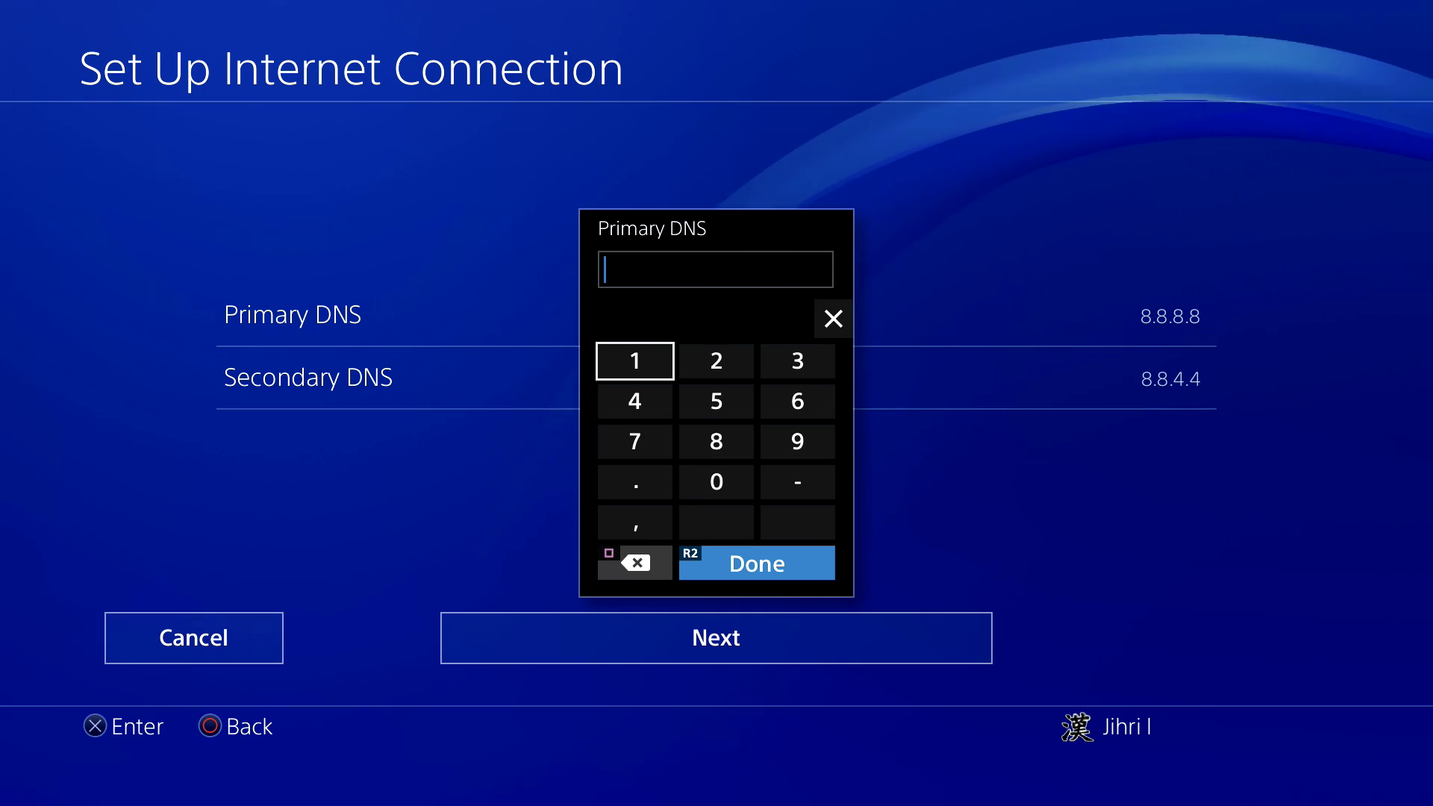
key(Right)
Step: Enter 77.88.8.8 as the Primary DNS and confirm it
key(Down)
key(Down)
key(Left)
key(Return)
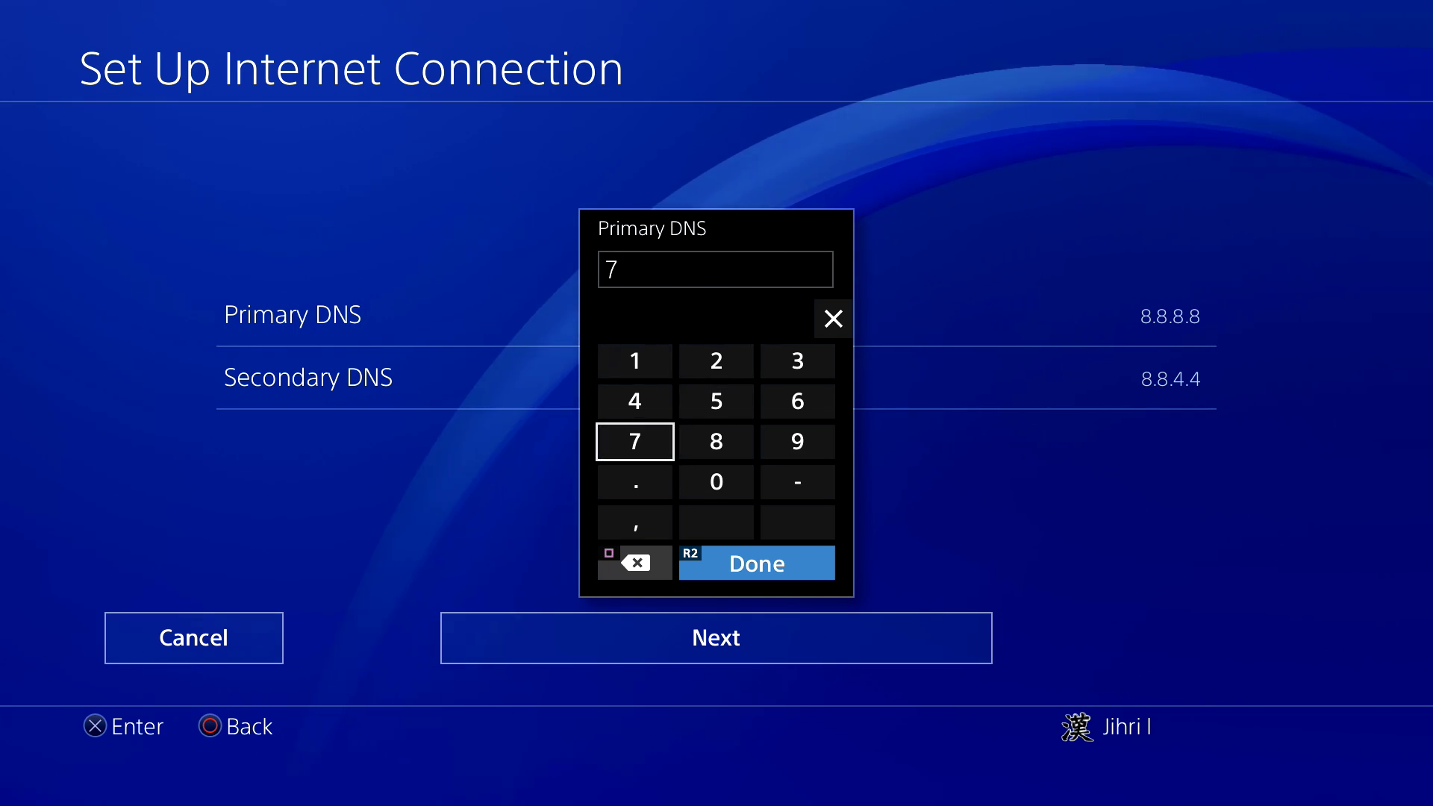
key(Return)
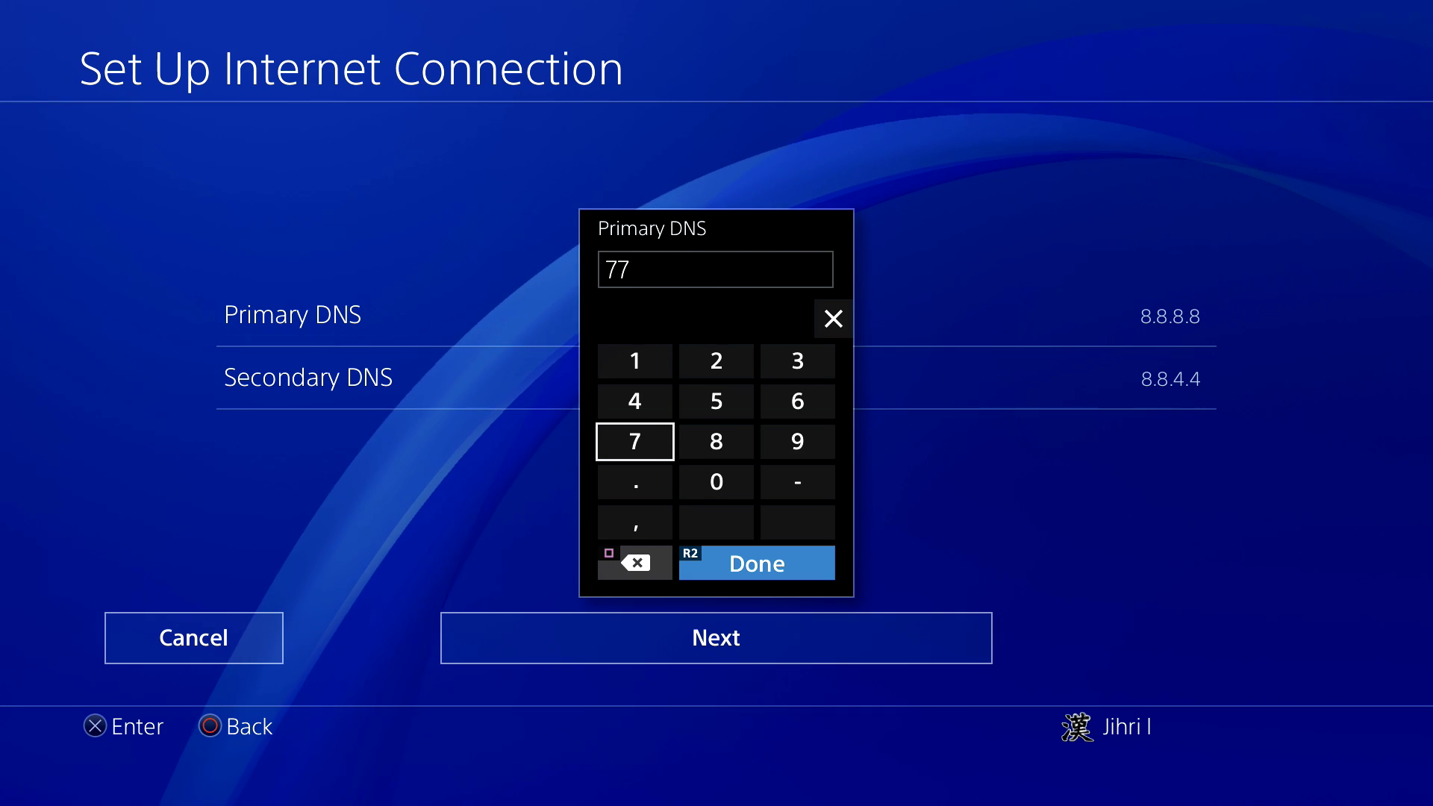
key(Down)
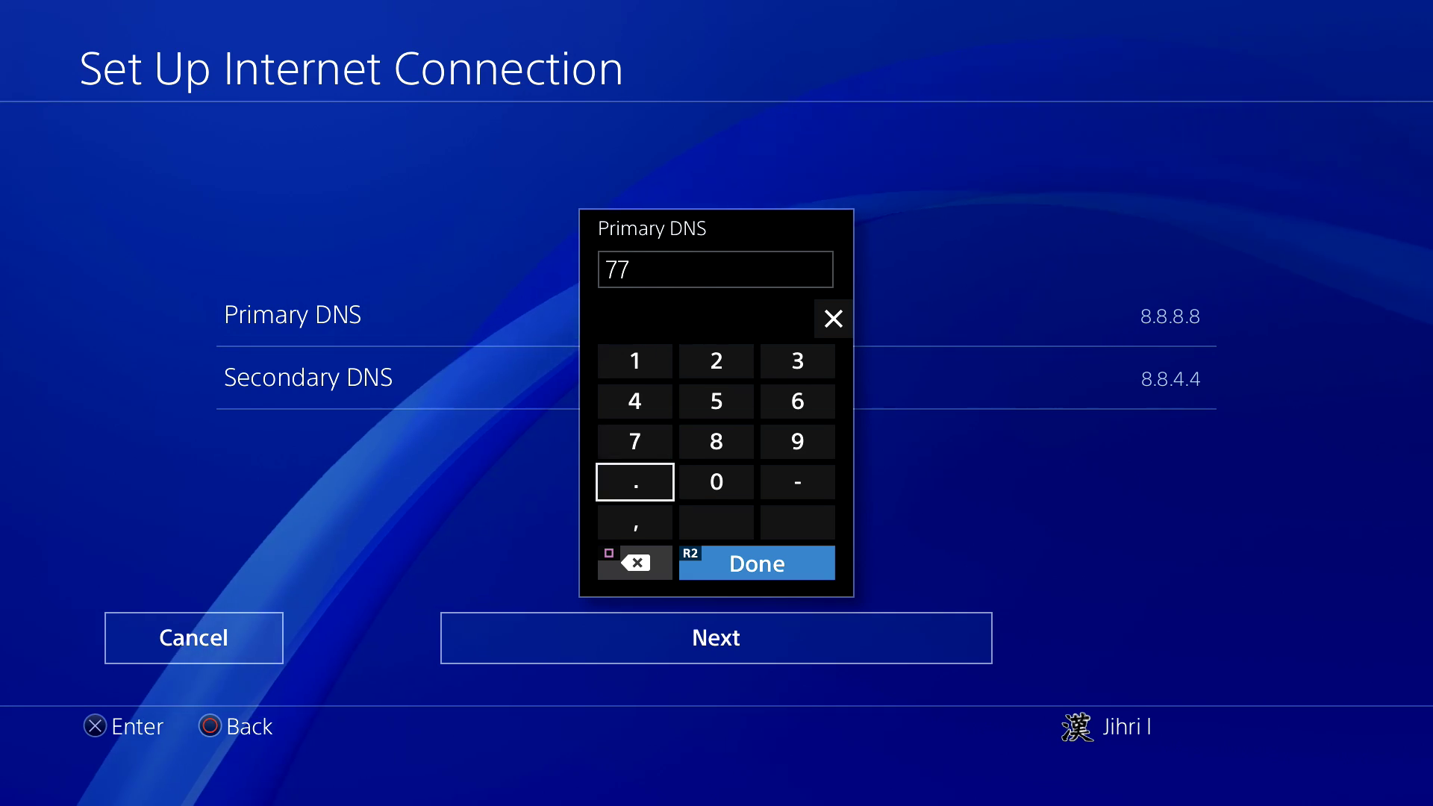
text(.88)
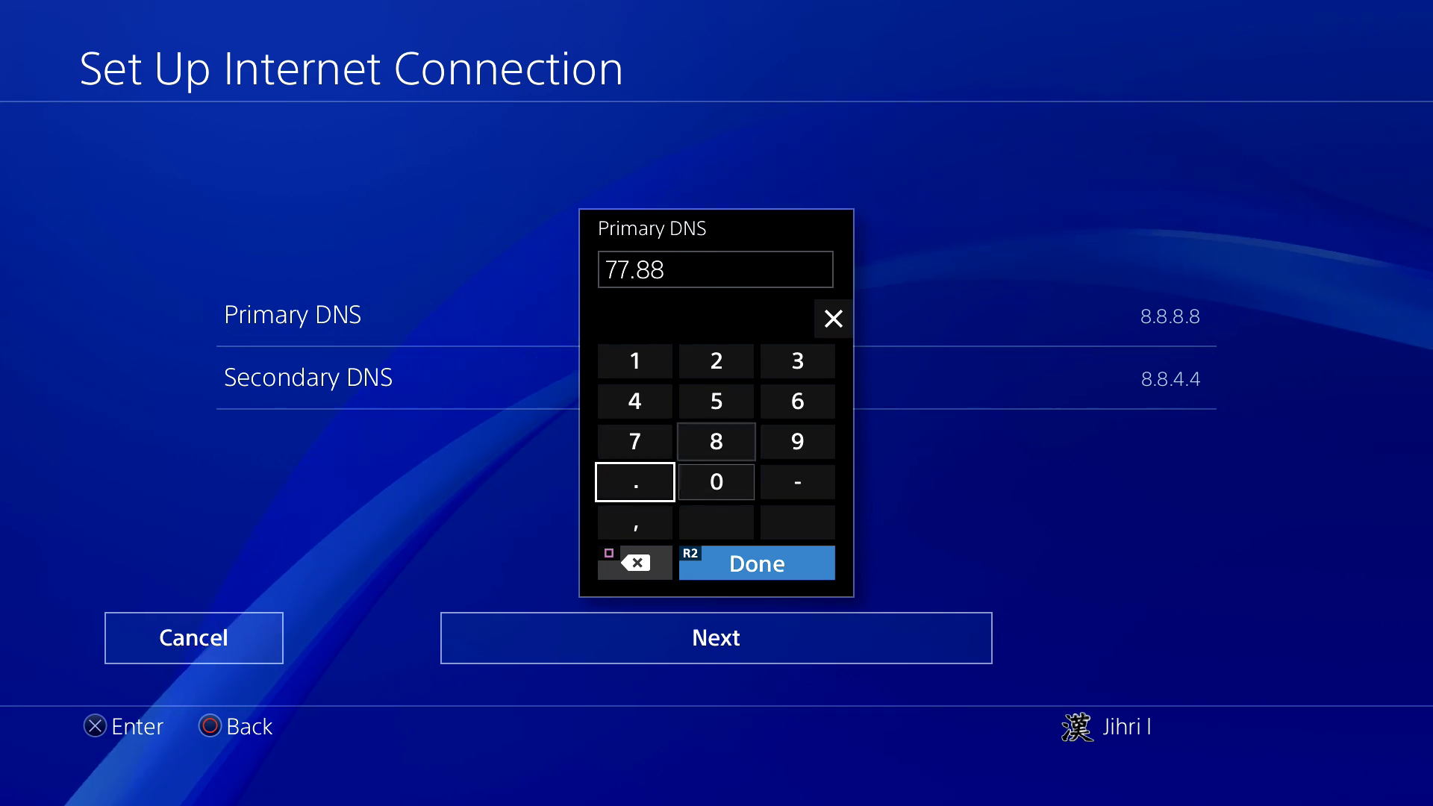
text(.8)
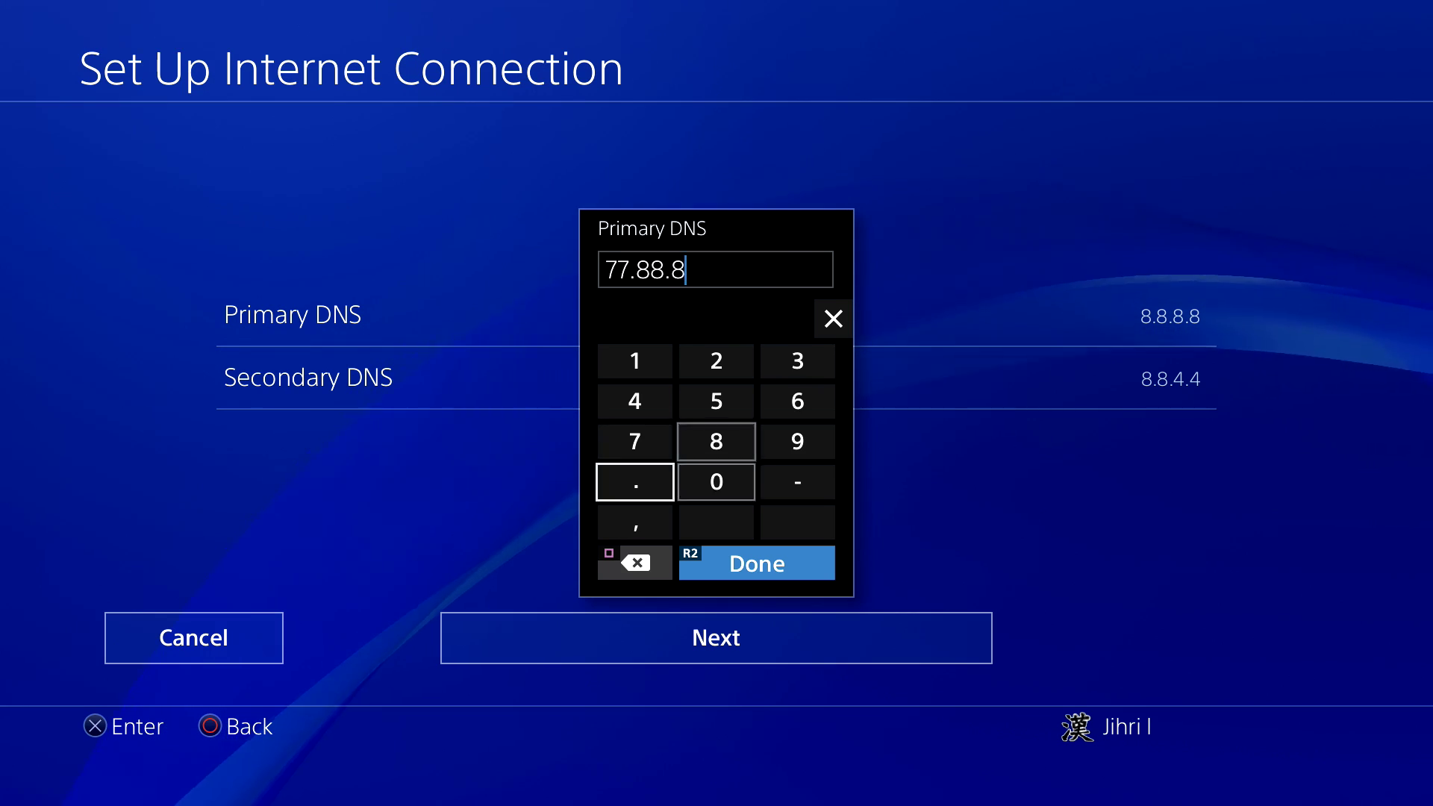
text(.8)
key(Return)
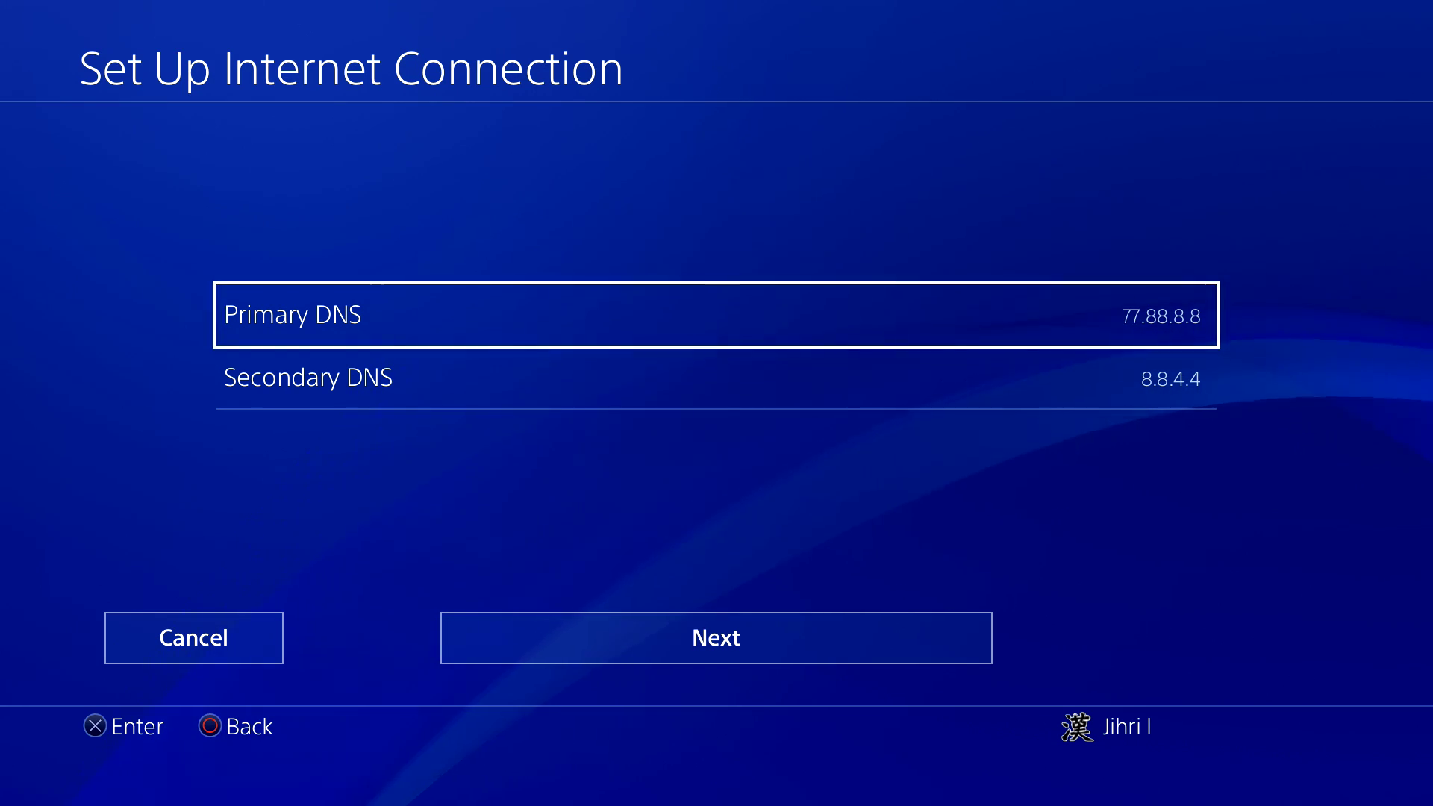
Step: Clear the Secondary DNS and set it to 77.88.8.1
key(Down)
key(Return)
key(BackSpace)
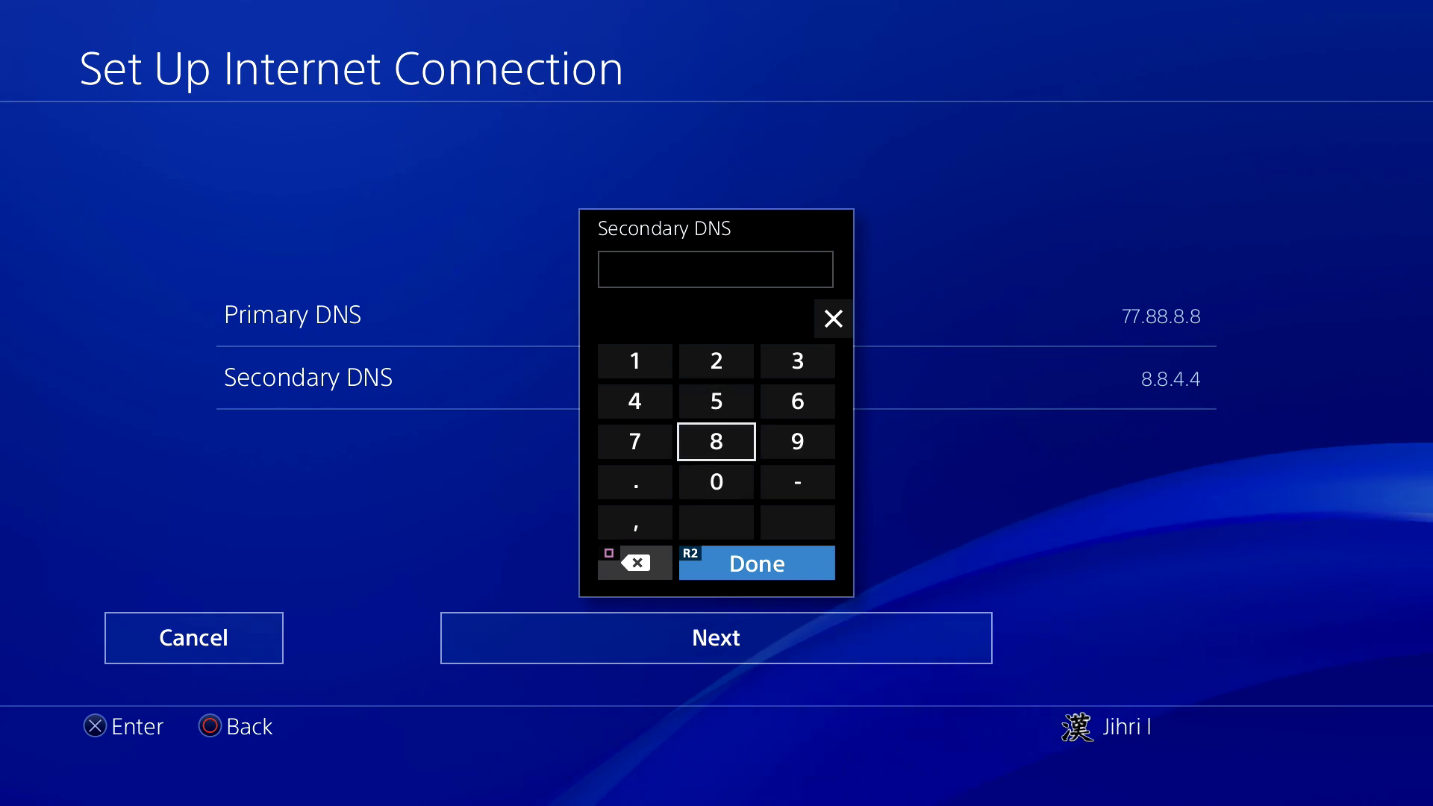
key(Up)
key(Down)
key(Left)
text(77)
key(Down)
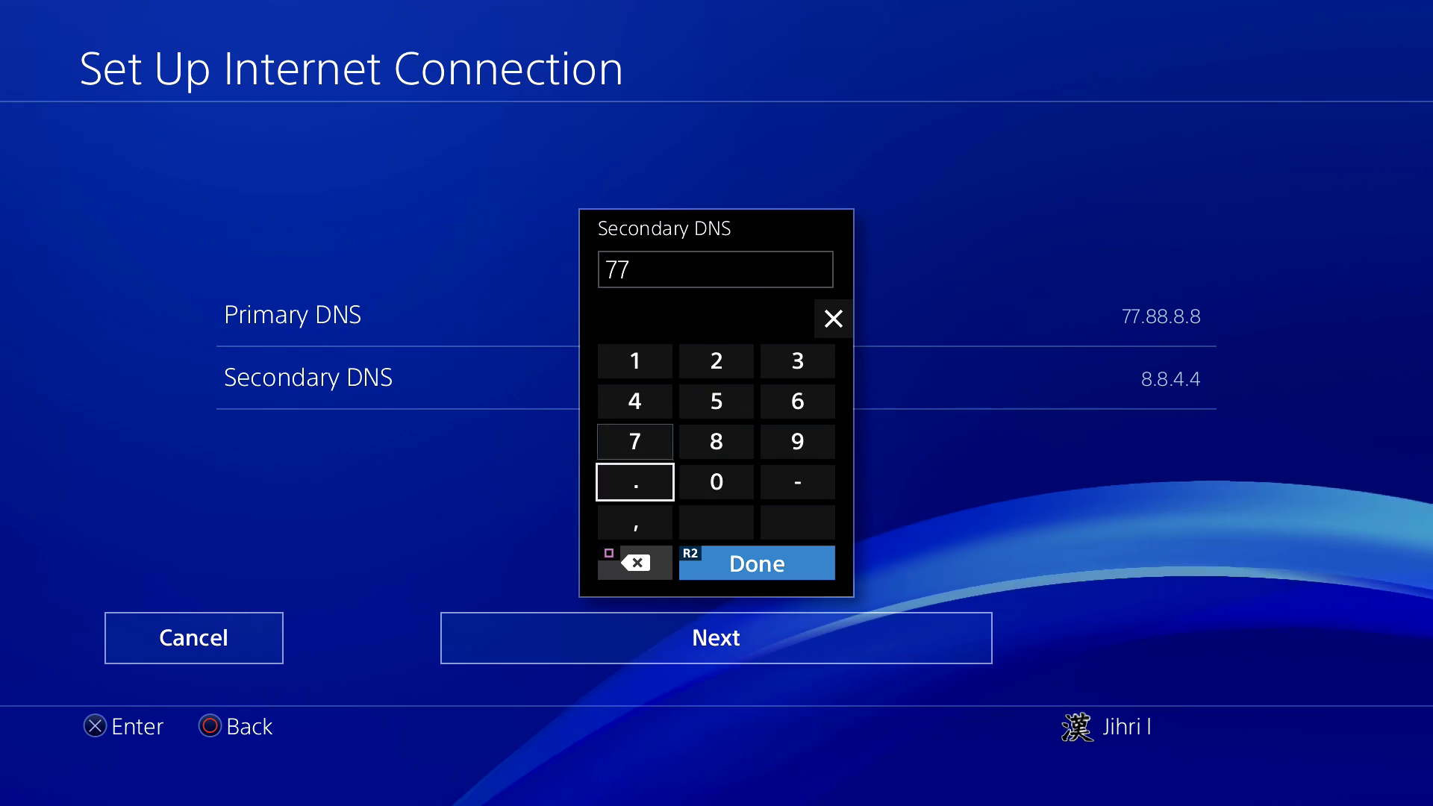
text(.)
key(Up)
key(Right)
text(88)
key(Down)
key(Left)
text(.)
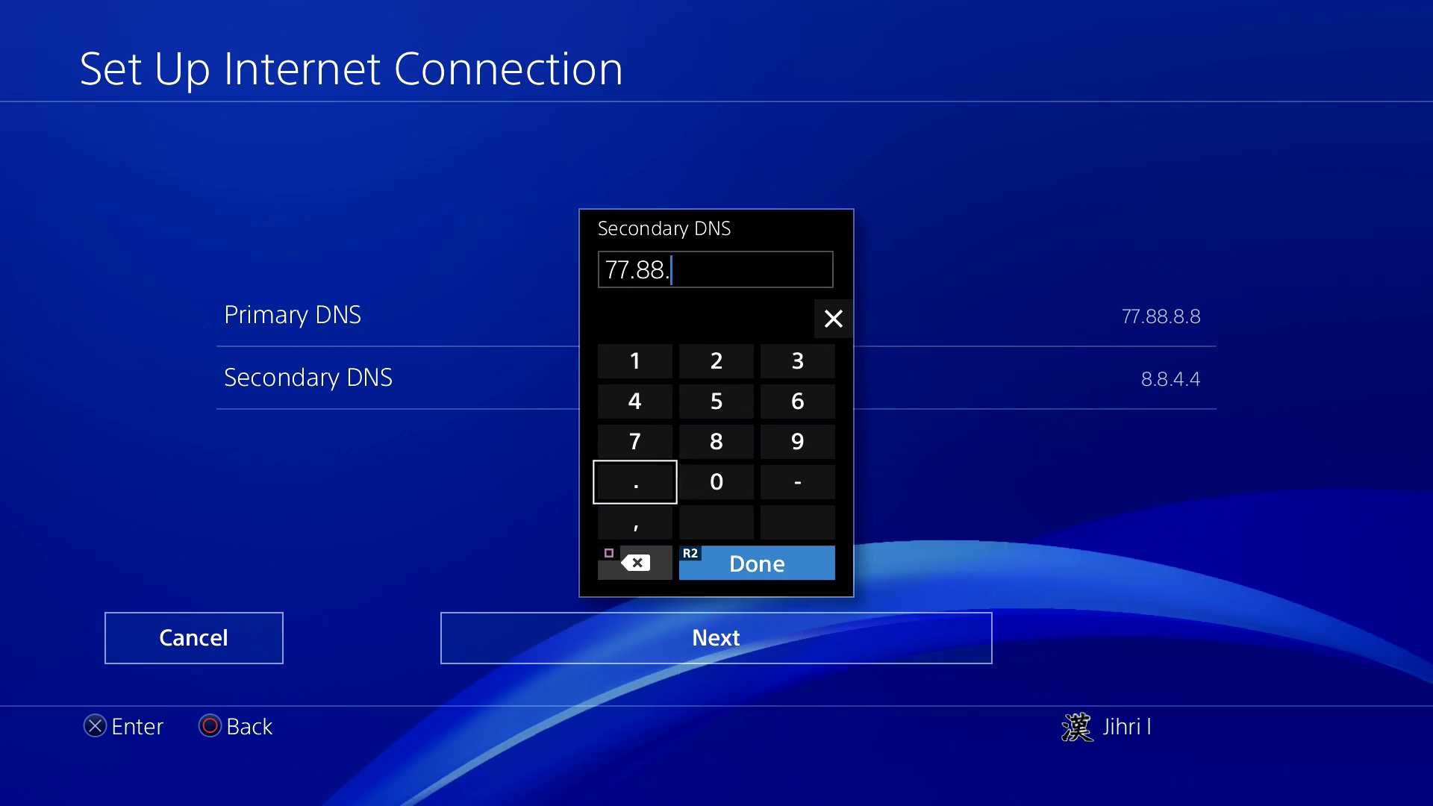
key(Up)
key(Right)
text(8)
key(Down)
key(Left)
text(.)
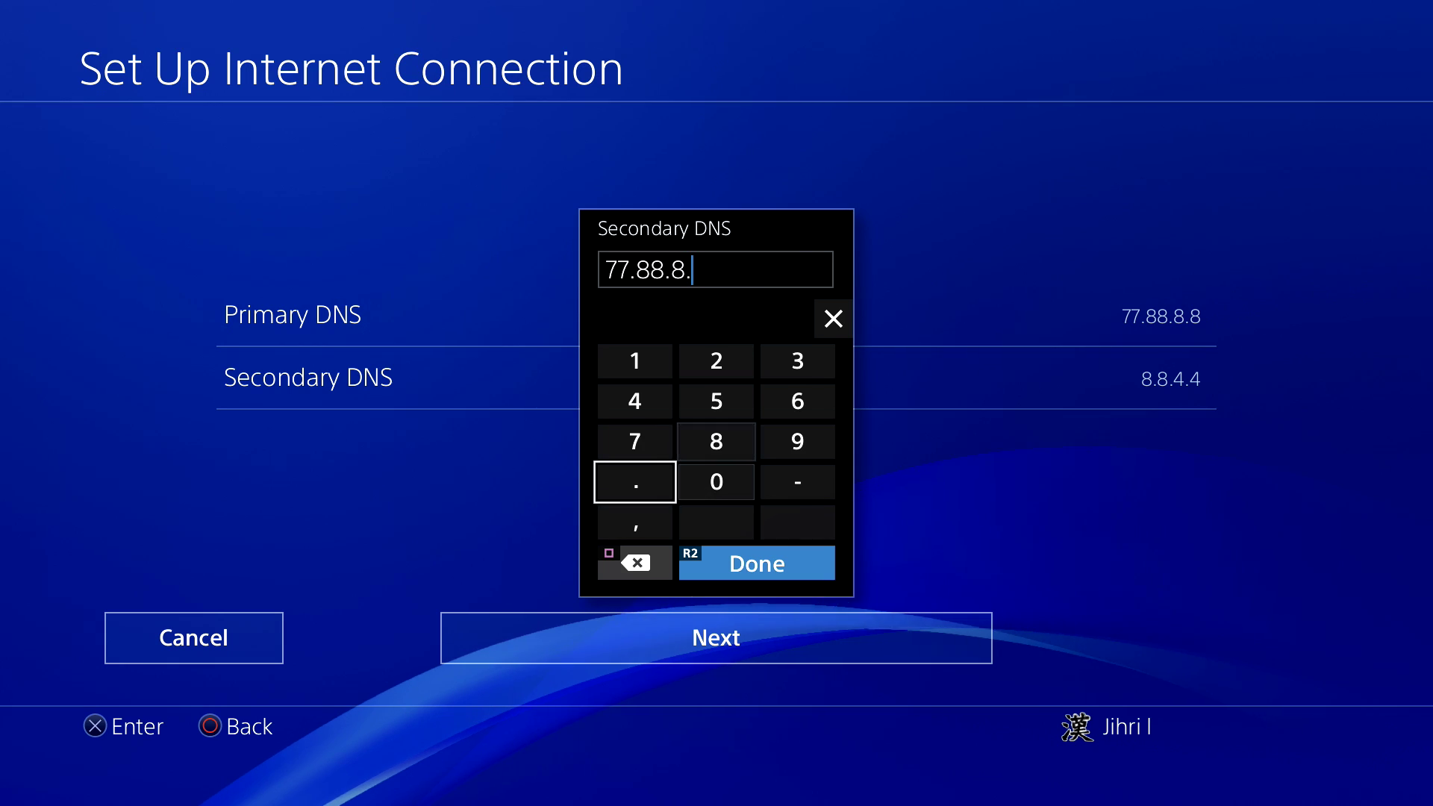
key(Up)
key(Up)
key(Up)
text(1)
key(Return)
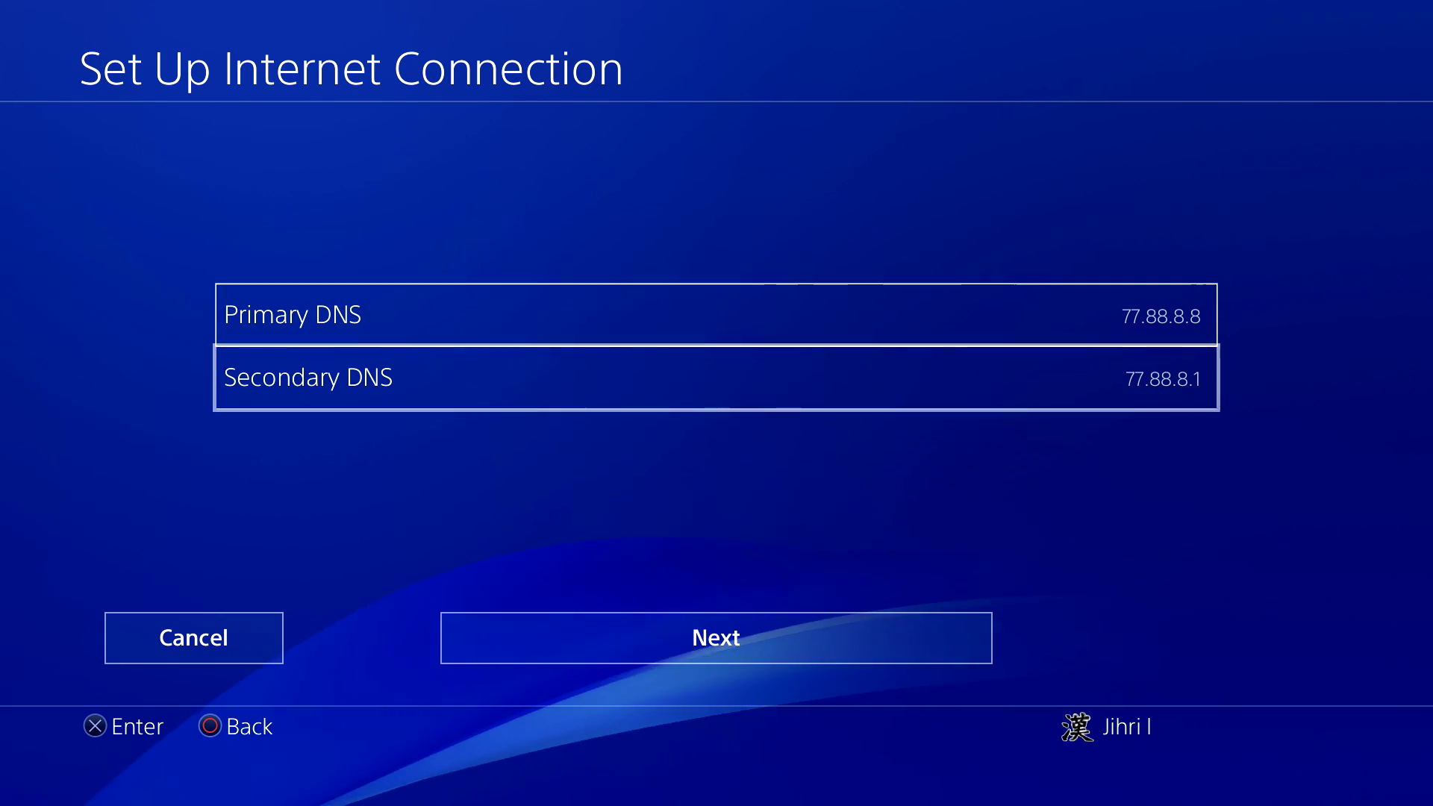
key(Down)
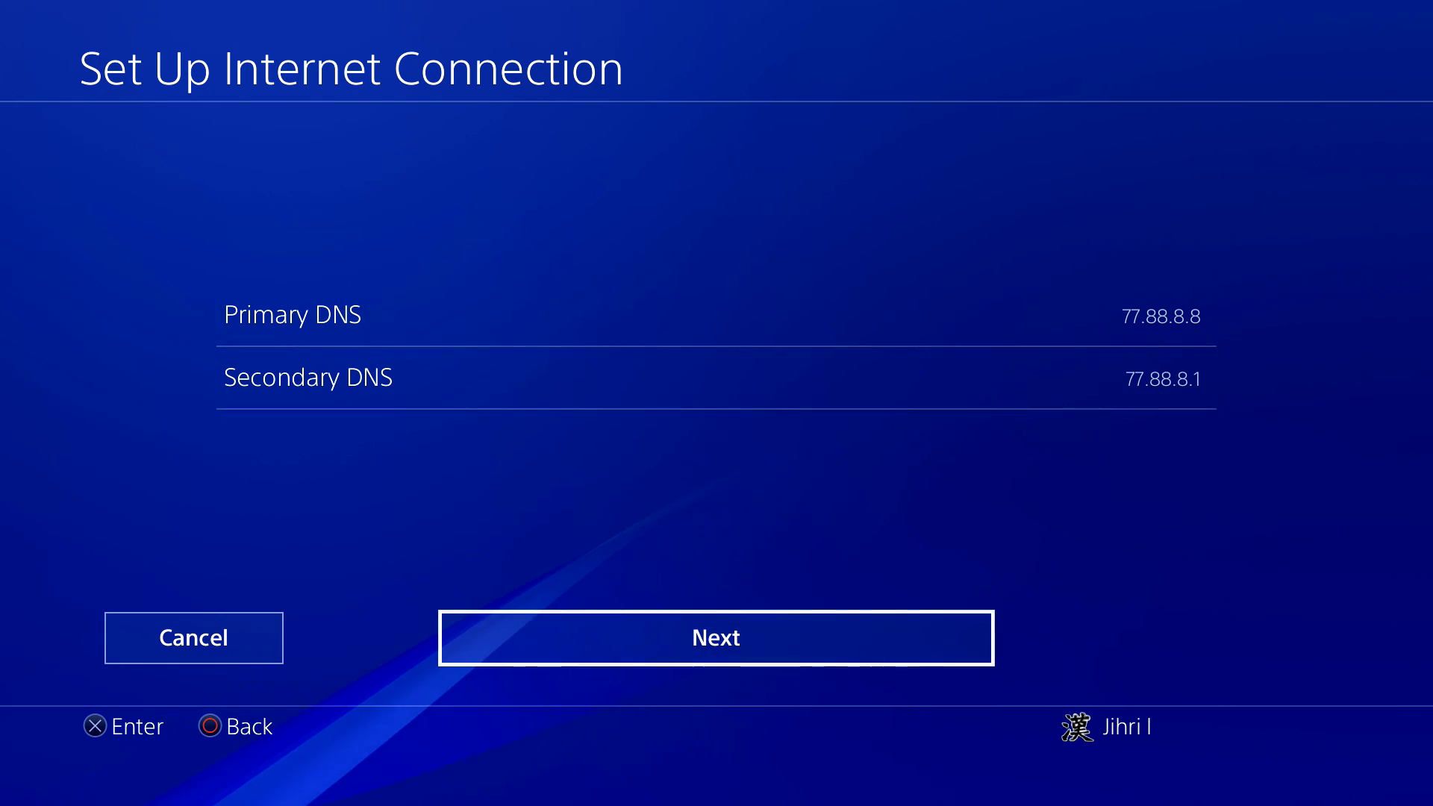
Step: Clear the old 77.88.8.8 primary DNS and start entering 209.244.0., removing a stray dash
key(Up)
key(Up)
key(Return)
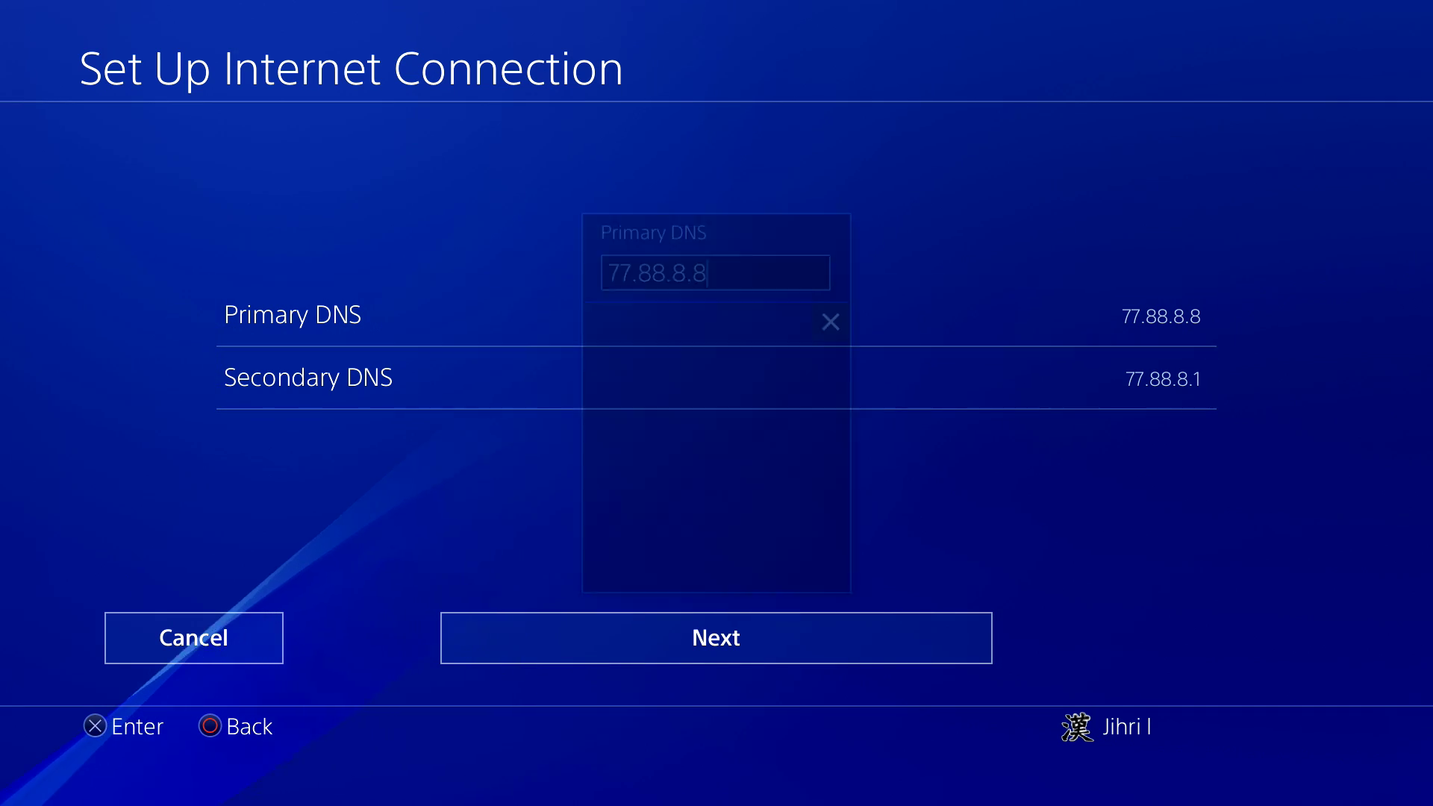
key(BackSpace)
key(BackSpace)
key(BackSpace)
key(BackSpace)
key(BackSpace)
key(BackSpace)
key(BackSpace)
key(BackSpace)
key(BackSpace)
key(Down)
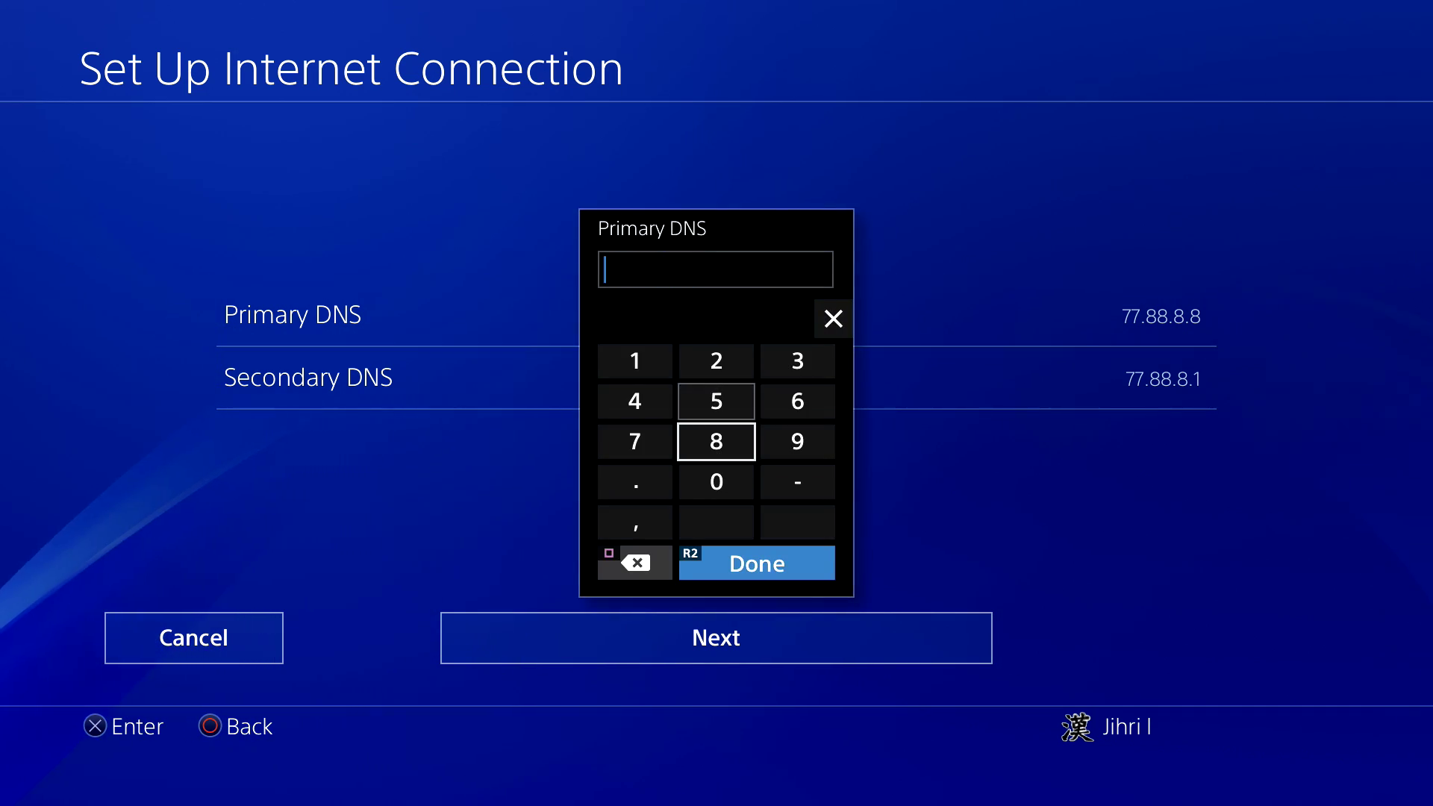
key(Up)
text(20)
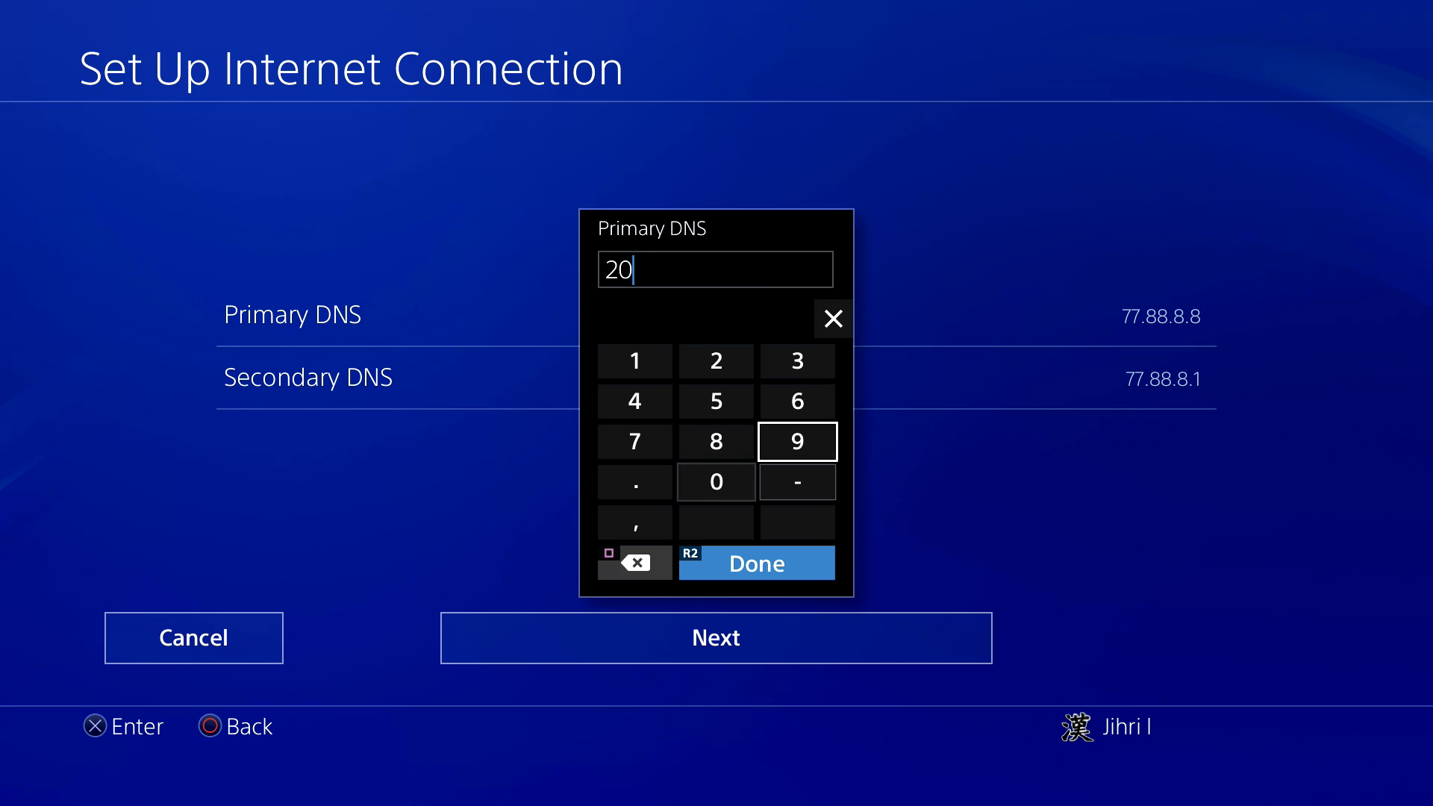
text(9)
key(Down)
key(Left)
key(Left)
key(Right)
key(Right)
text(-)
key(BackSpace)
key(Left)
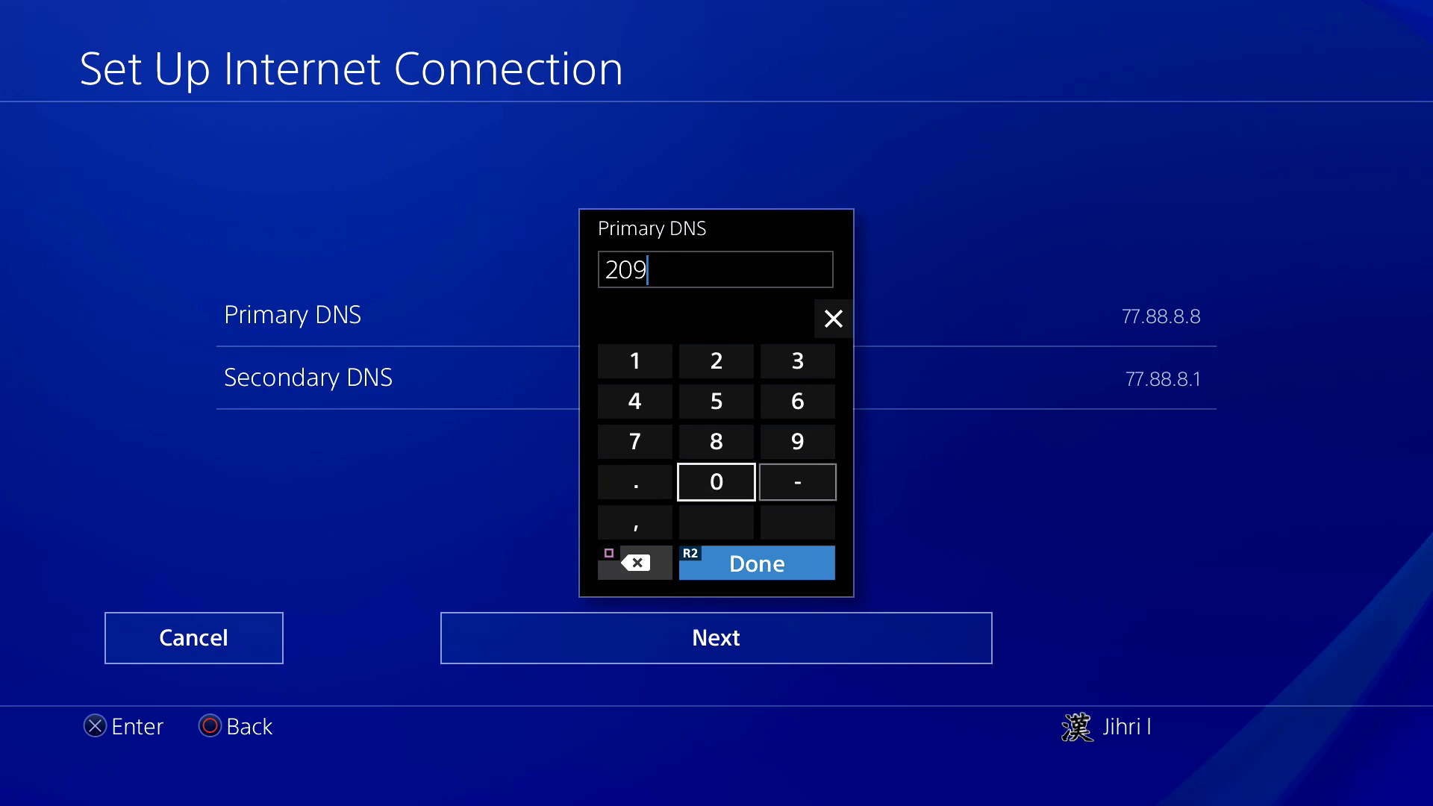
key(Left)
text(.)
key(Right)
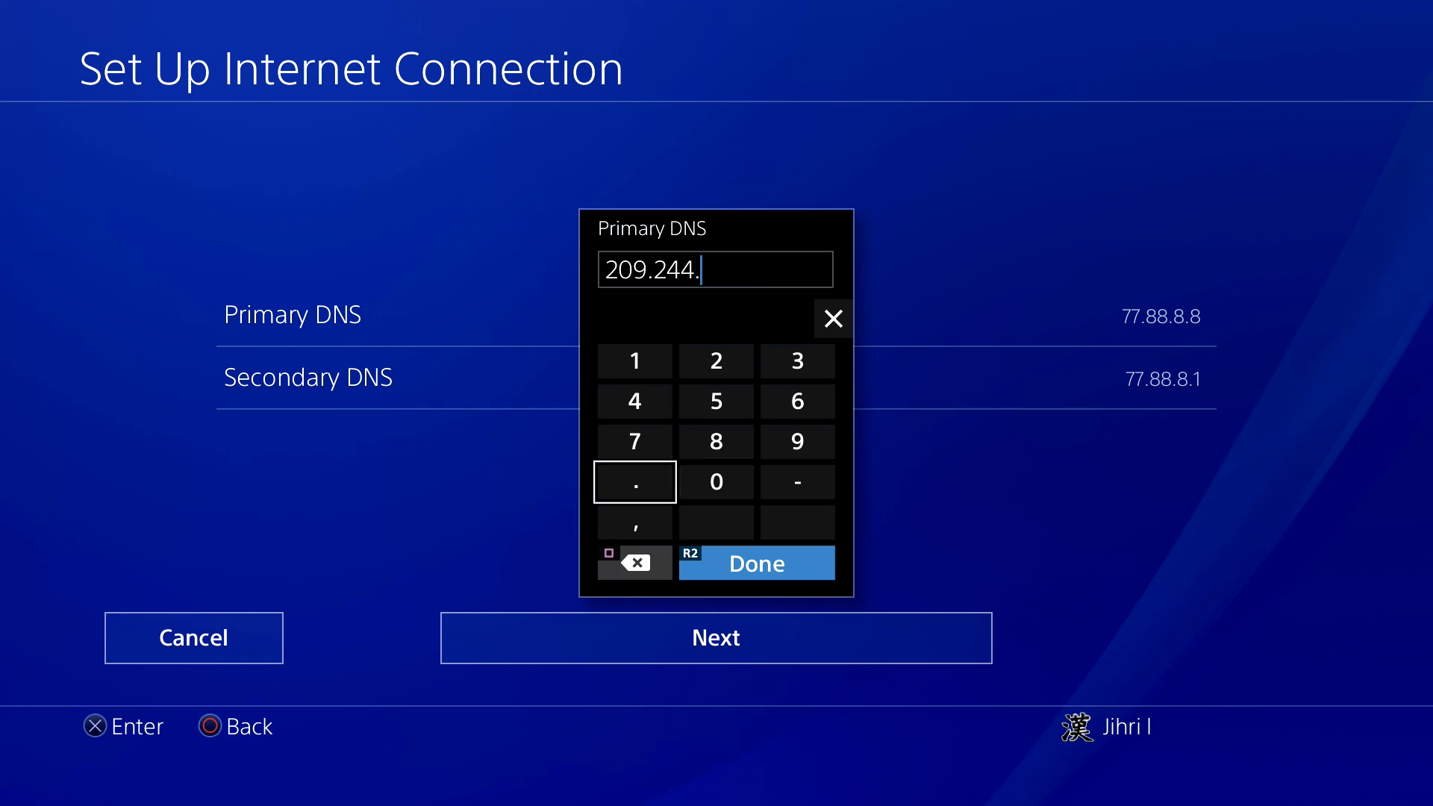
text(244.0.)
Step: Correct the last digit and confirm the primary DNS as 209.244.0.3
key(Up)
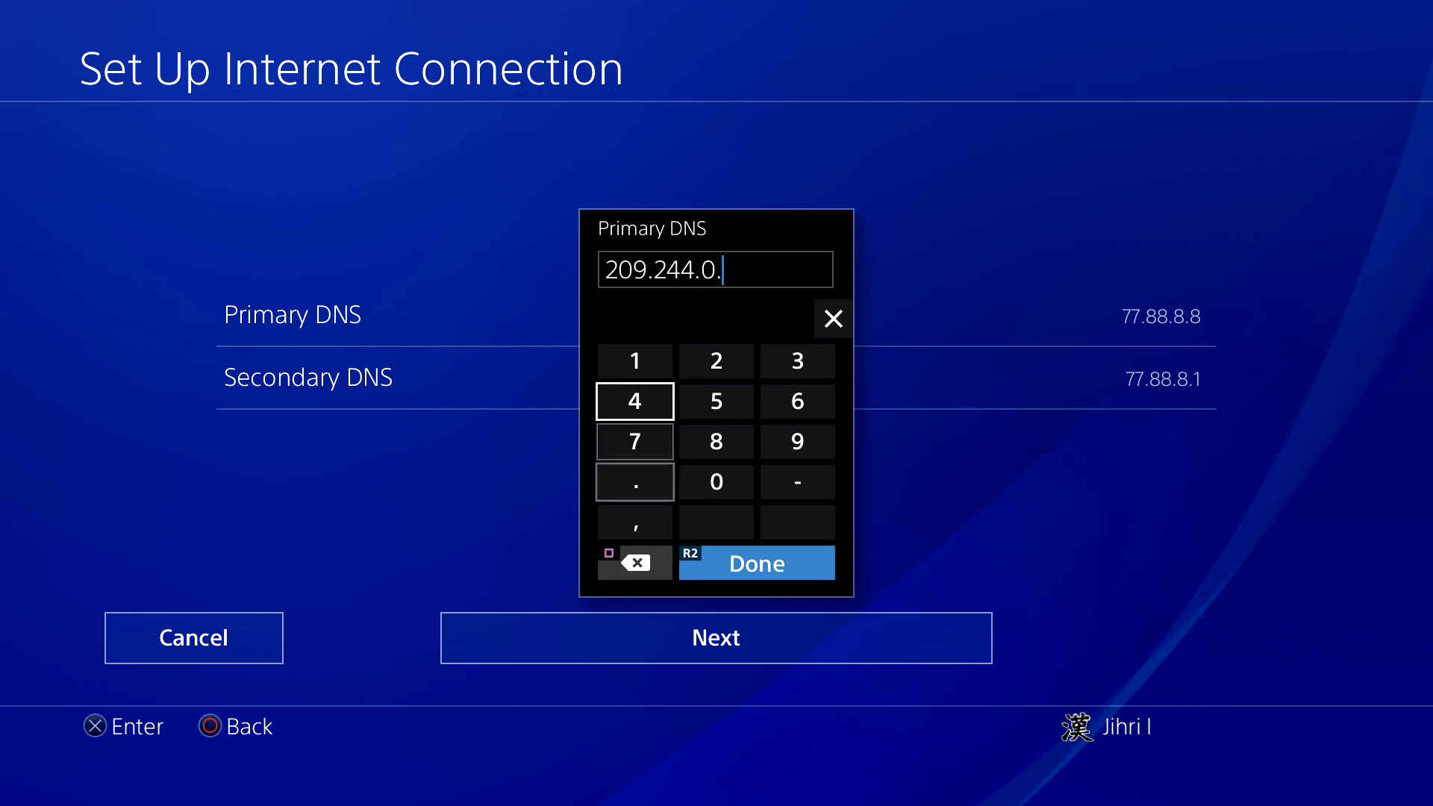
text(4)
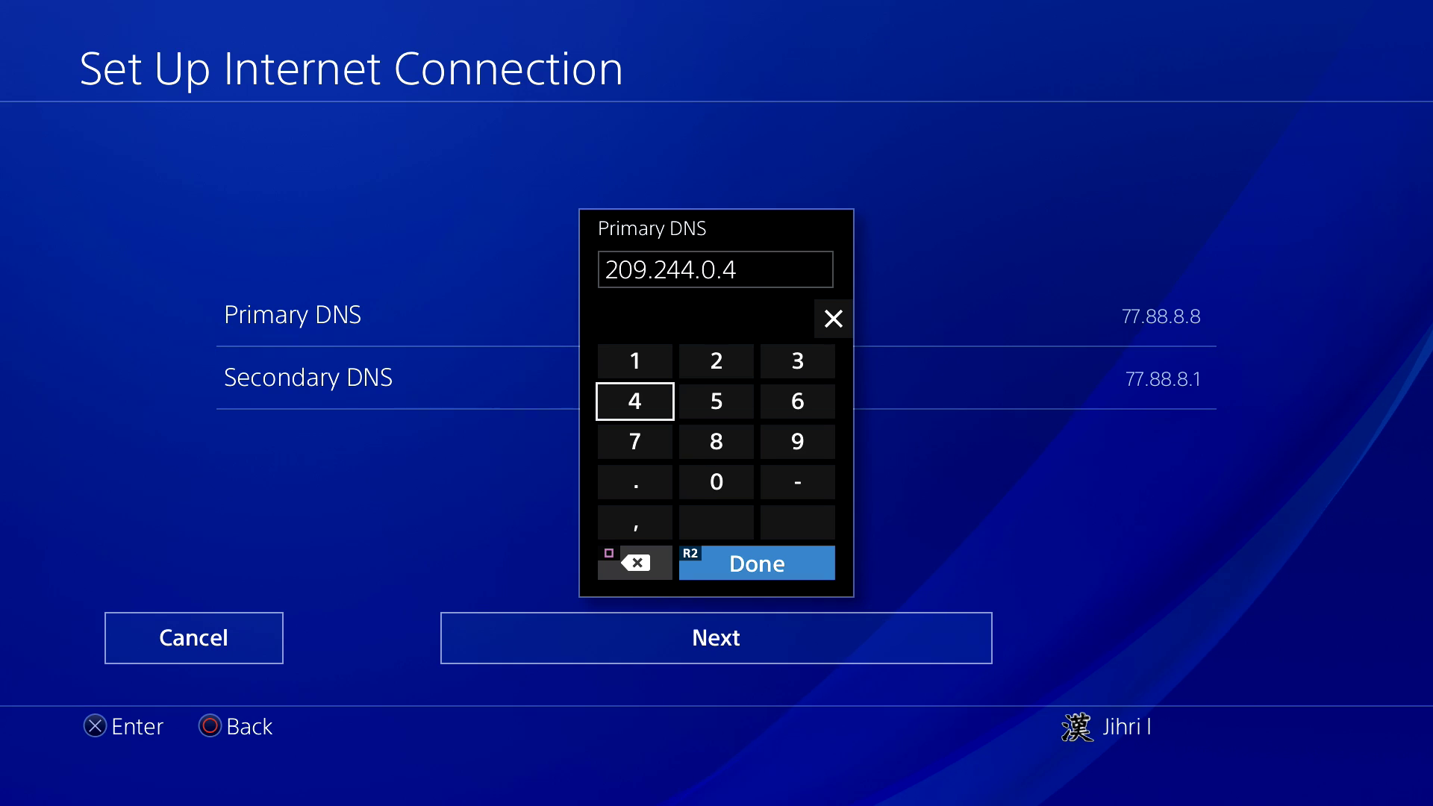
key(BackSpace)
key(Right)
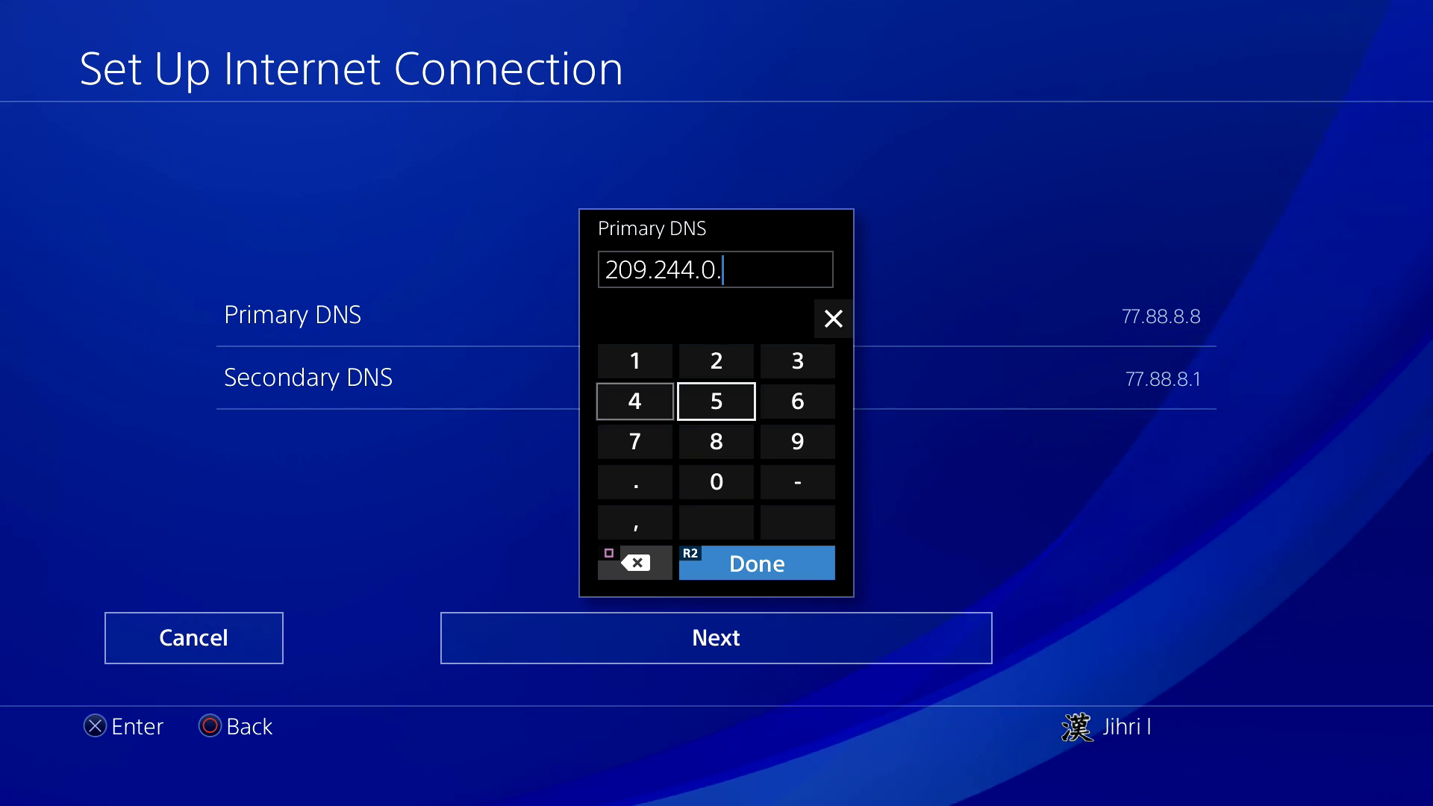
key(Down)
key(Up)
key(Right)
key(Up)
text(3)
key(Return)
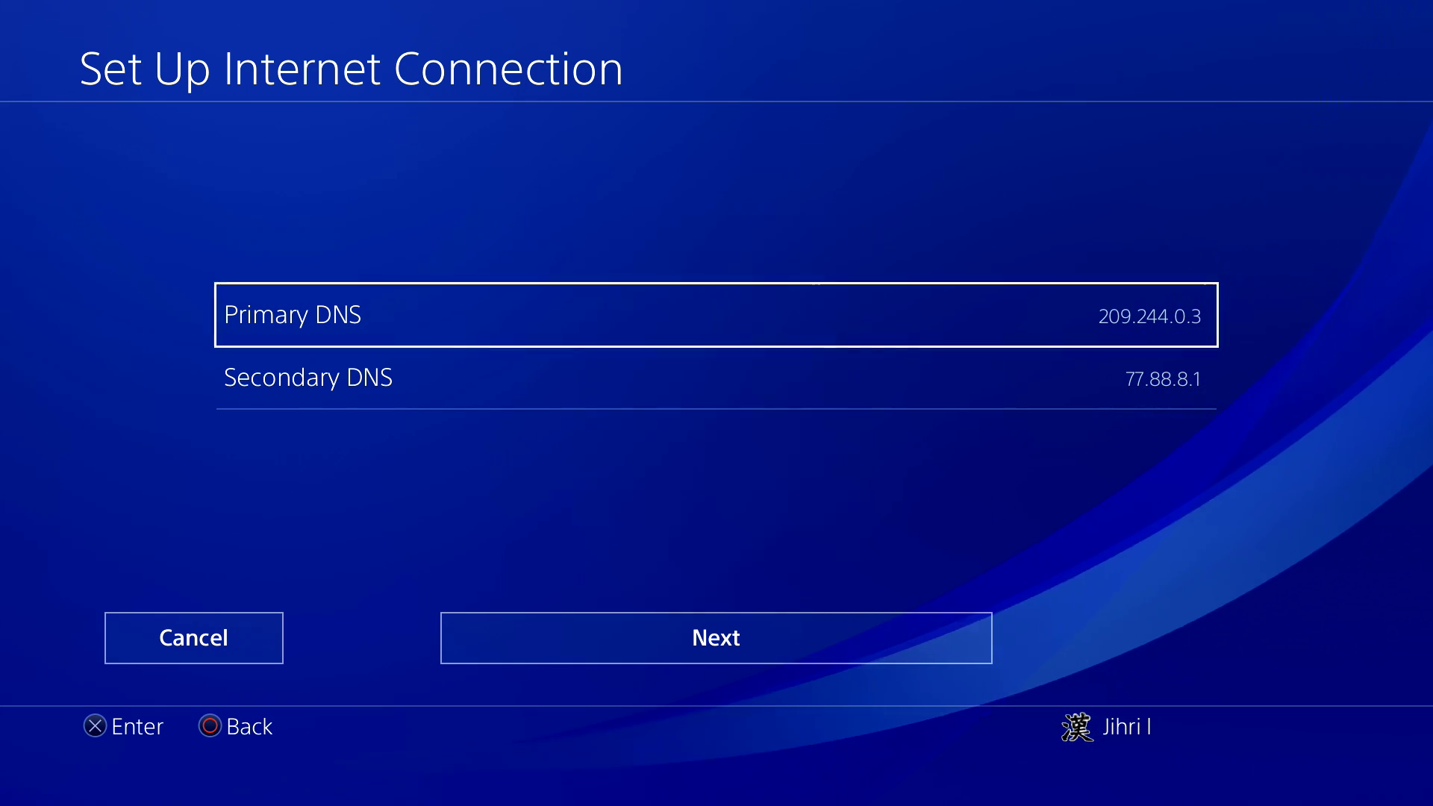
Step: Replace the old 77.88.8.1 secondary DNS with 209.244.0.4 and confirm it
key(Down)
key(Return)
key(BackSpace)
key(BackSpace)
key(BackSpace)
key(BackSpace)
key(BackSpace)
key(BackSpace)
key(BackSpace)
key(BackSpace)
key(BackSpace)
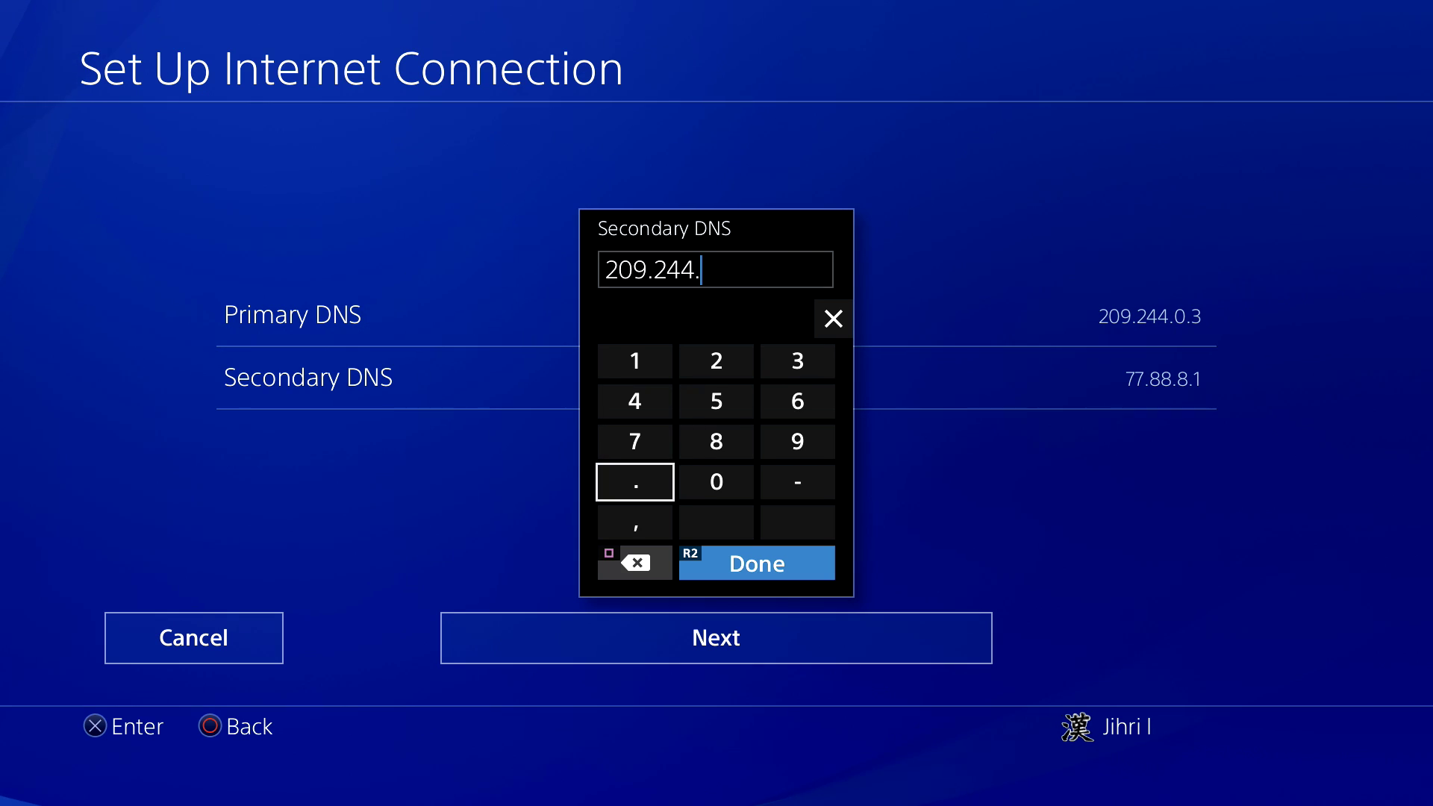
text(0)
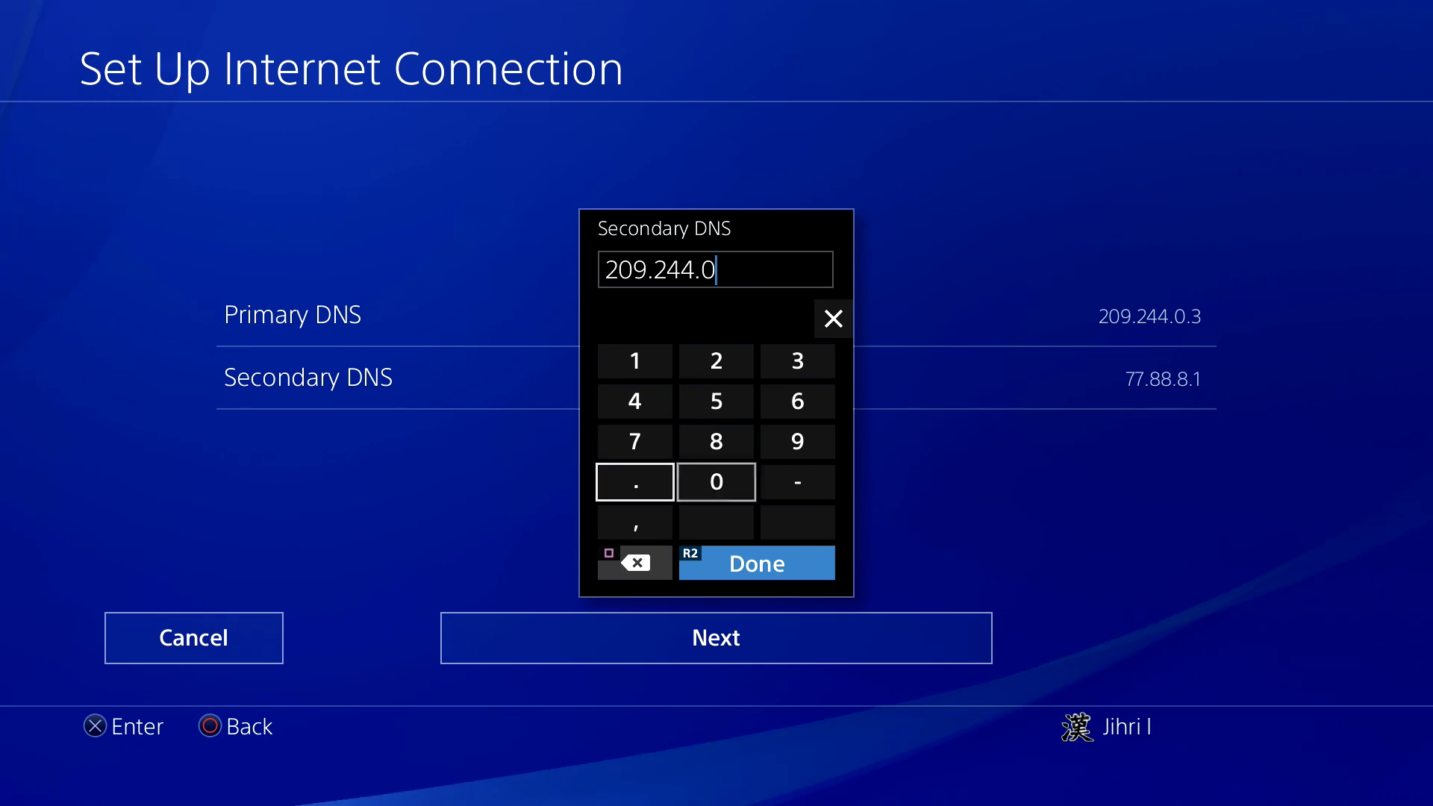
text(.4)
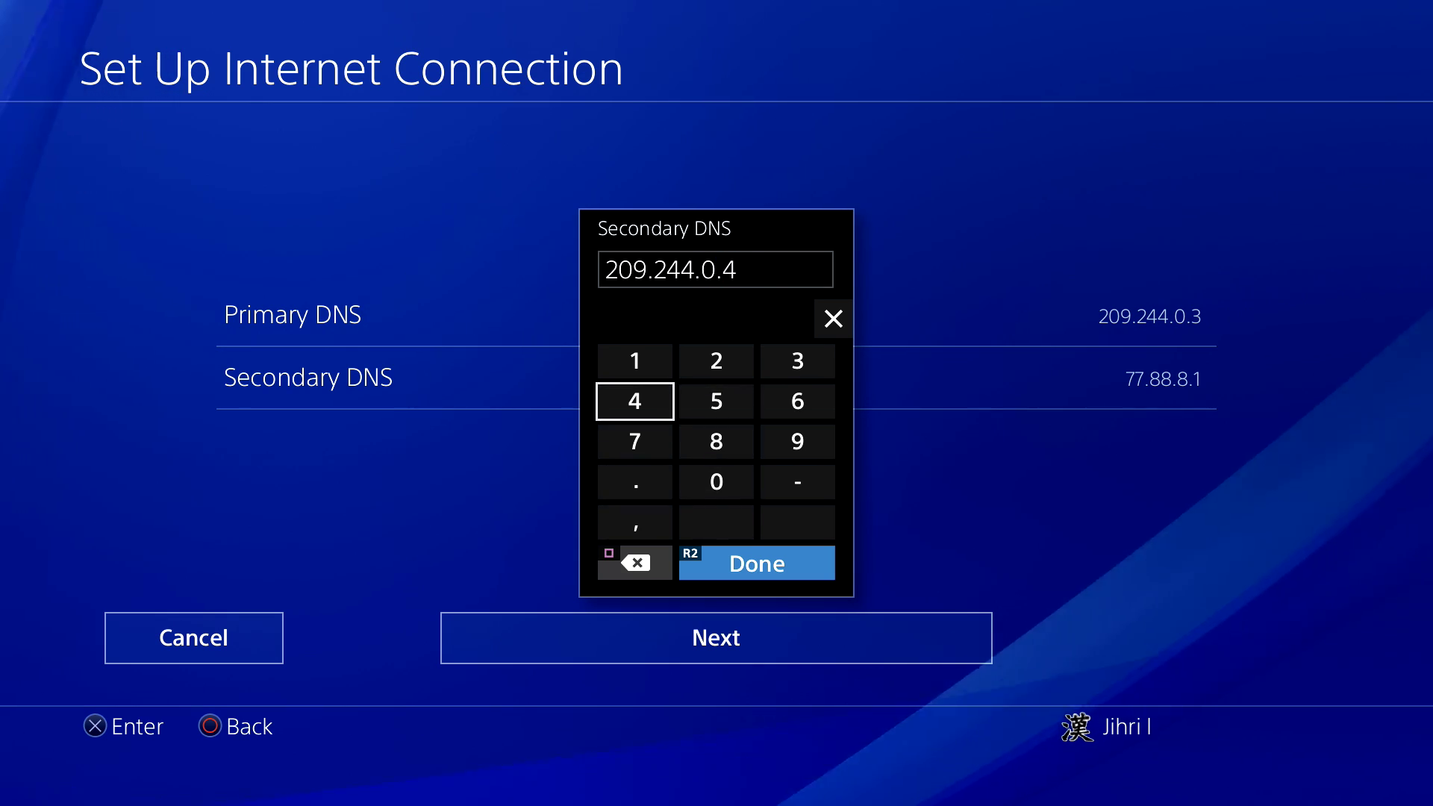
key(Return)
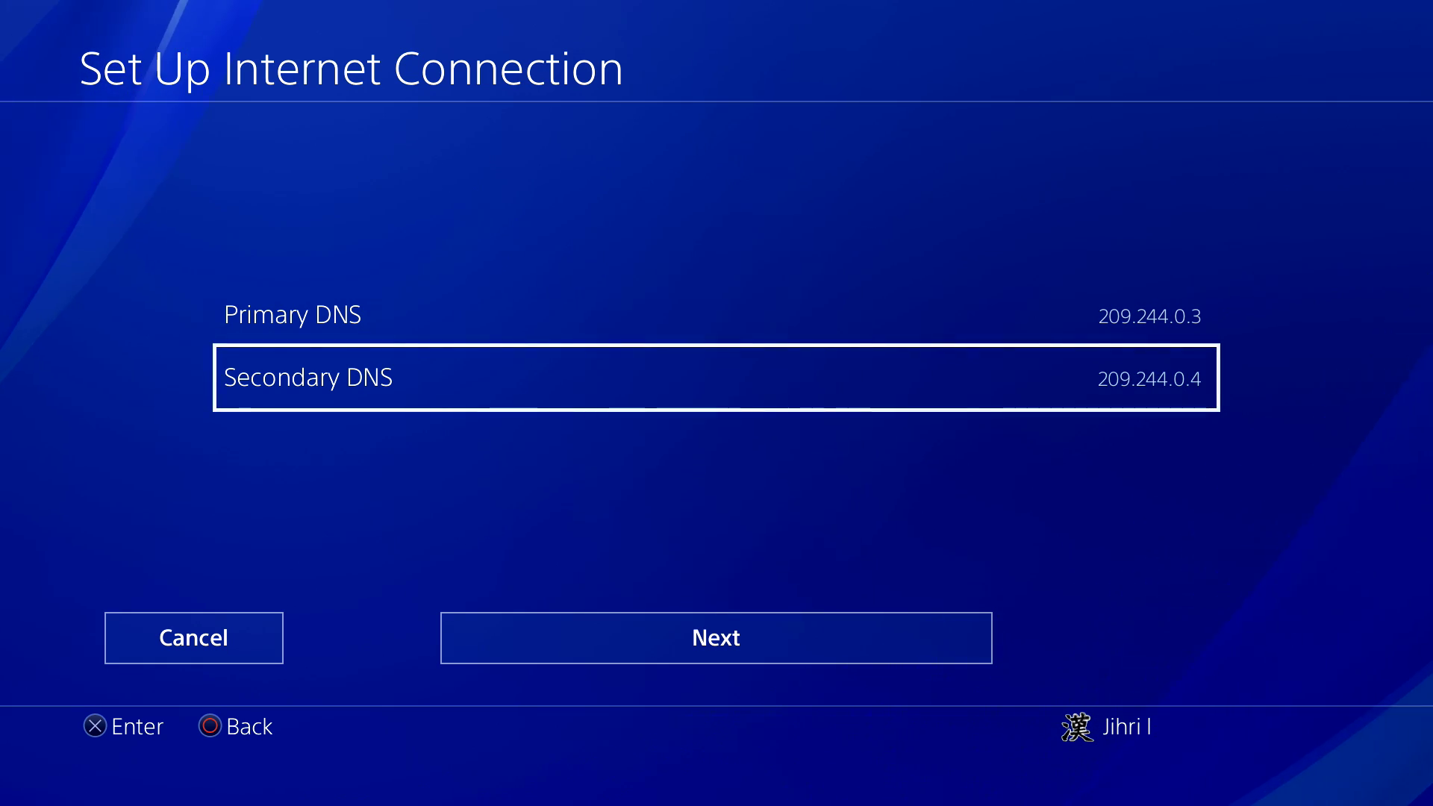
Step: Clear the primary DNS and enter 64.6.64.6
key(Down)
key(Up)
key(Up)
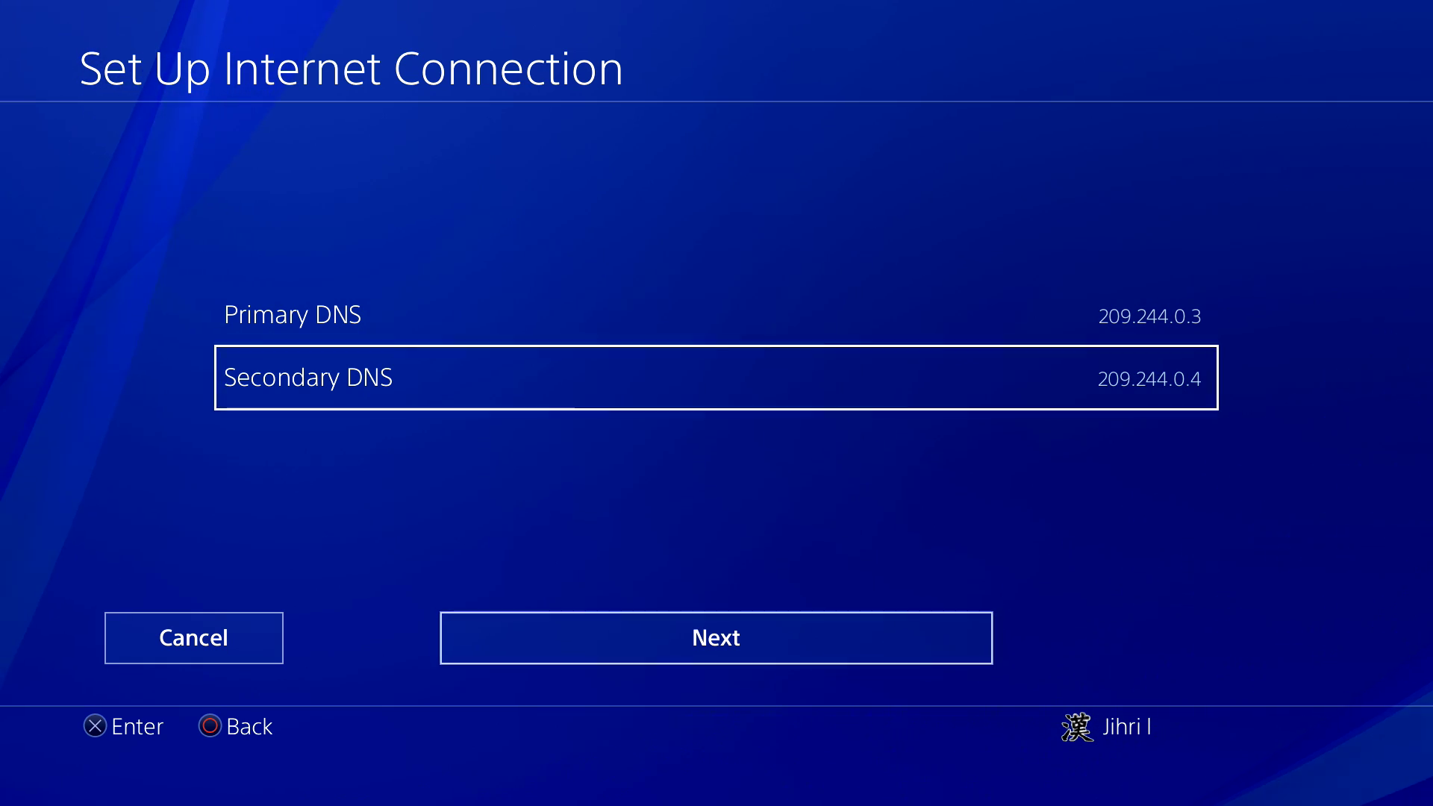
key(Return)
key(BackSpace)
key(BackSpace)
key(BackSpace)
key(BackSpace)
key(BackSpace)
key(BackSpace)
key(BackSpace)
key(BackSpace)
key(BackSpace)
key(BackSpace)
key(BackSpace)
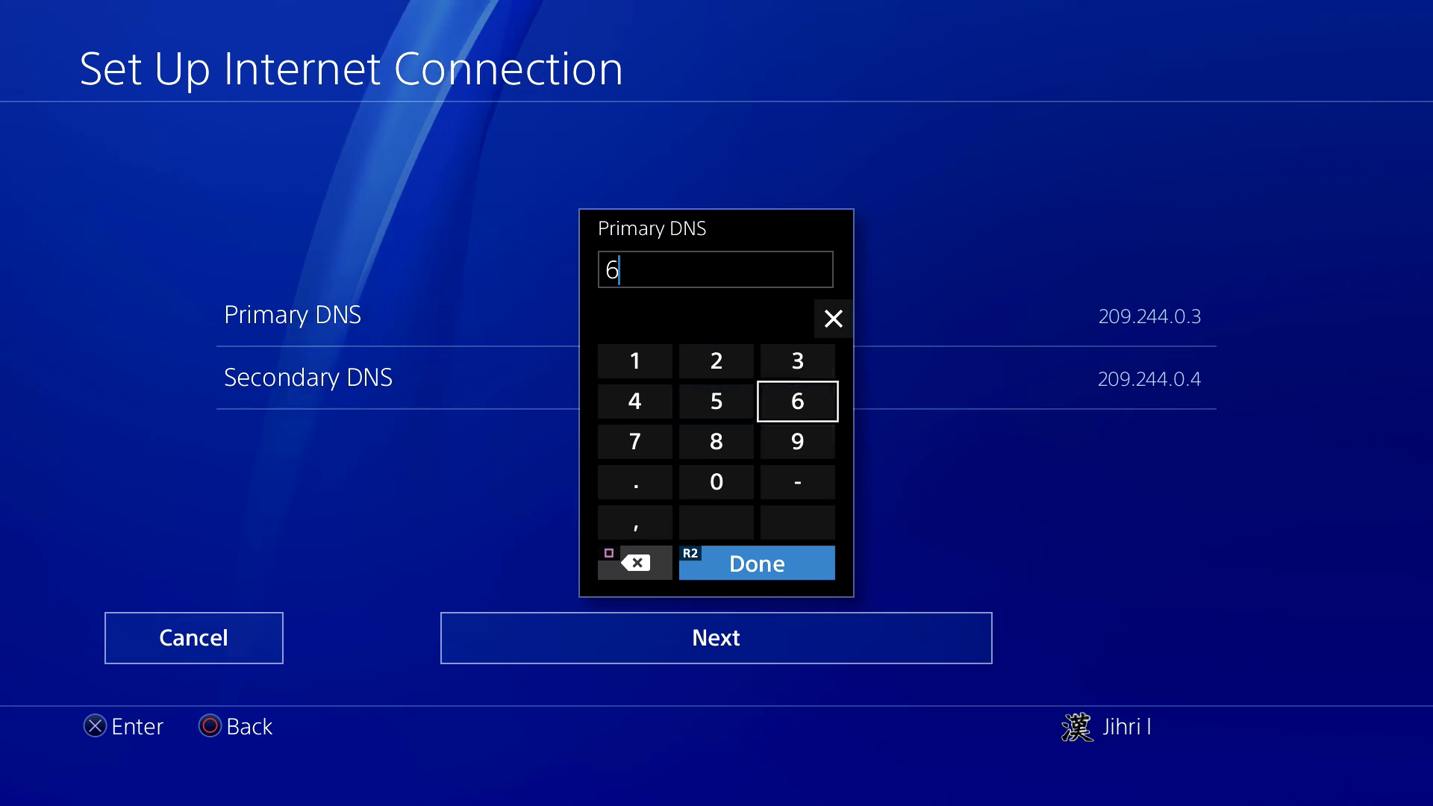
text(4.)
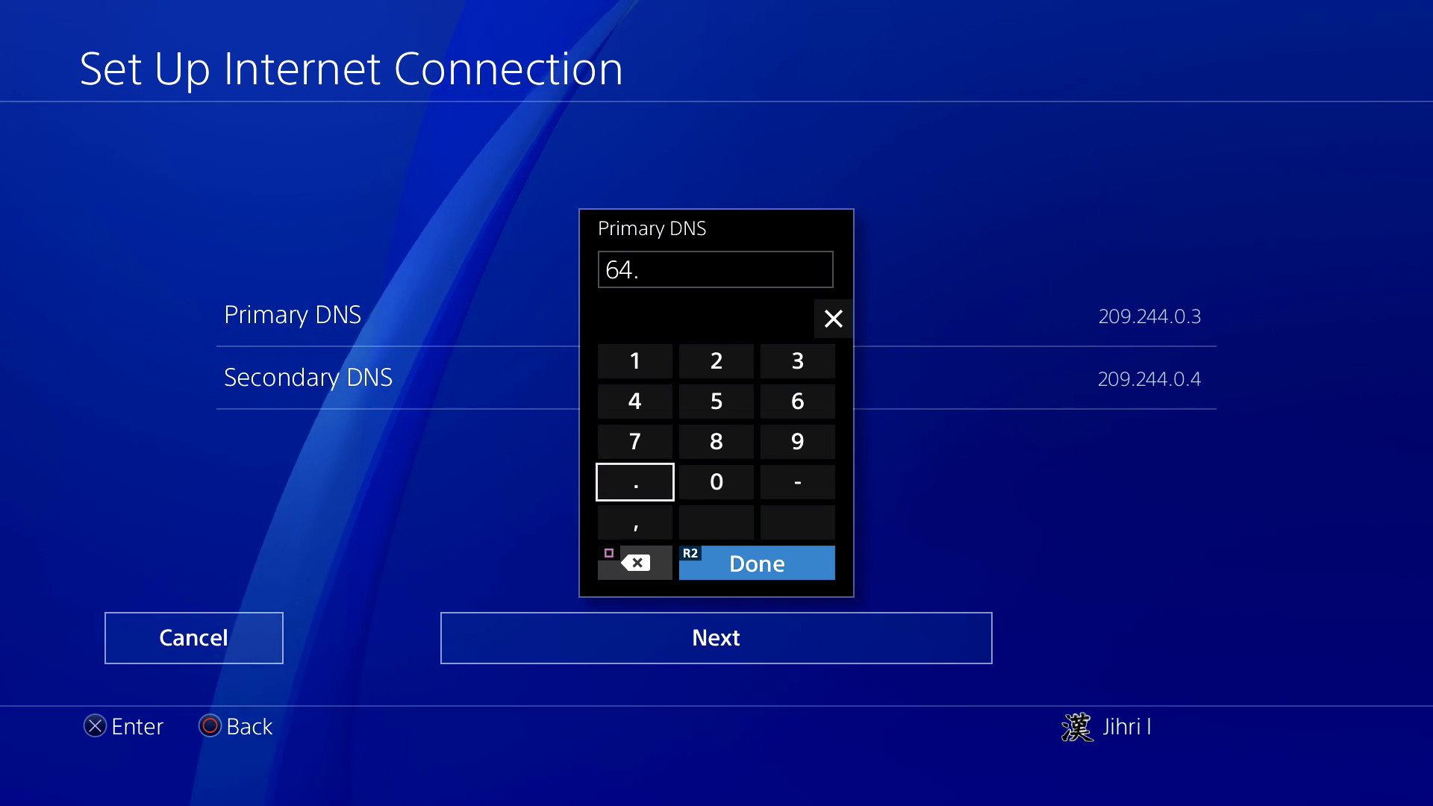
text(6)
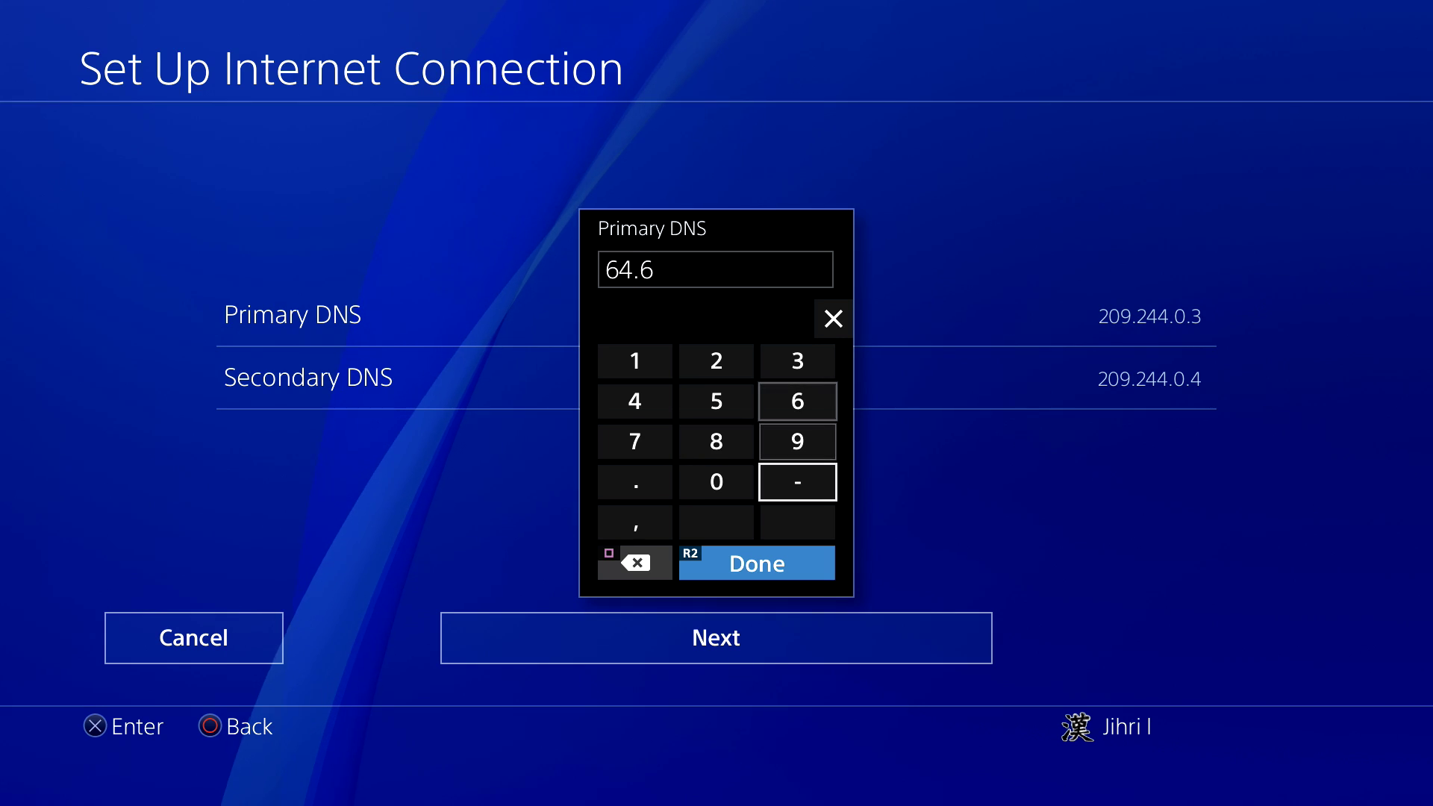
key(Left)
key(Left)
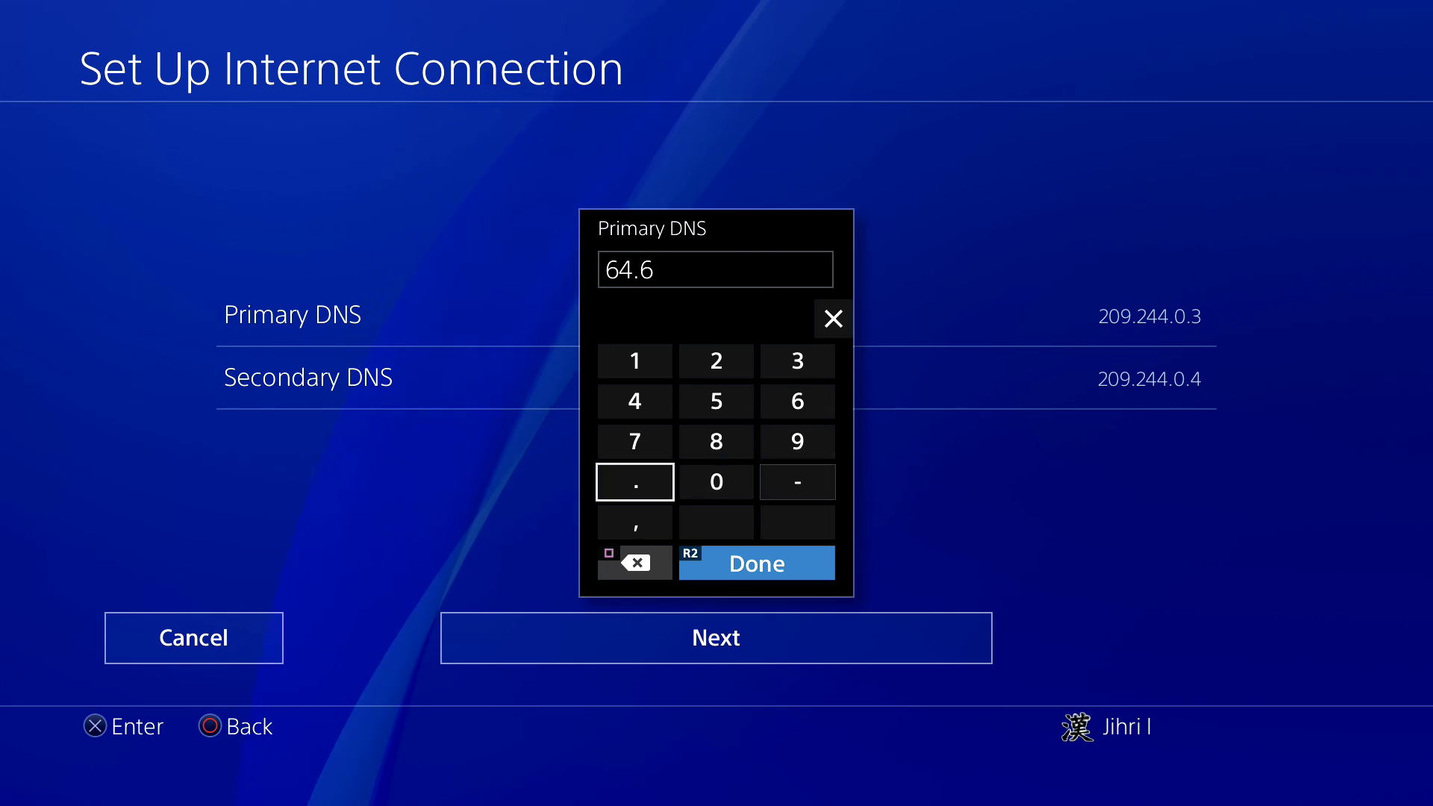
text(.)
key(Up)
key(Up)
key(Right)
key(Right)
text(6)
key(Left)
key(Left)
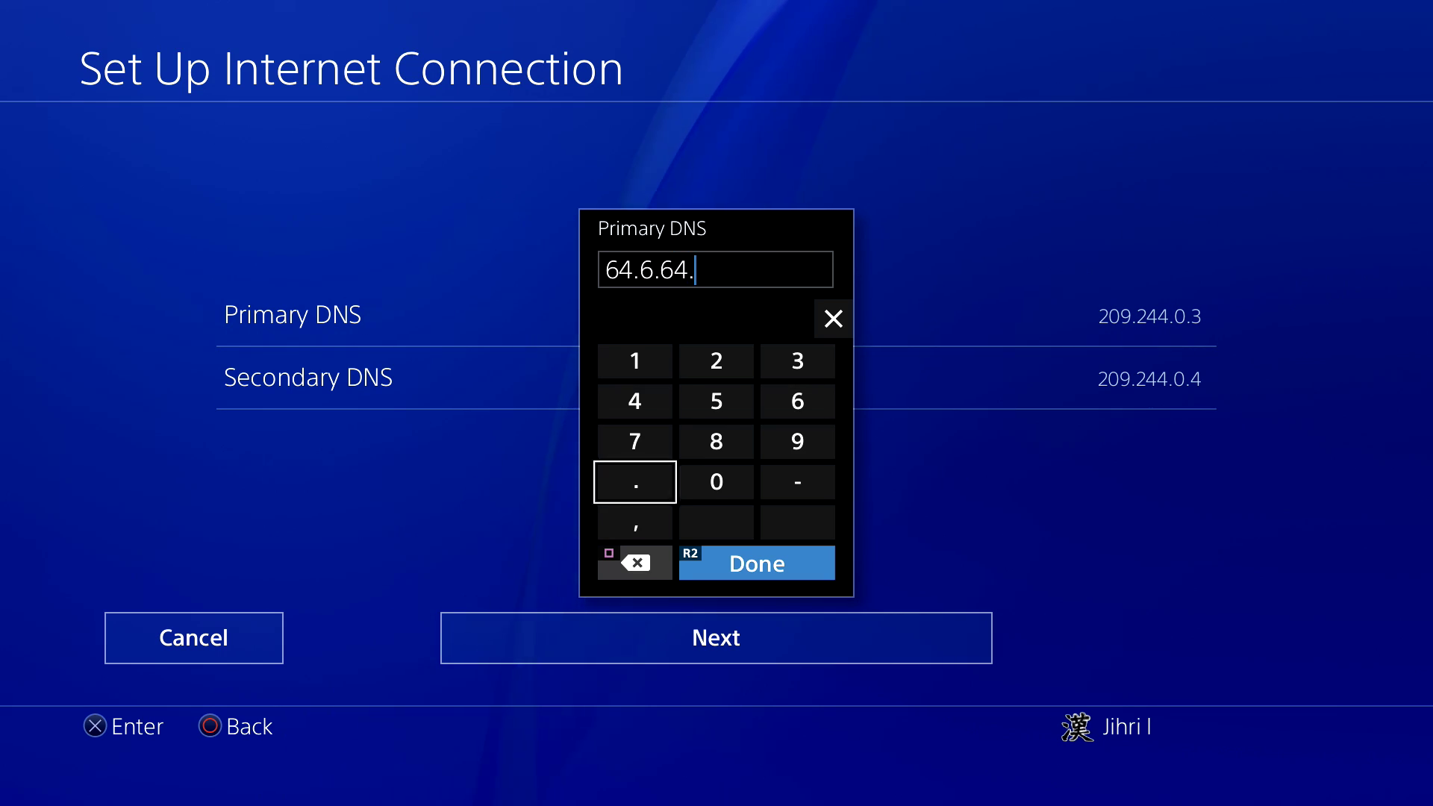
text(4.6)
key(Return)
Step: Erase the old secondary DNS and enter 64.6.65.6
key(Down)
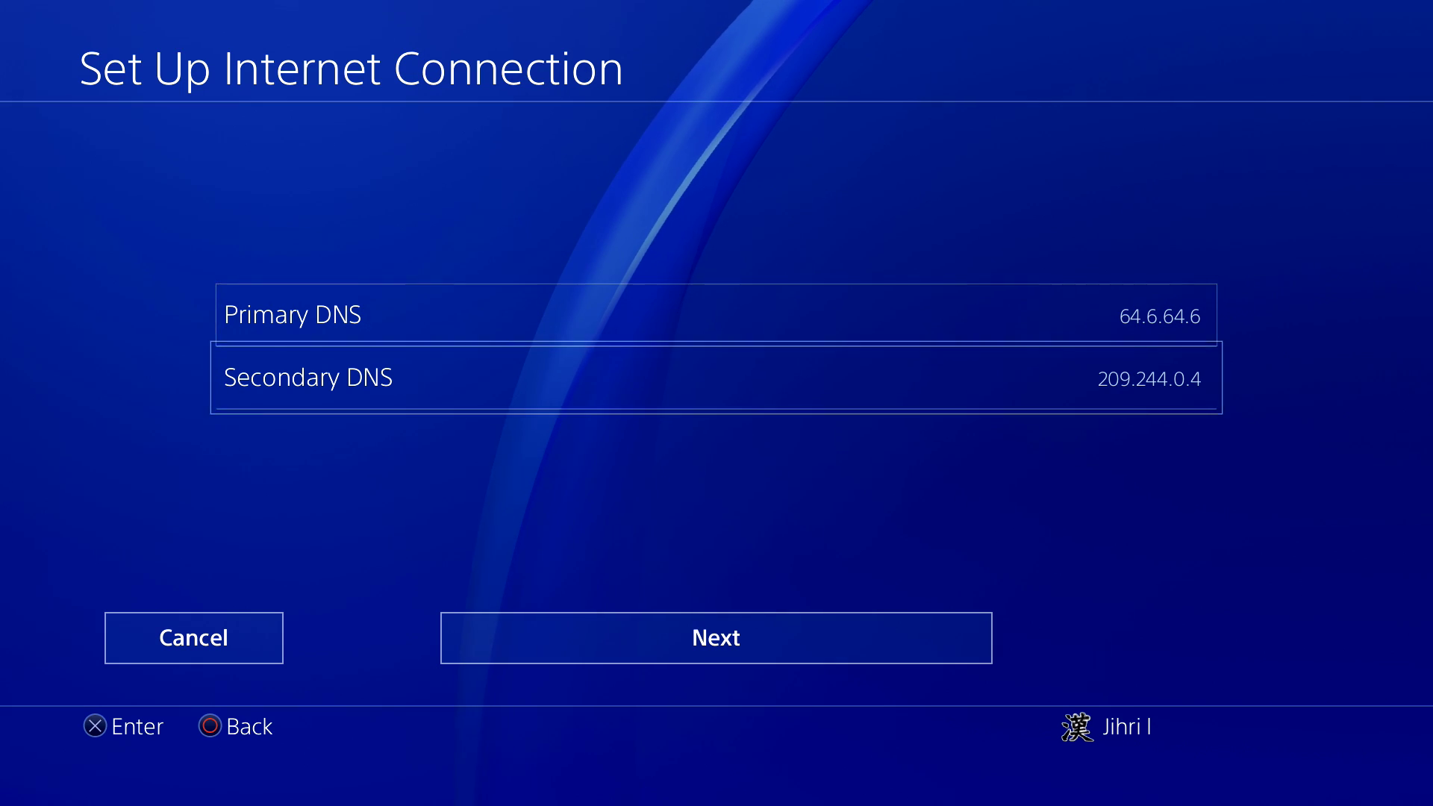
key(Return)
key(BackSpace)
key(BackSpace)
key(BackSpace)
key(BackSpace)
key(BackSpace)
key(BackSpace)
key(BackSpace)
key(BackSpace)
key(BackSpace)
key(BackSpace)
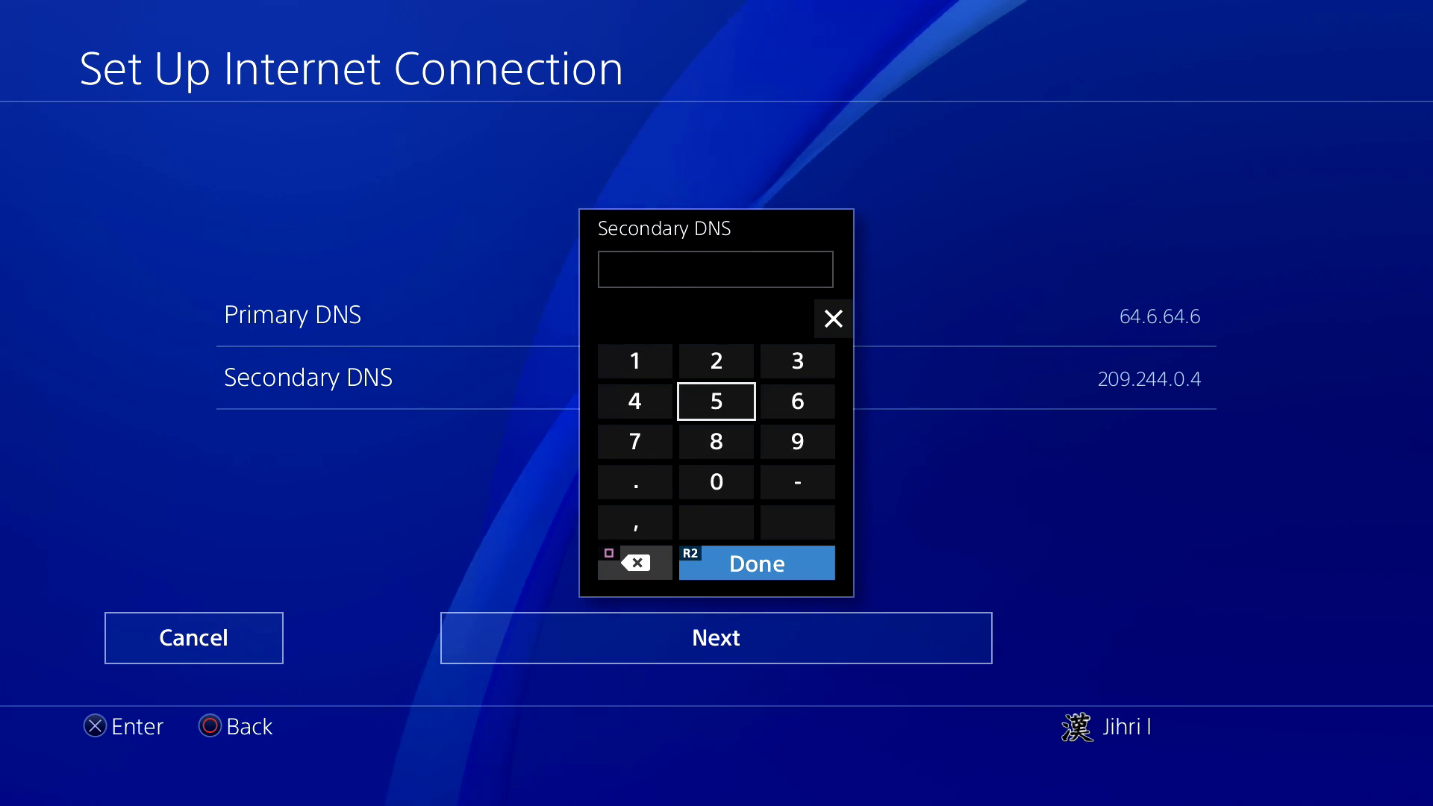
key(Down)
key(Left)
key(Up)
key(Down)
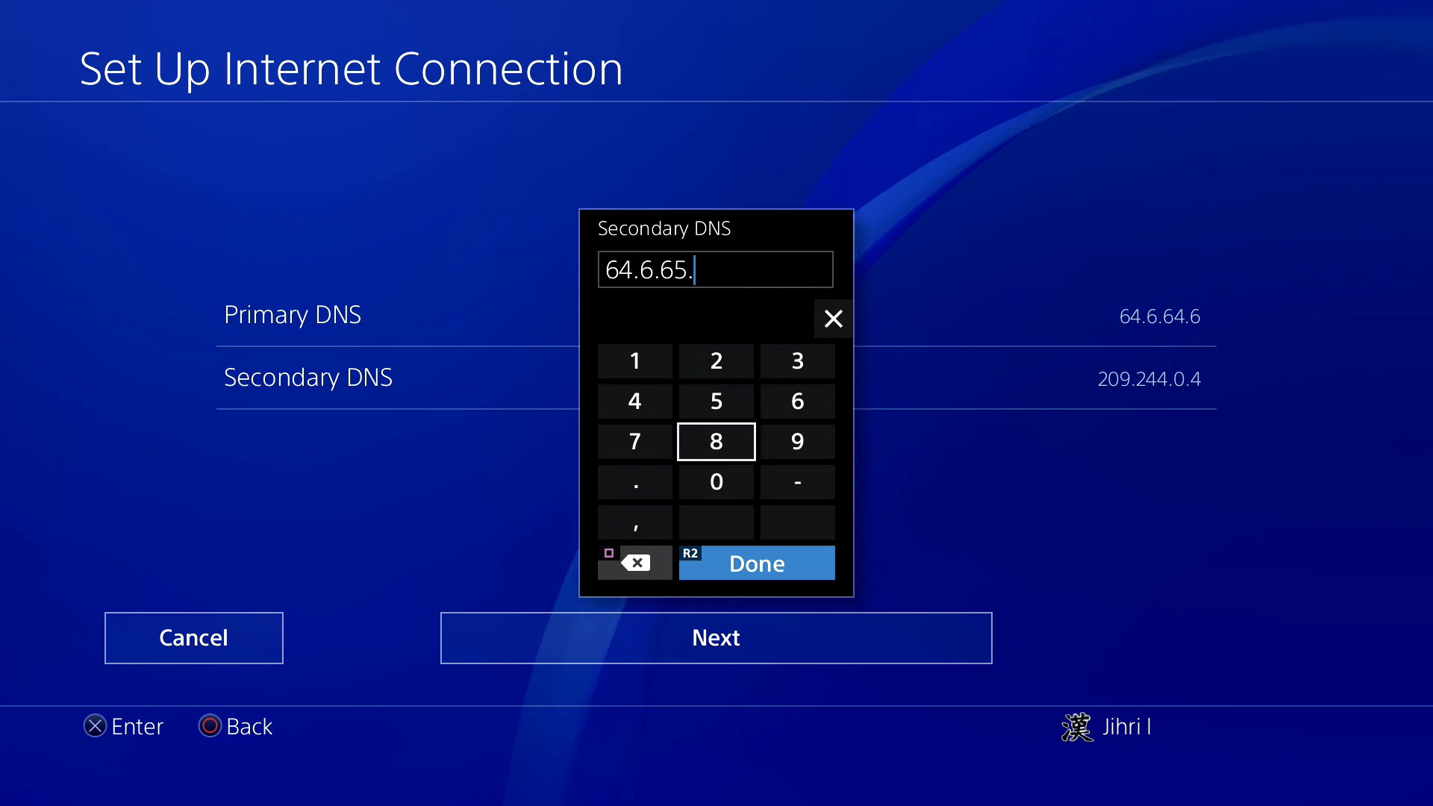
text(6)
key(Return)
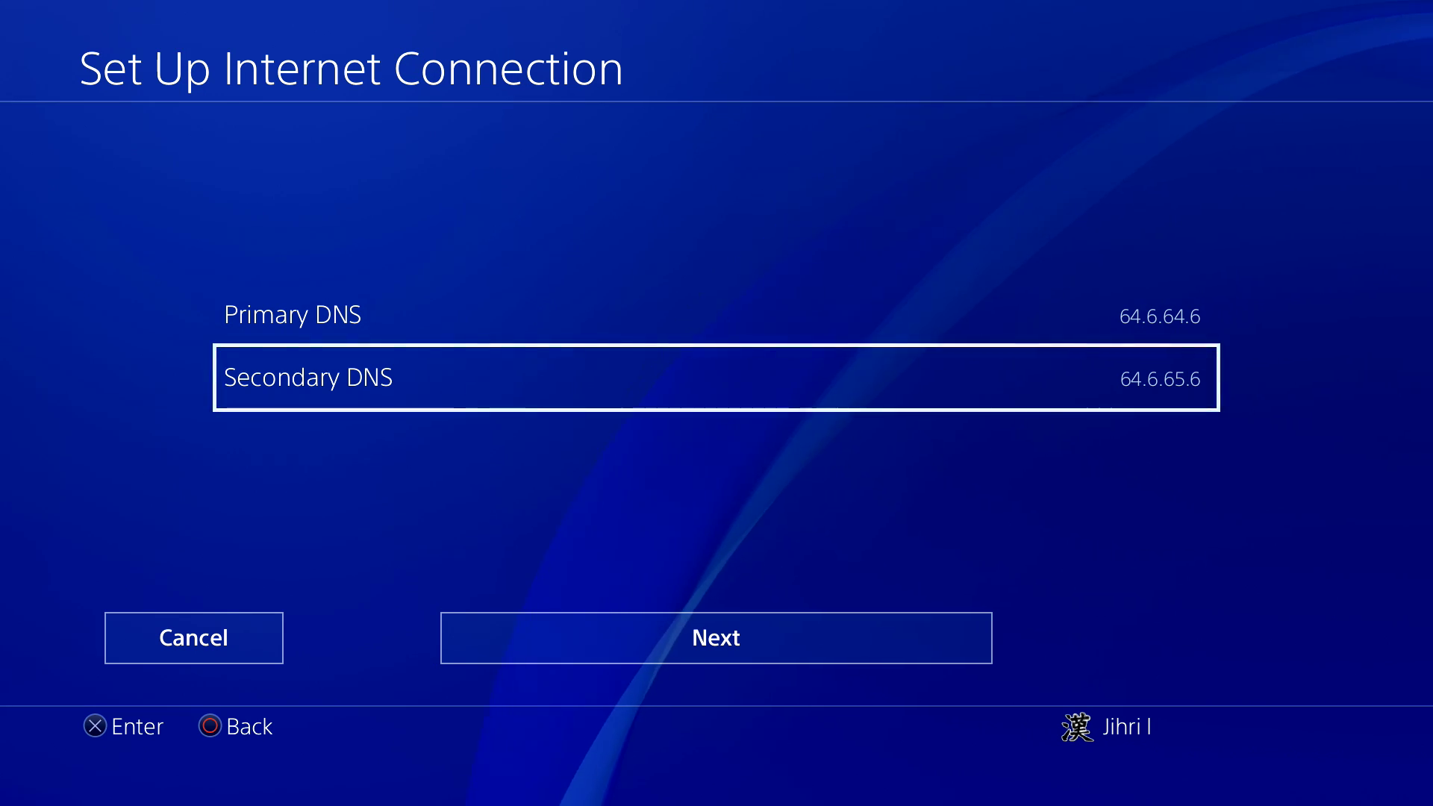
Step: Go back to the Primary DNS entry and reopen it for another change
click(716, 637)
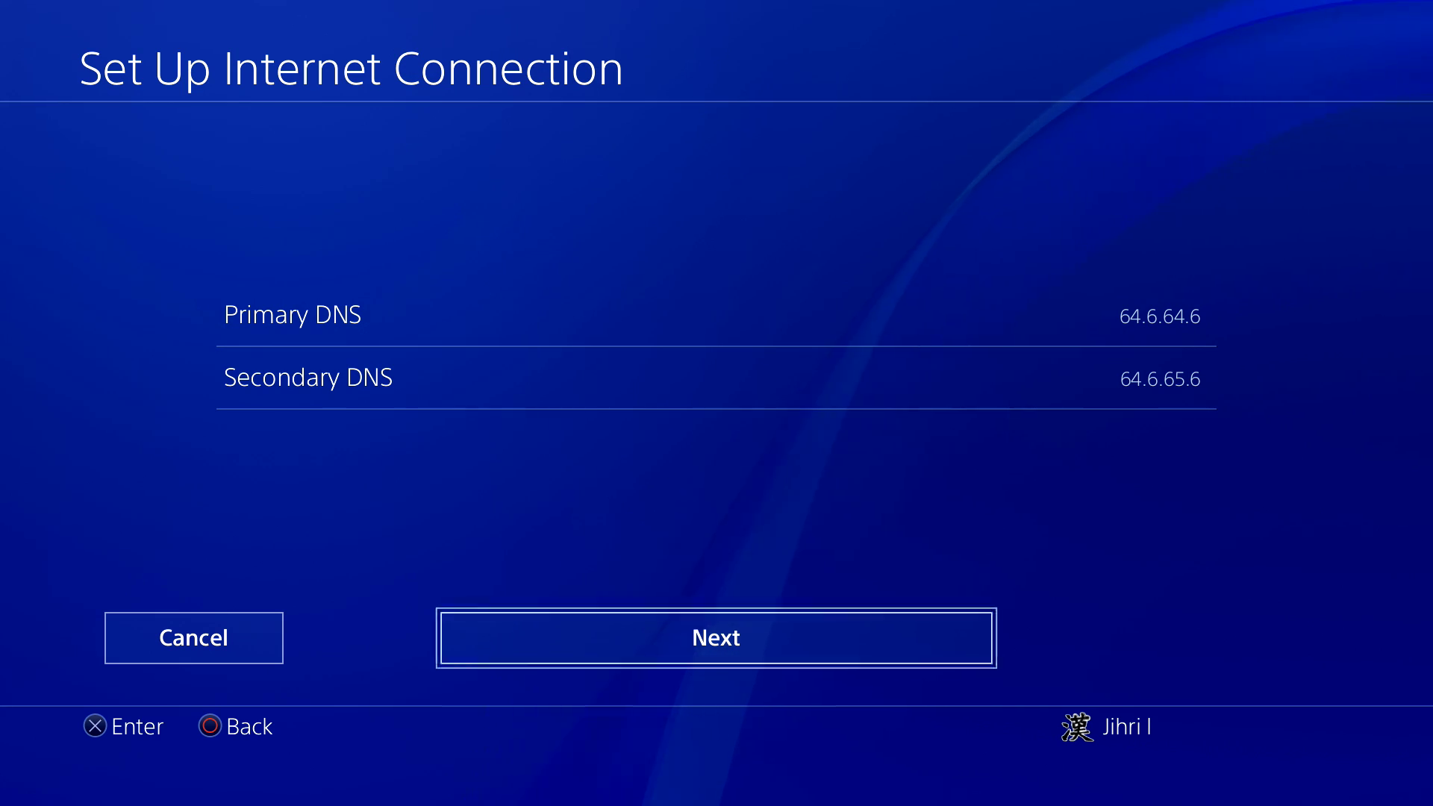
click(716, 378)
click(716, 315)
key(Return)
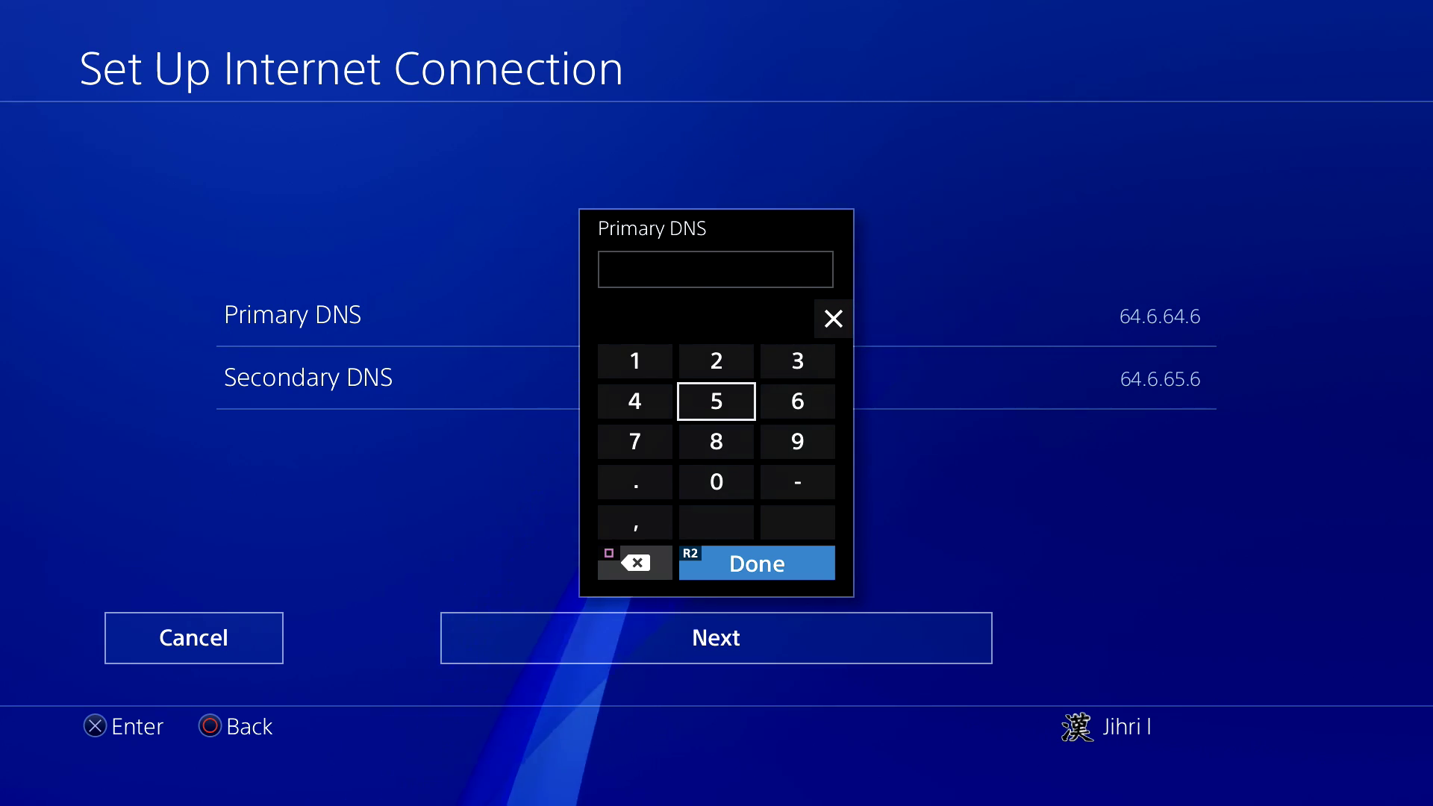
Step: Start entering the new primary DNS address beginning with 156.154
key(Left)
key(Up)
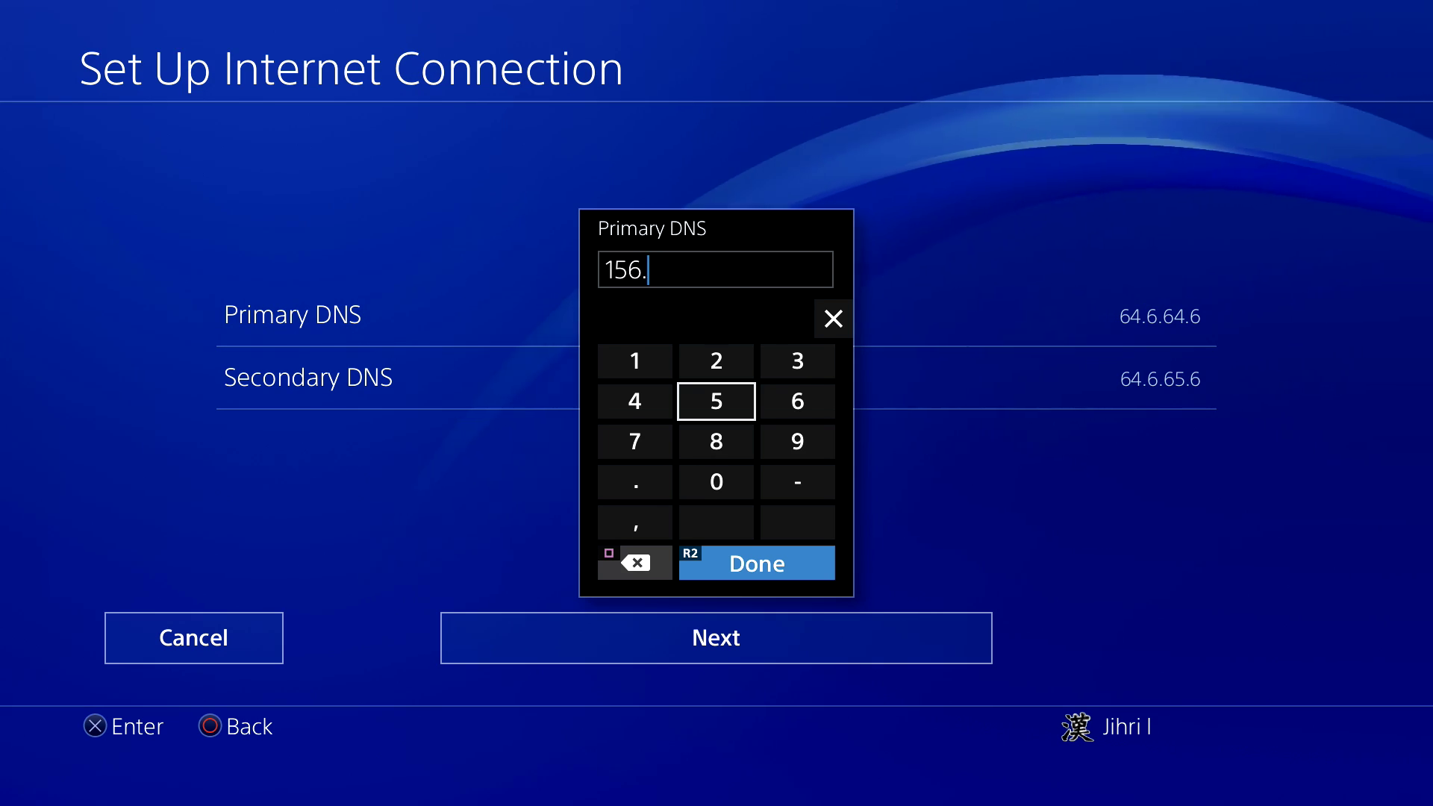
key(Left)
key(Up)
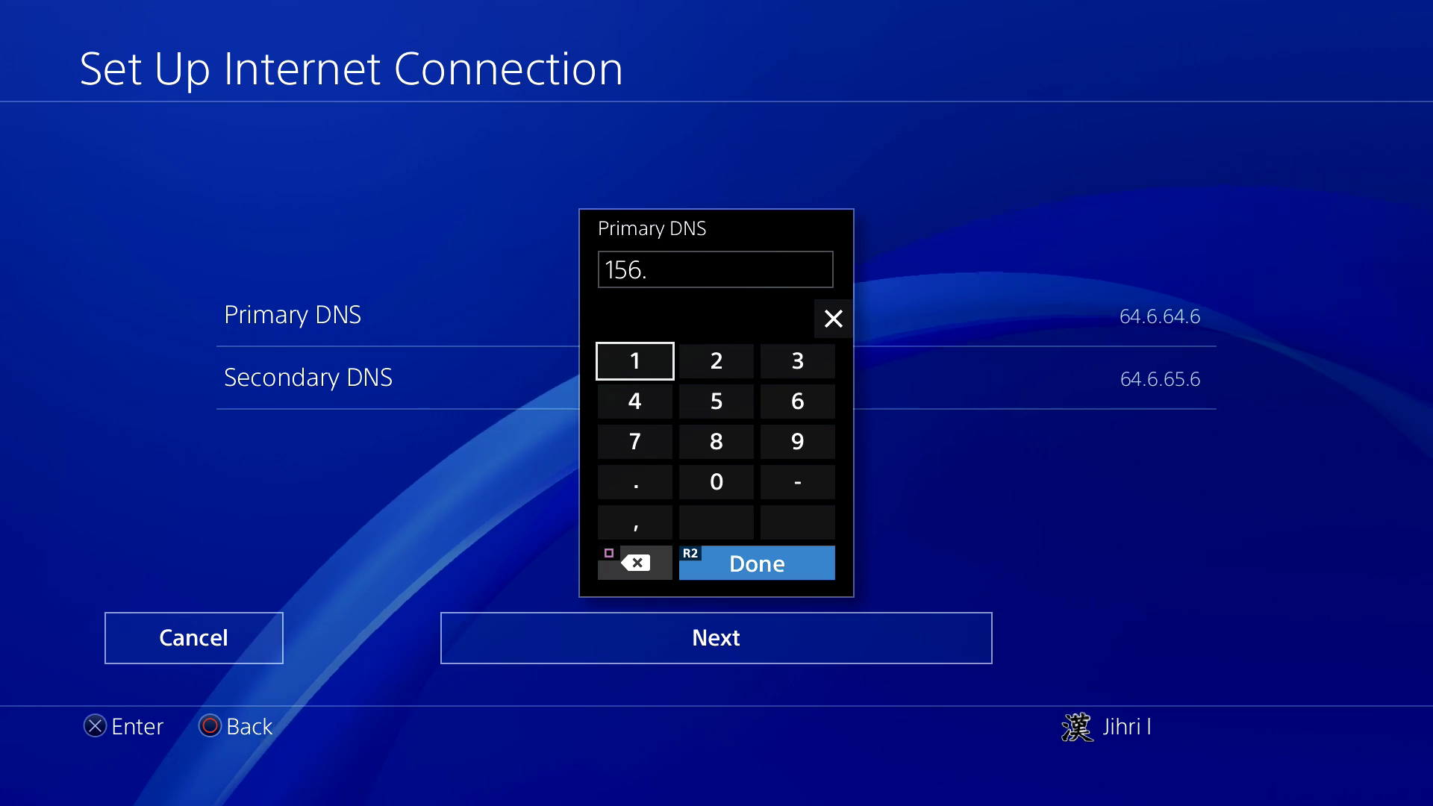
text(1)
key(Right)
key(Down)
text(5)
key(Left)
text(4)
key(Down)
key(Down)
text(.)
Step: Complete the primary DNS as 156.154.70.1 and confirm it
key(Right)
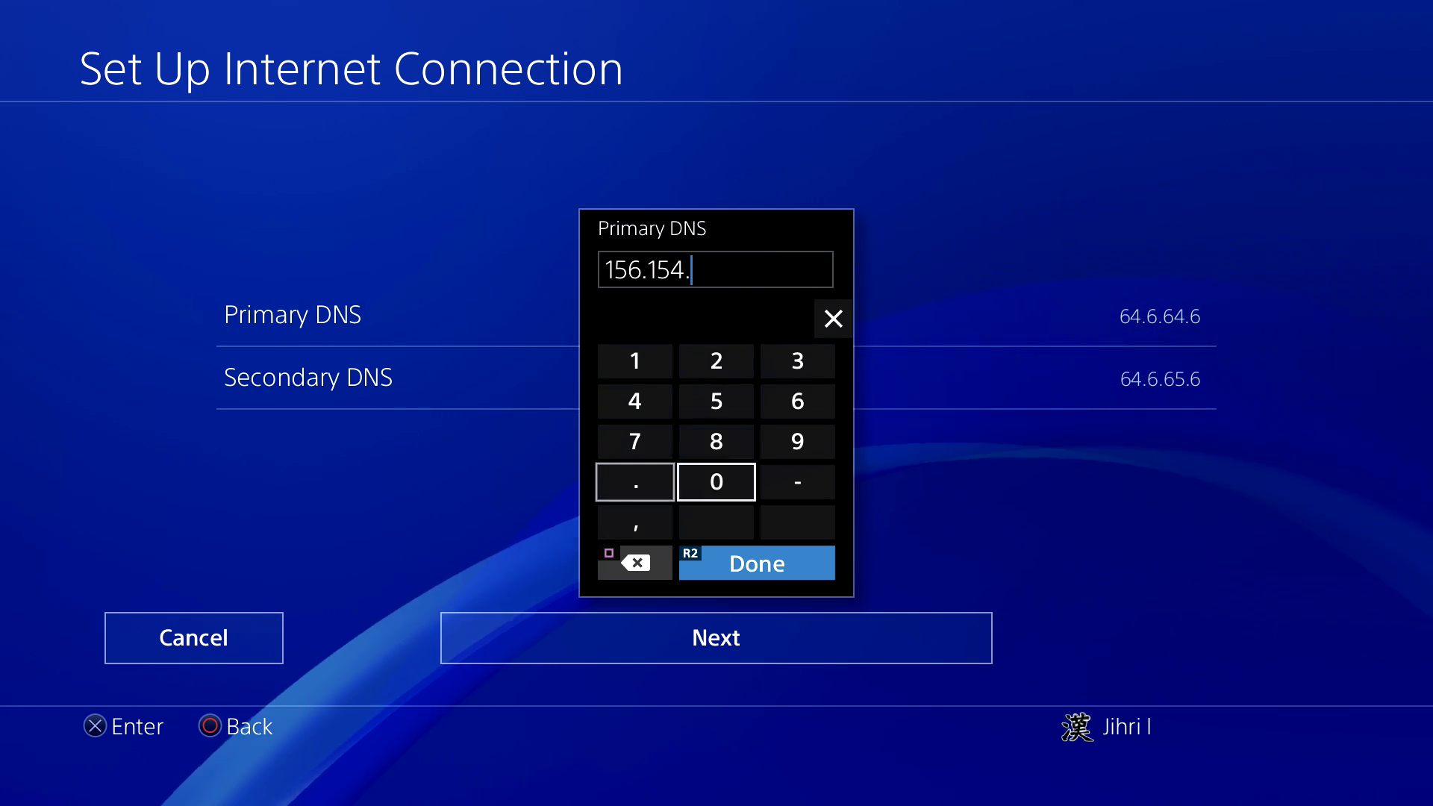
key(Up)
key(Up)
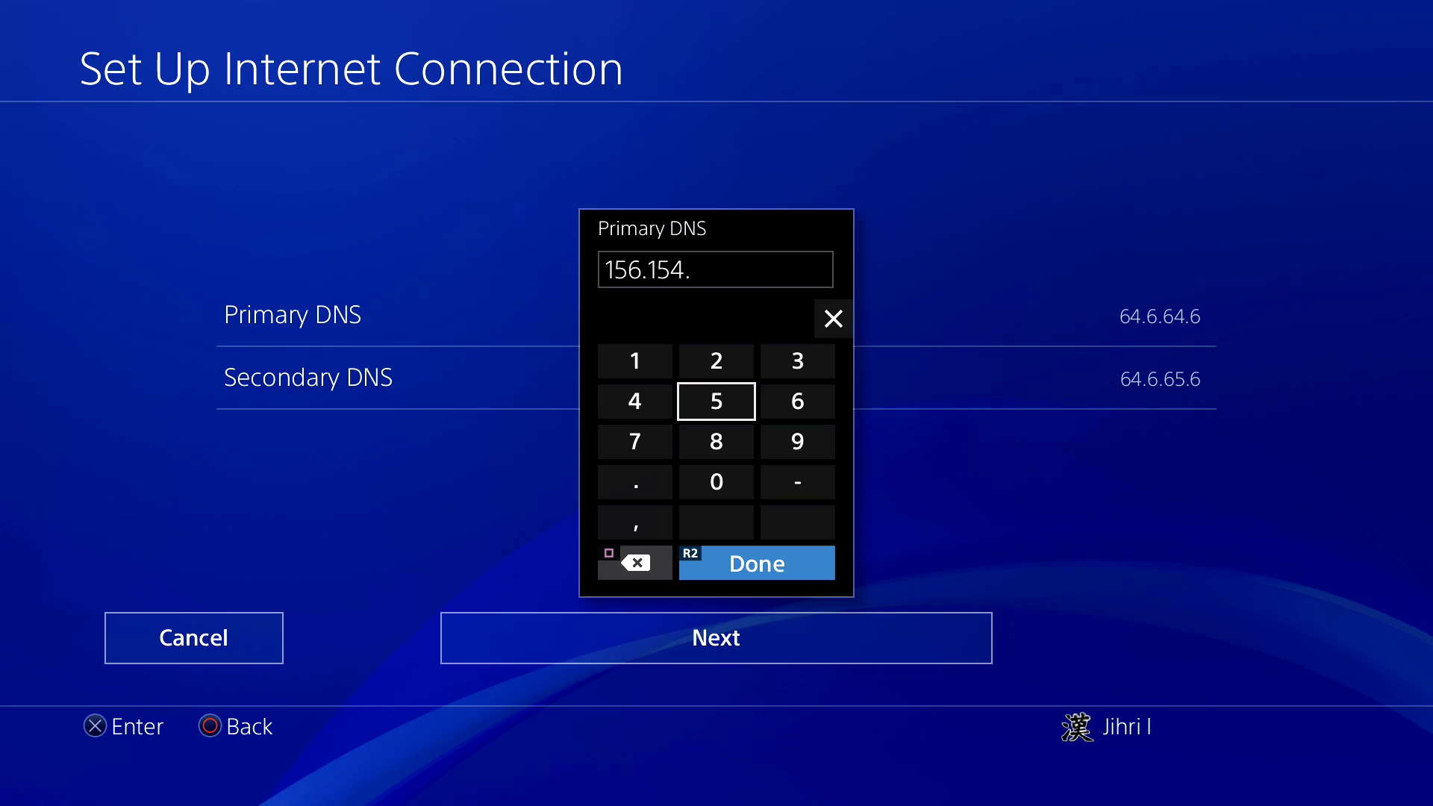
key(Down)
key(Down)
key(Left)
key(Up)
key(Up)
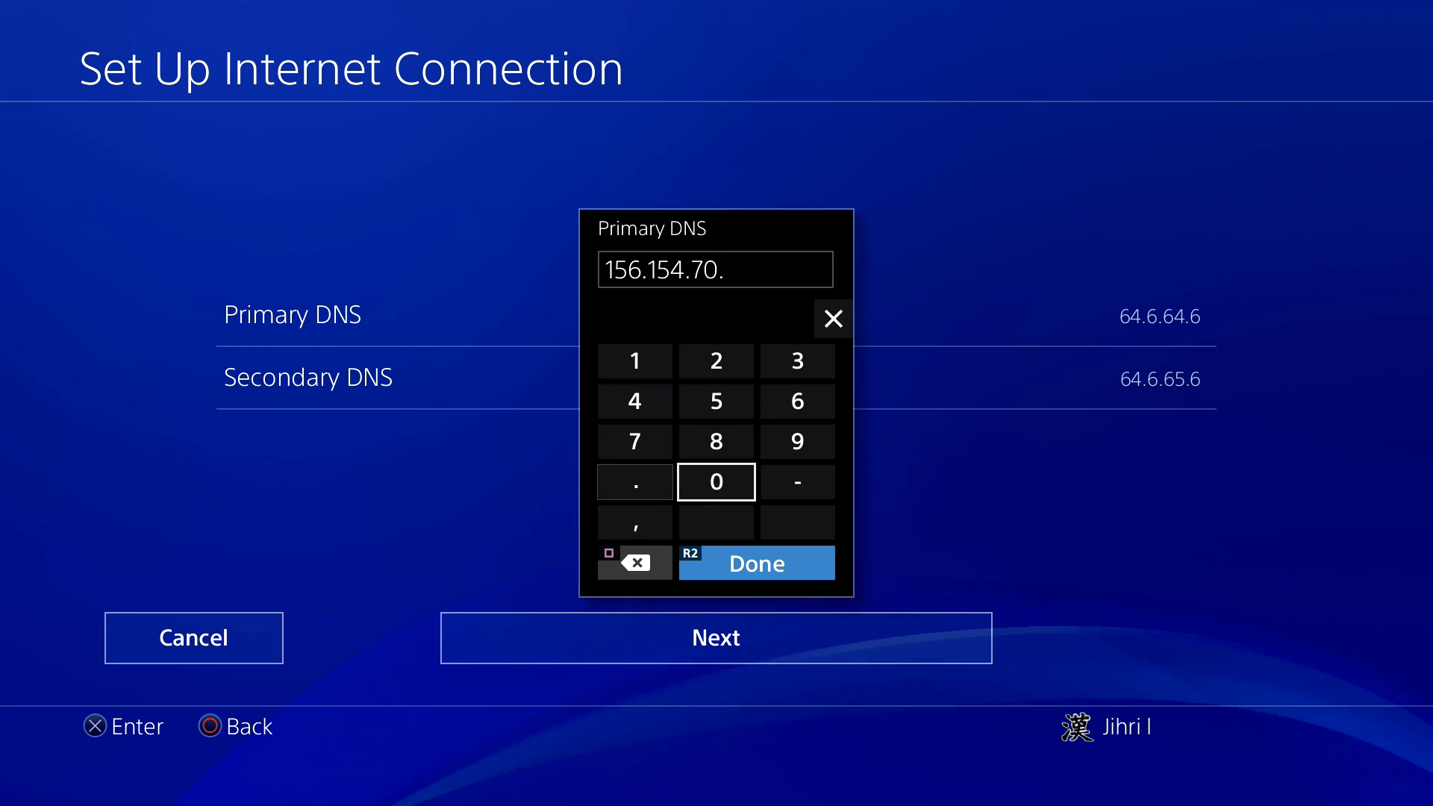
text(70.)
key(Up)
key(Up)
key(Left)
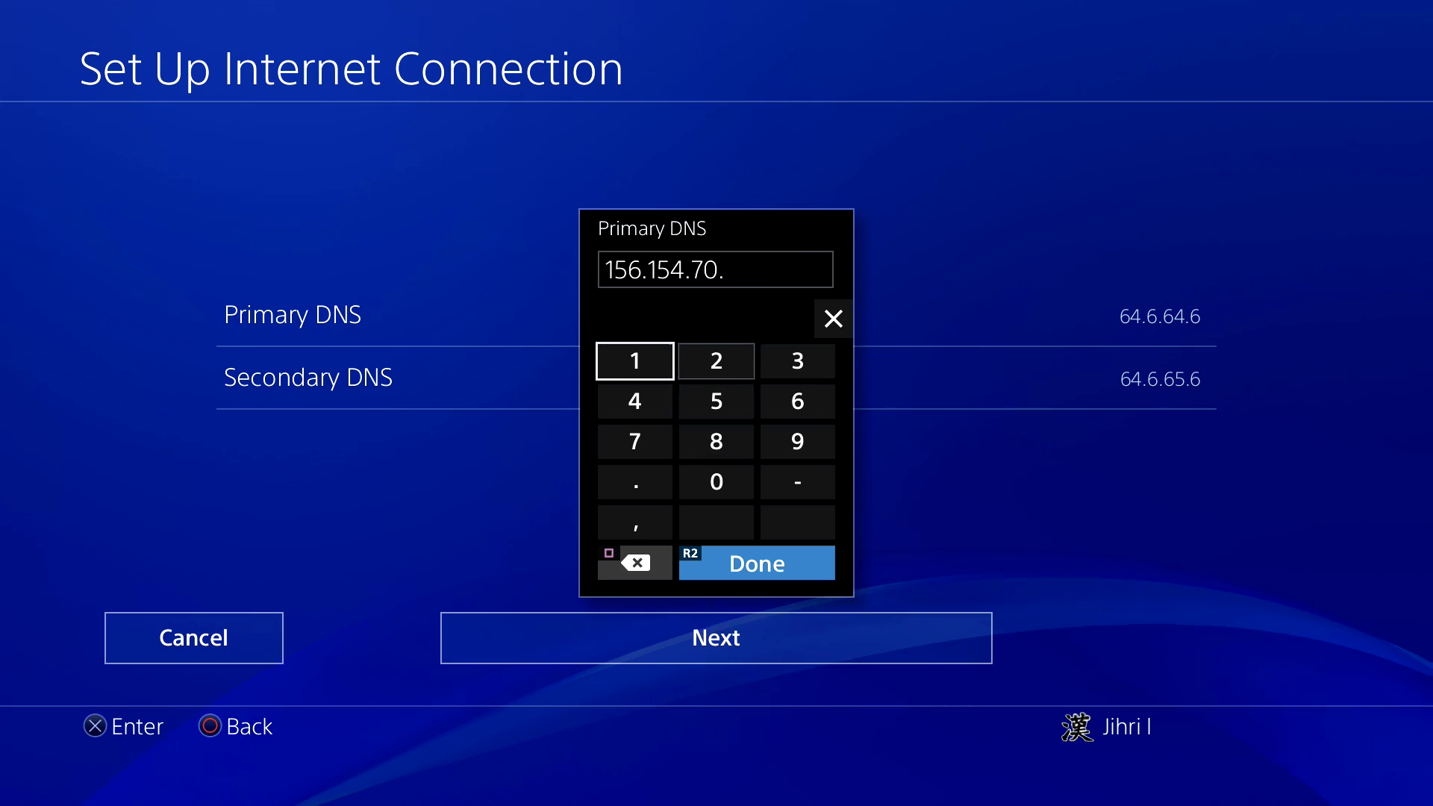
text(1)
key(Down)
key(Down)
key(Down)
key(Return)
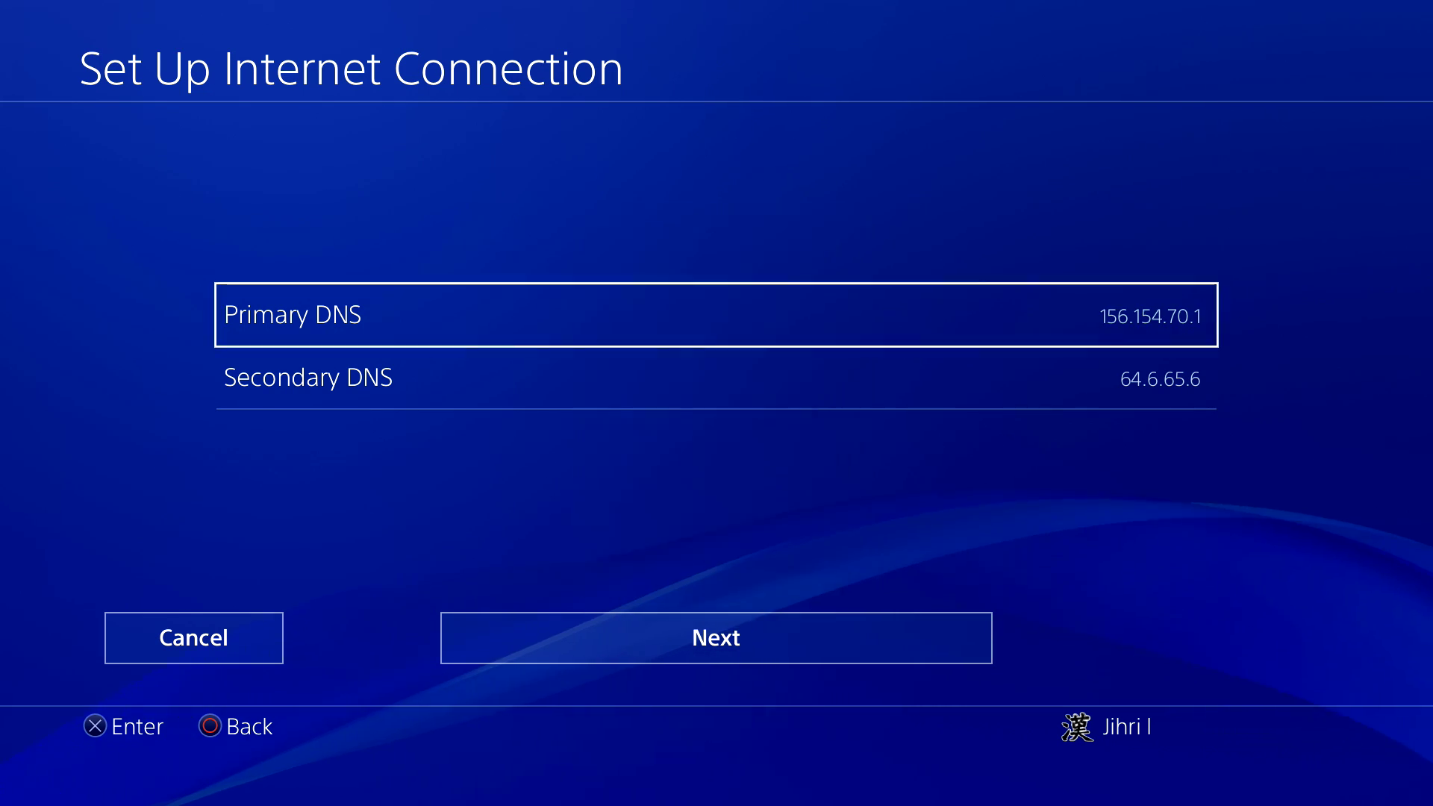
Step: Clear the old secondary DNS and begin the new address with 156
key(Down)
key(Return)
key(BackSpace)
key(BackSpace)
key(BackSpace)
key(BackSpace)
key(BackSpace)
key(BackSpace)
key(BackSpace)
key(BackSpace)
key(BackSpace)
key(Left)
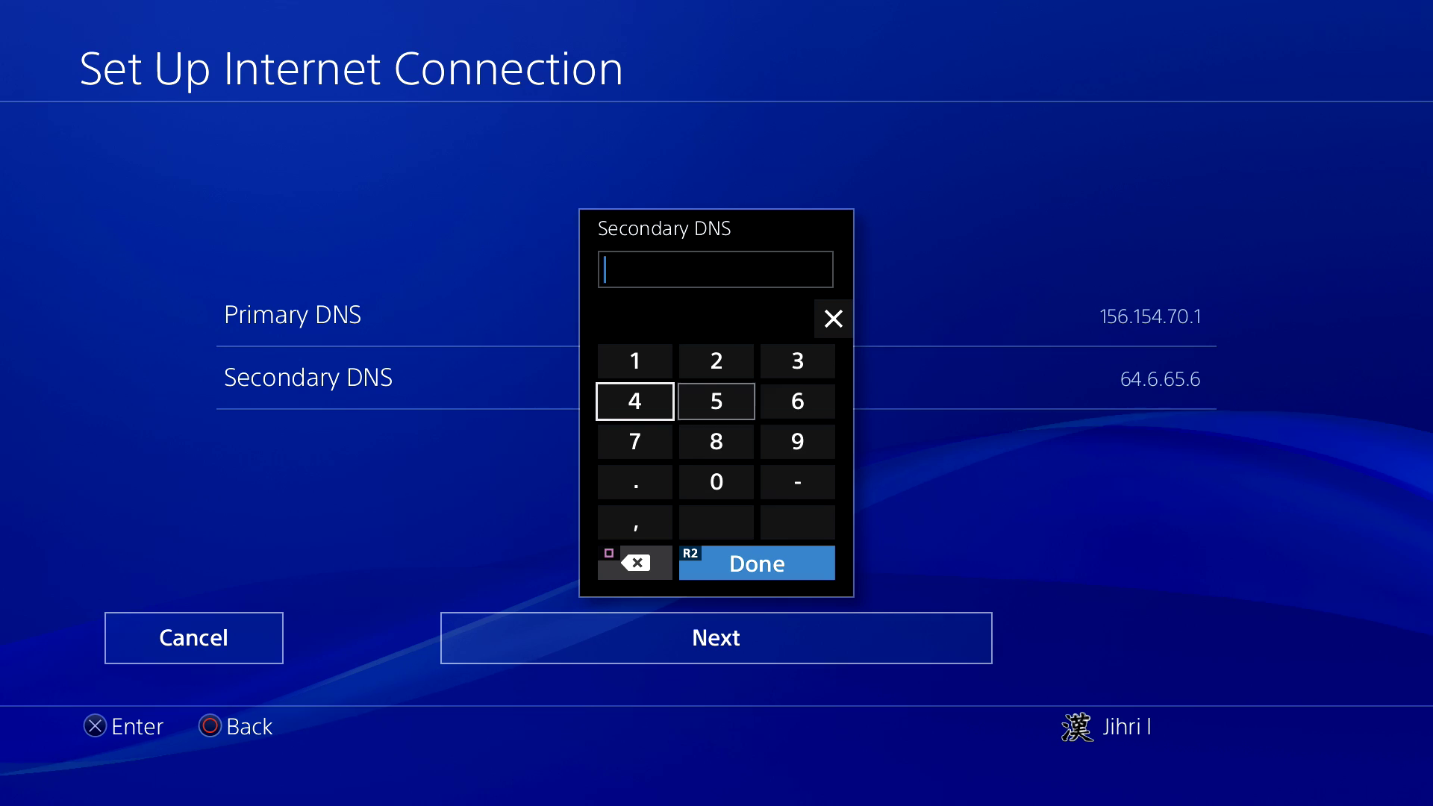
key(Up)
text(1)
key(Down)
key(Right)
text(5)
key(Right)
text(6)
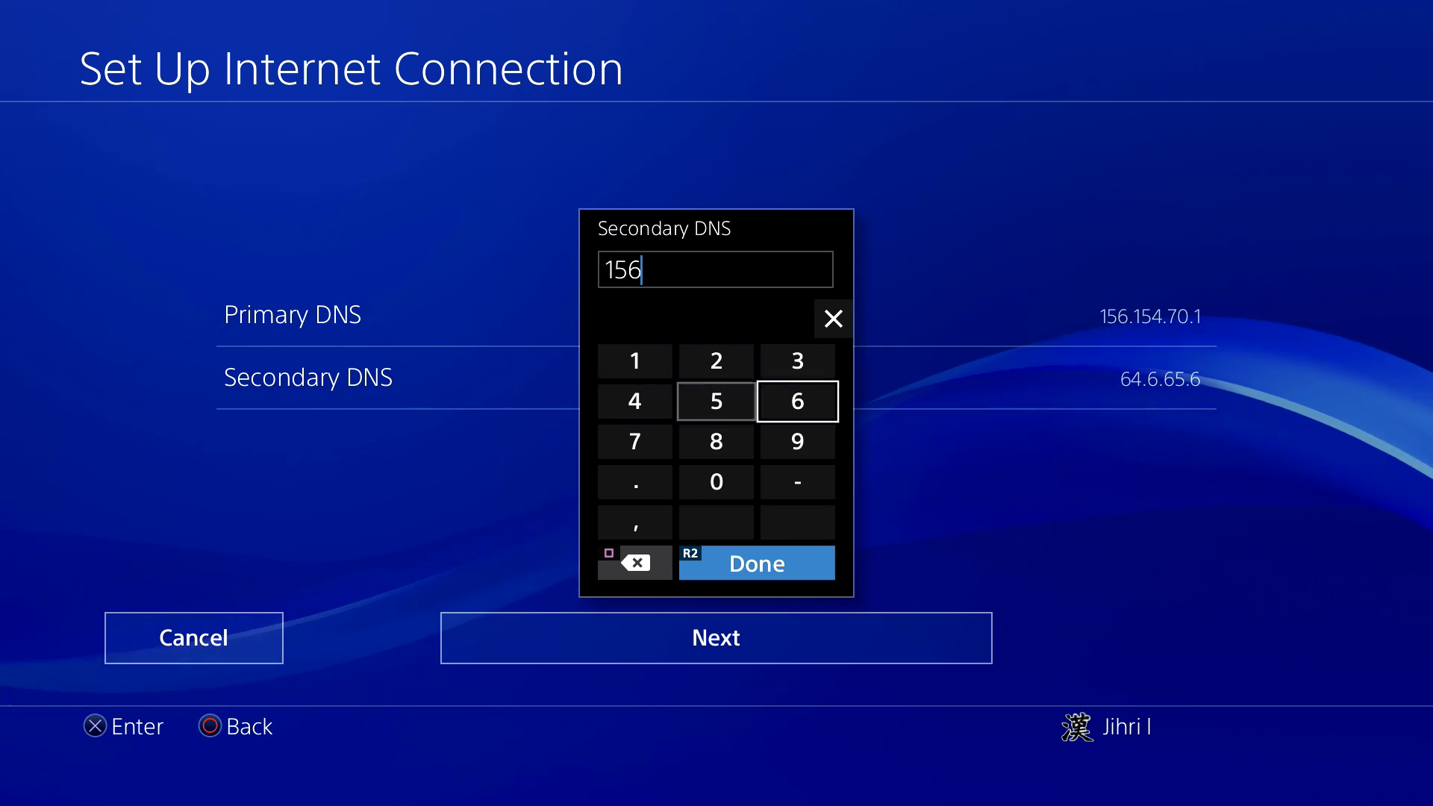
key(Down)
Step: Add the second part 154. to the secondary DNS address
key(Down)
key(Left)
key(Left)
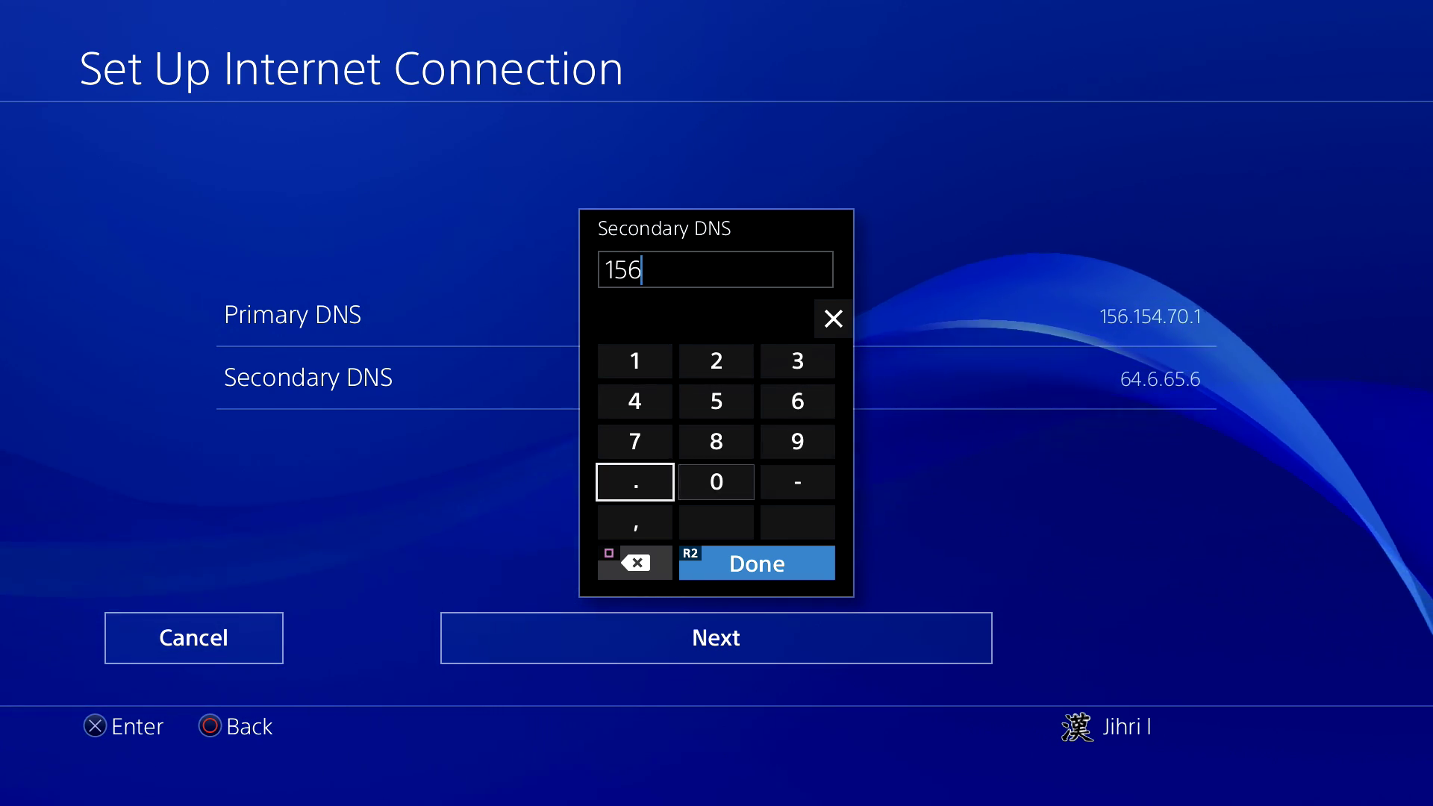
text(.)
key(Right)
key(Up)
key(Up)
key(Left)
key(Up)
text(1)
key(Right)
key(Down)
text(5)
key(Left)
text(4)
key(Down)
key(Down)
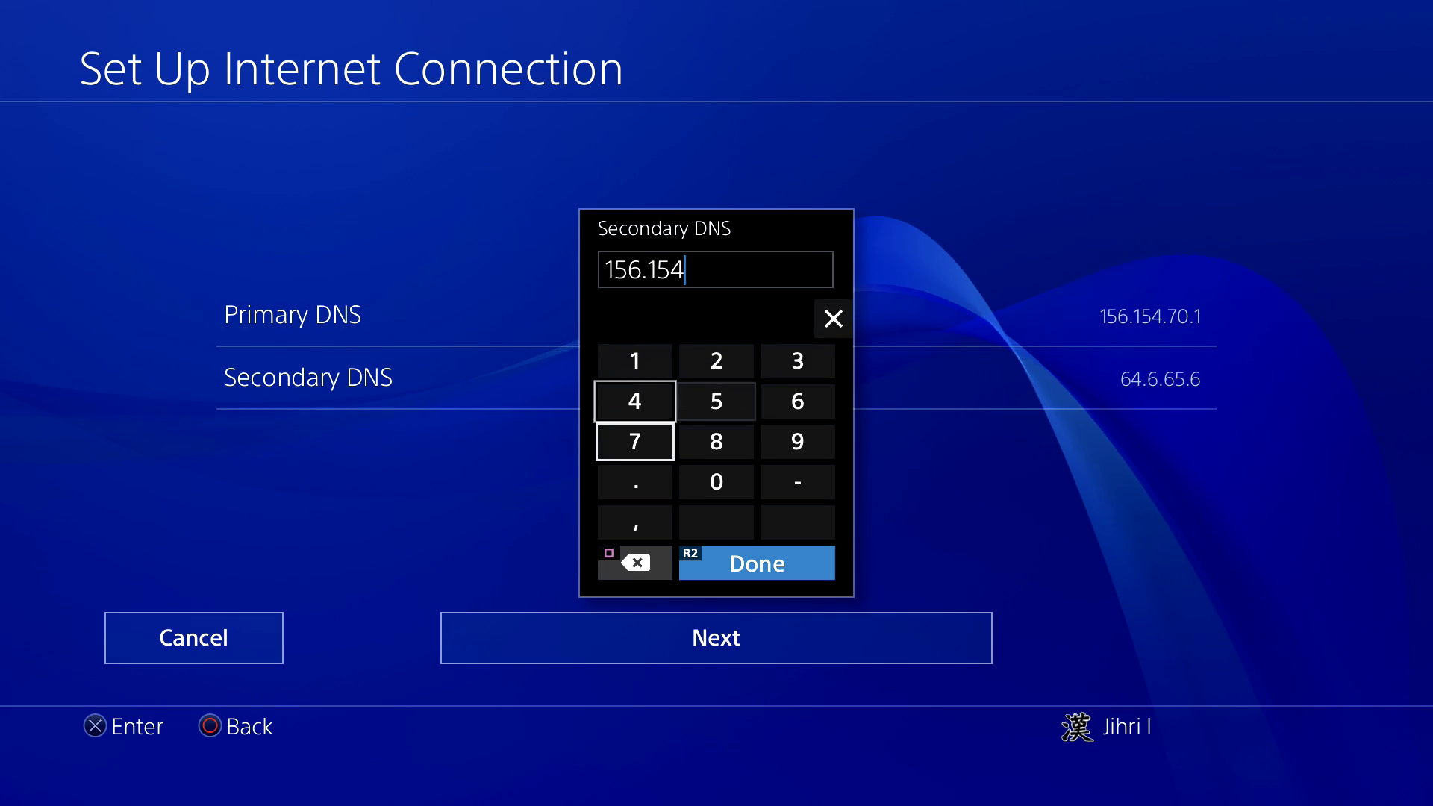
text(.)
Step: Finish the secondary DNS as 156.154.71.1 and confirm it
key(Up)
key(Up)
key(Up)
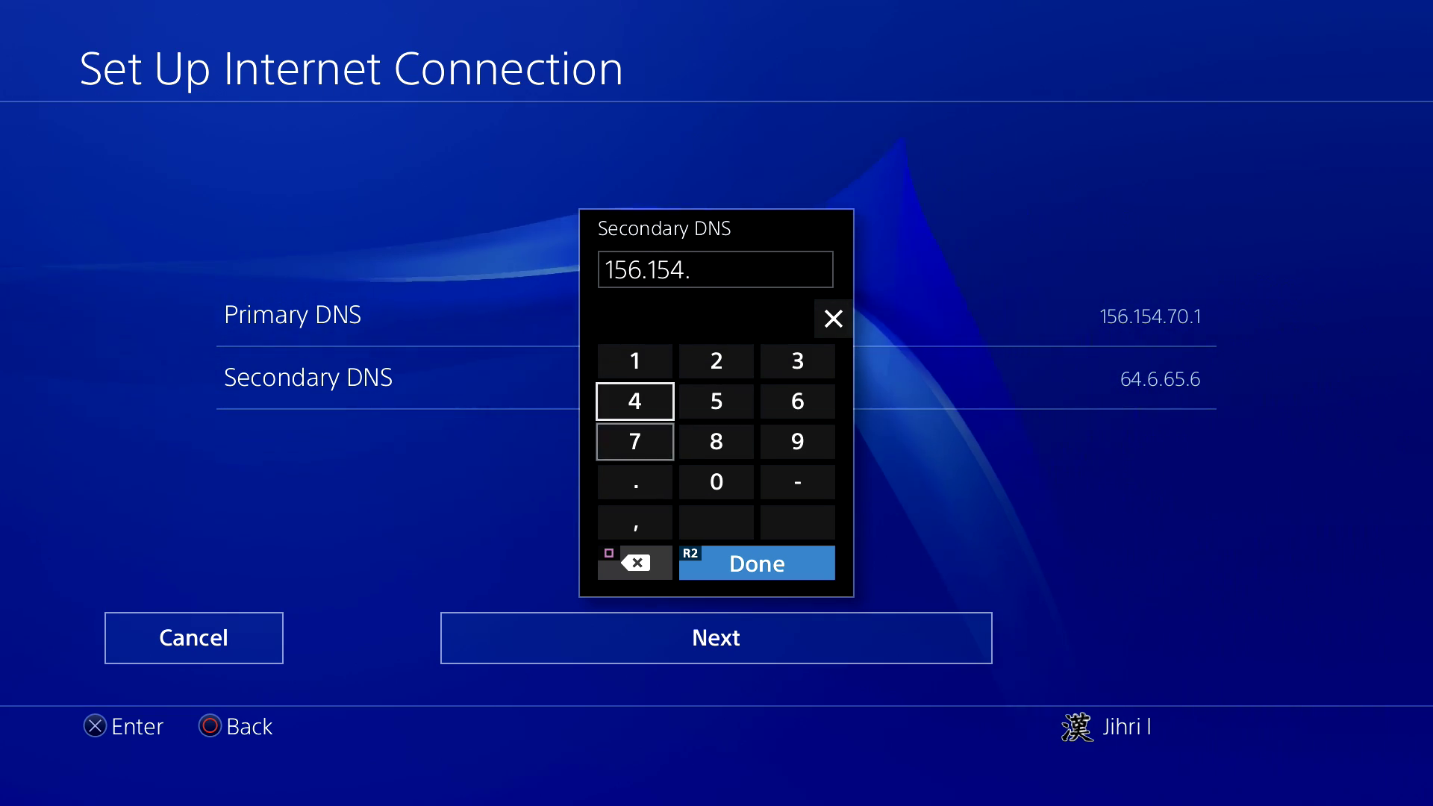
key(Down)
key(Down)
text(7)
key(Up)
key(Up)
text(1)
key(Down)
key(Down)
key(Down)
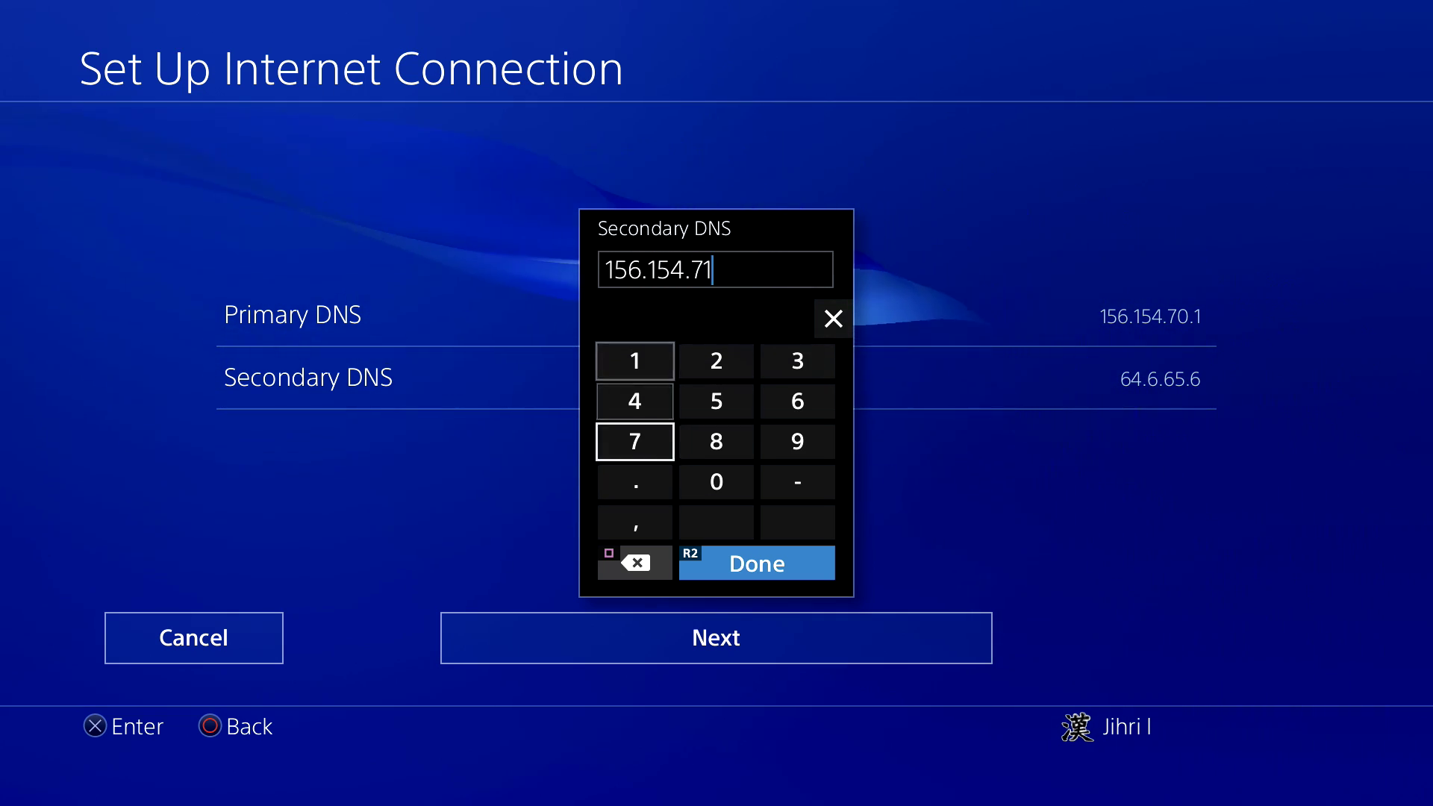
text(.)
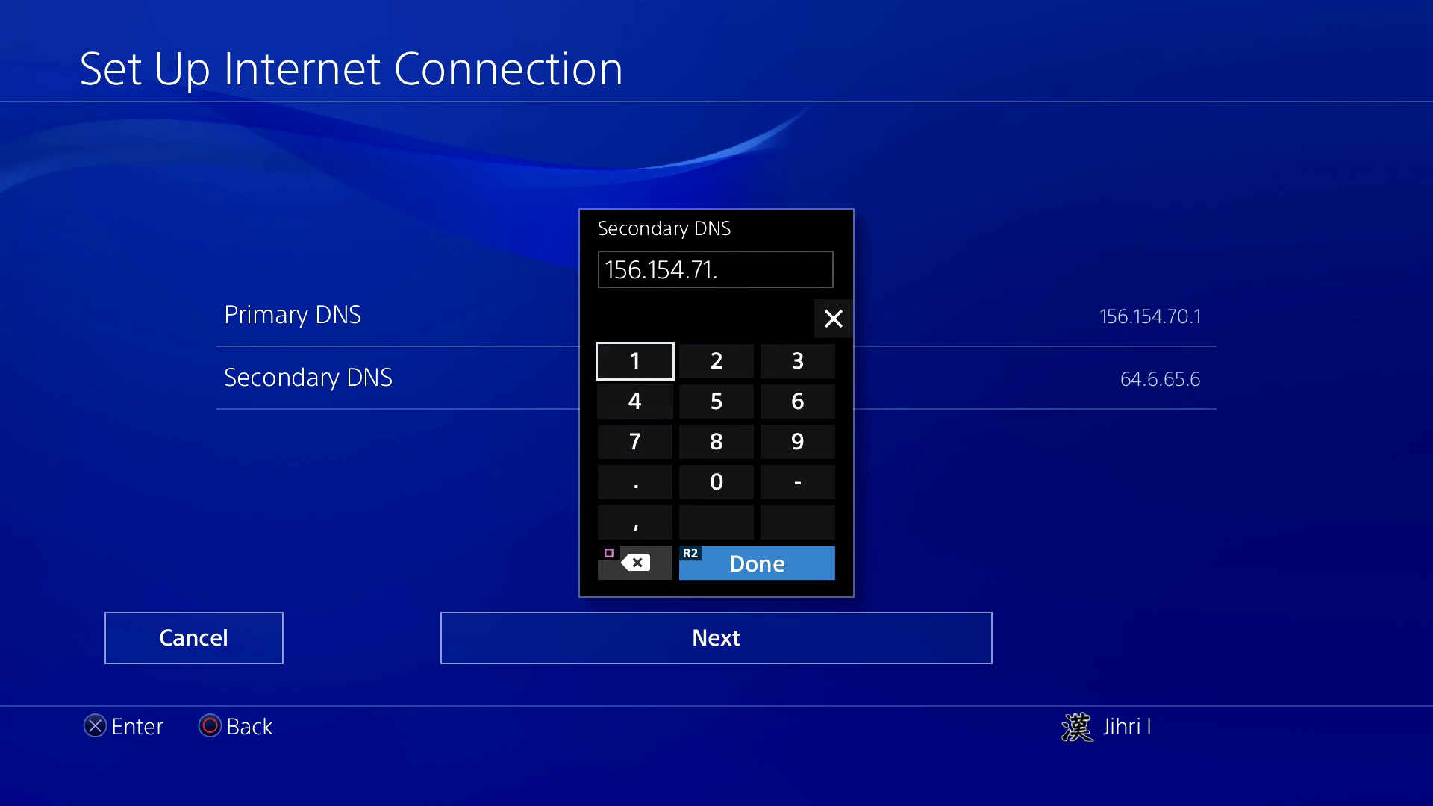
text(1)
key(Return)
key(Down)
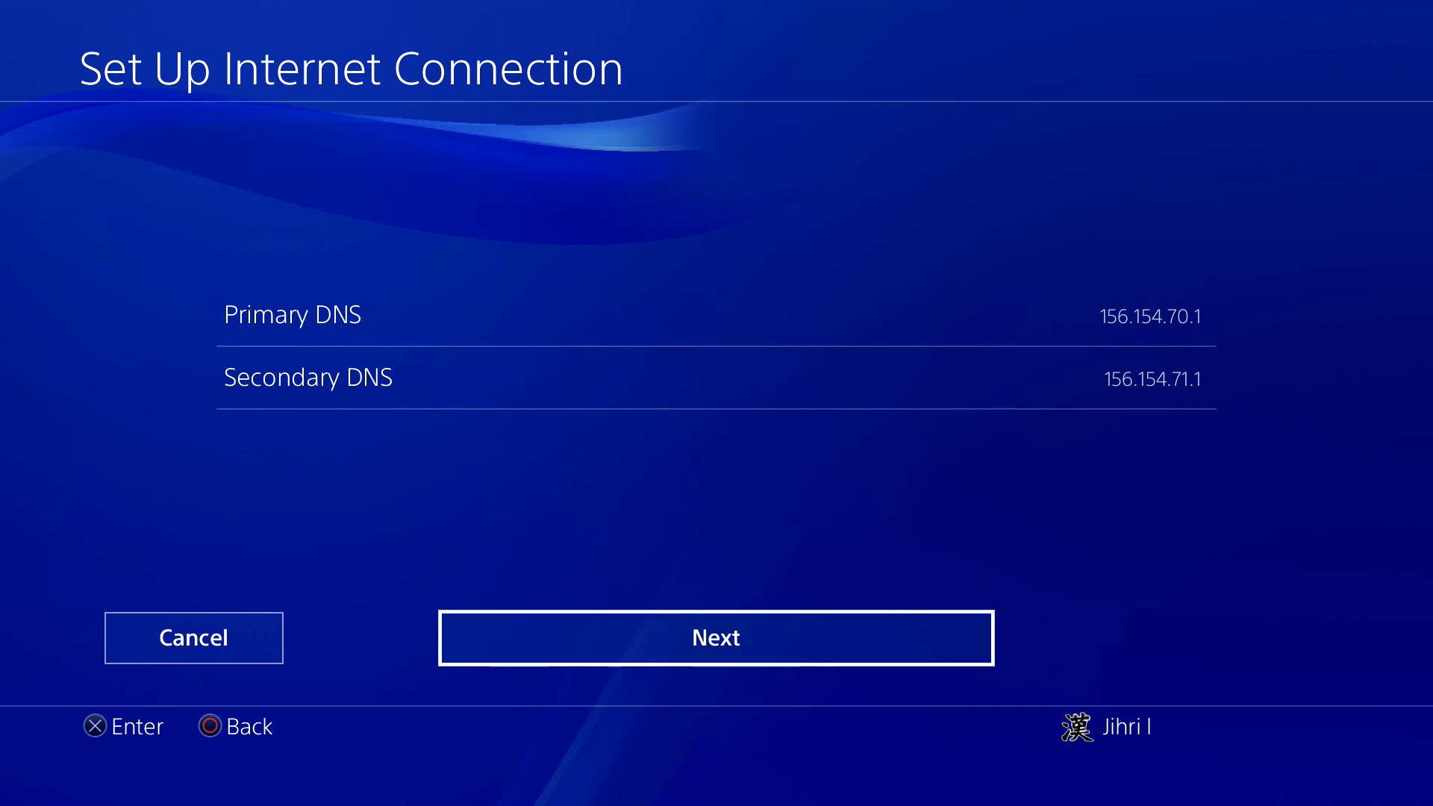
key(Up)
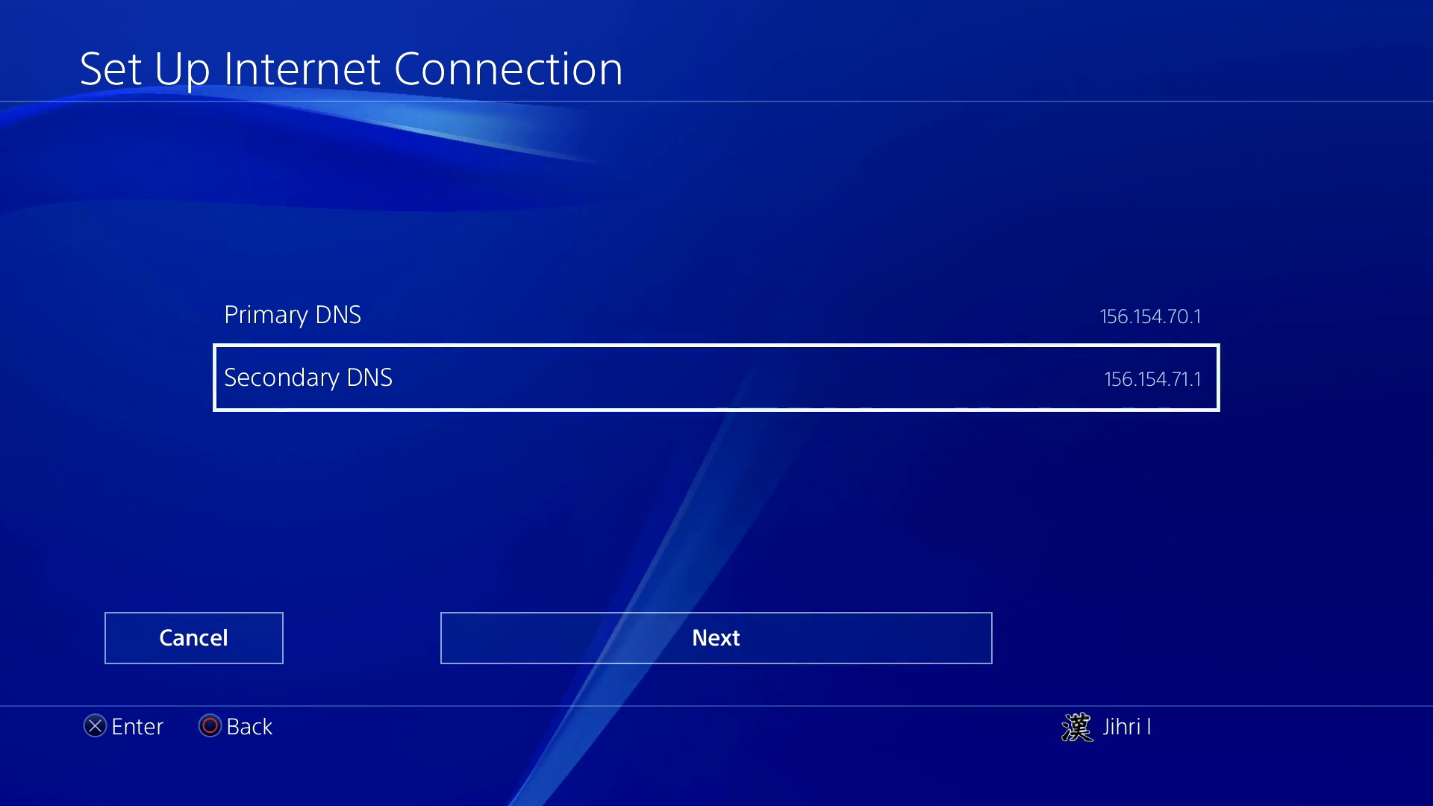
Step: Replace the primary DNS with 77.88.8.8
key(Up)
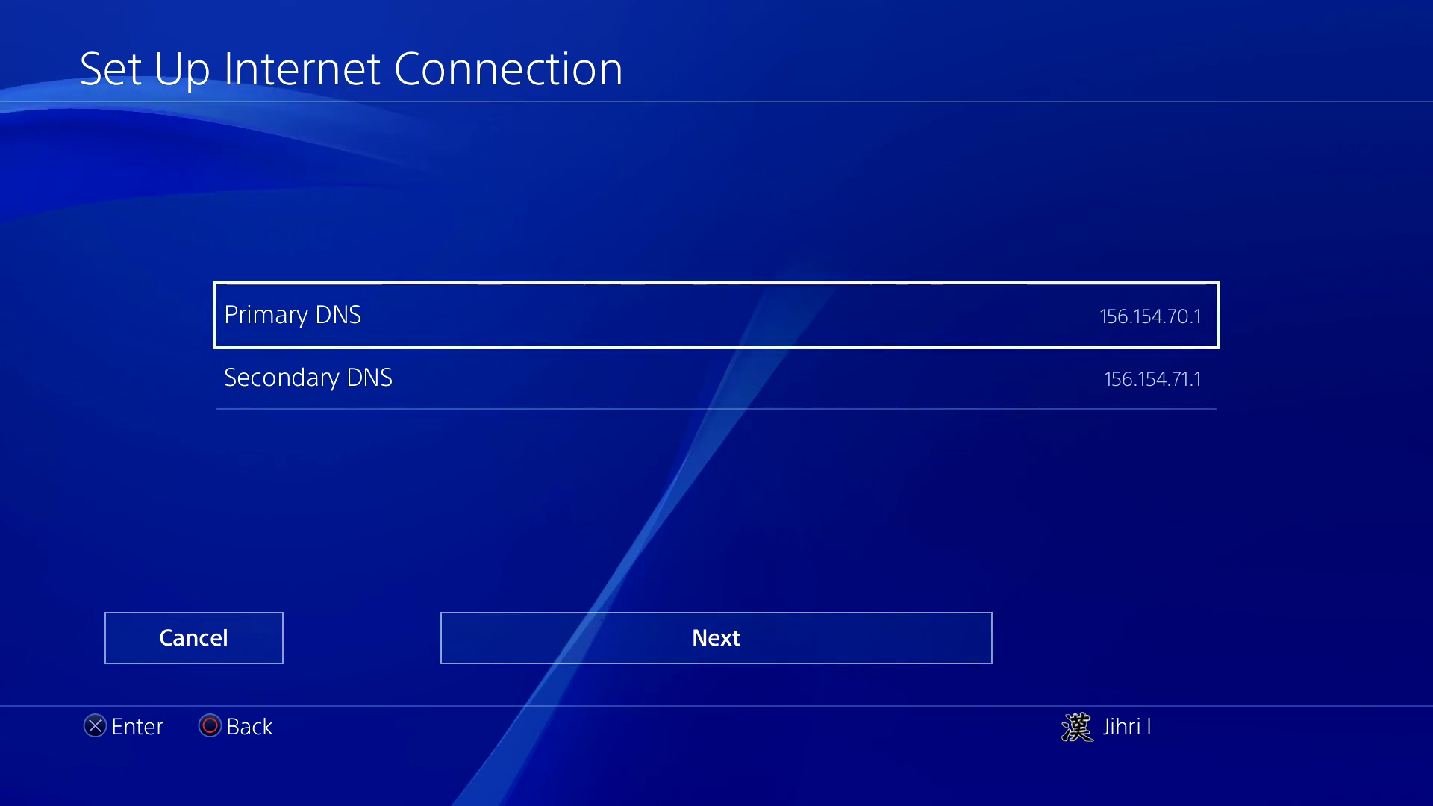
key(Return)
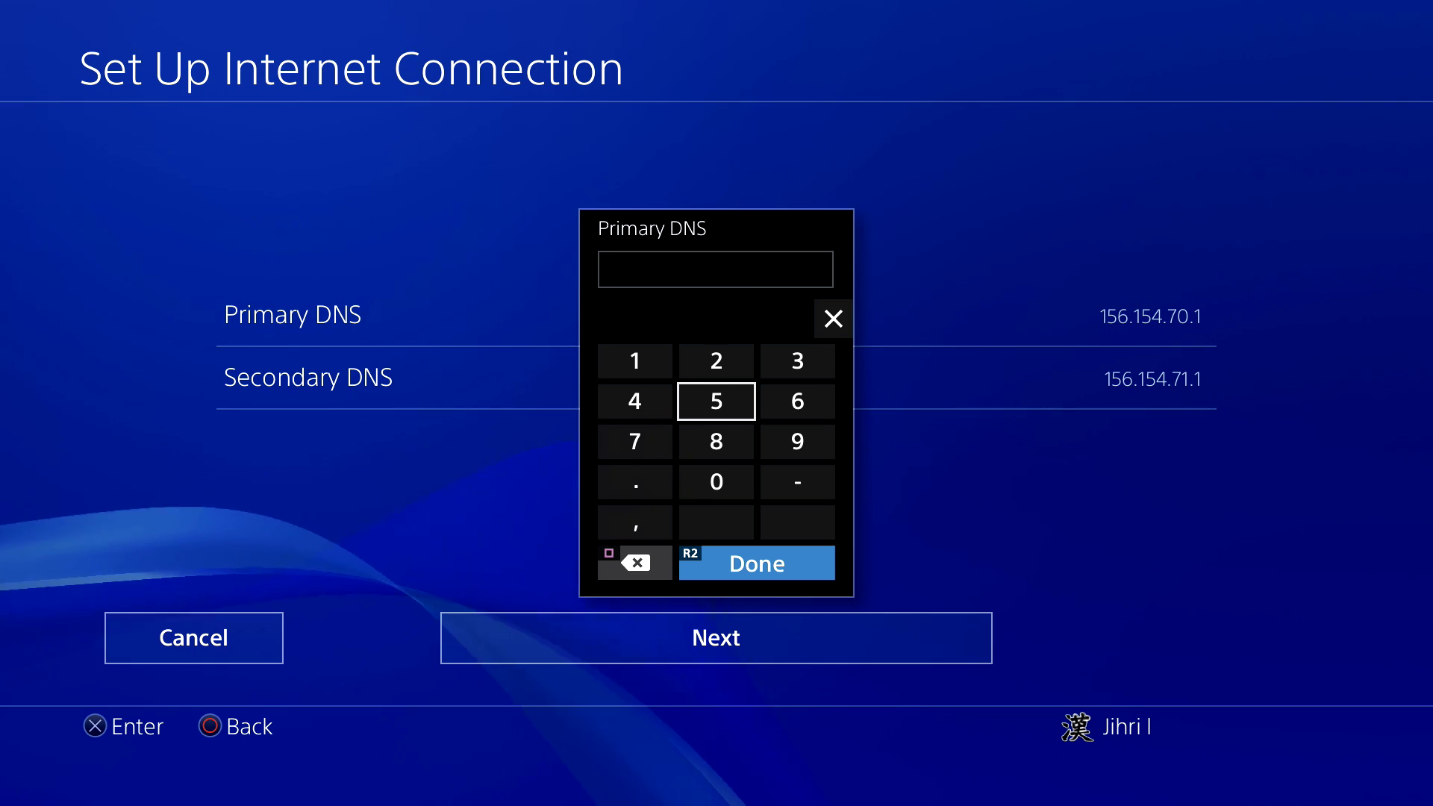
click(717, 442)
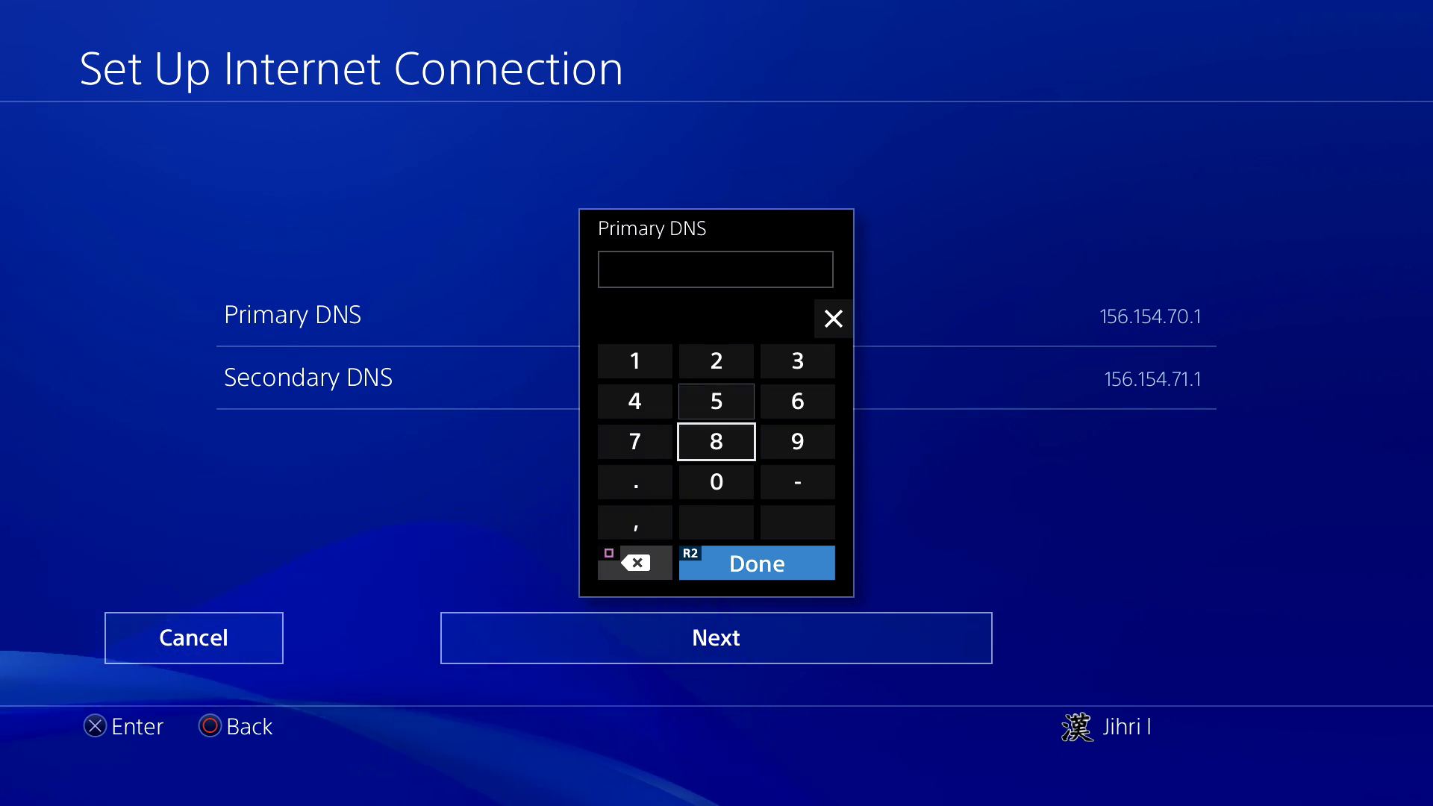
click(634, 441)
click(635, 400)
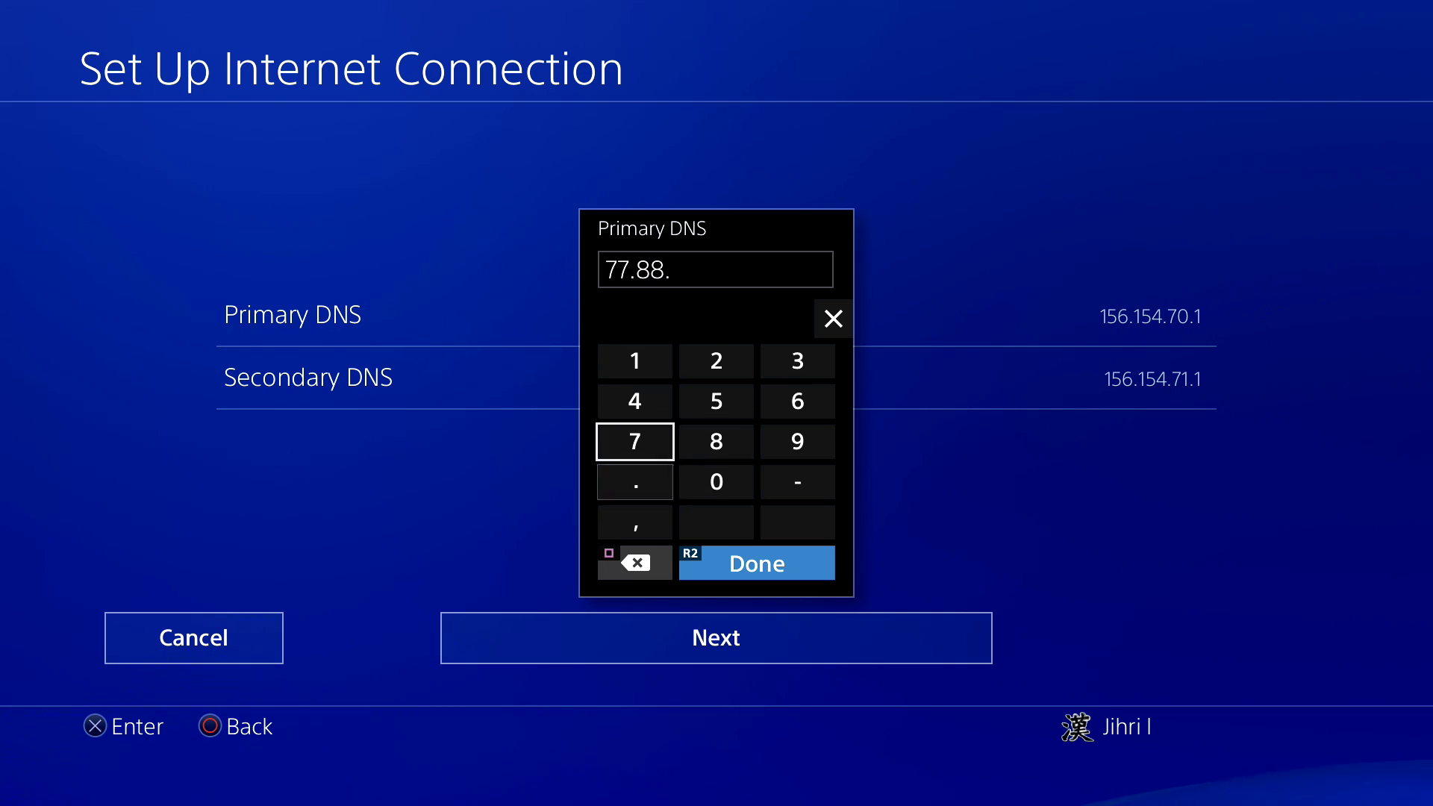
text(8.)
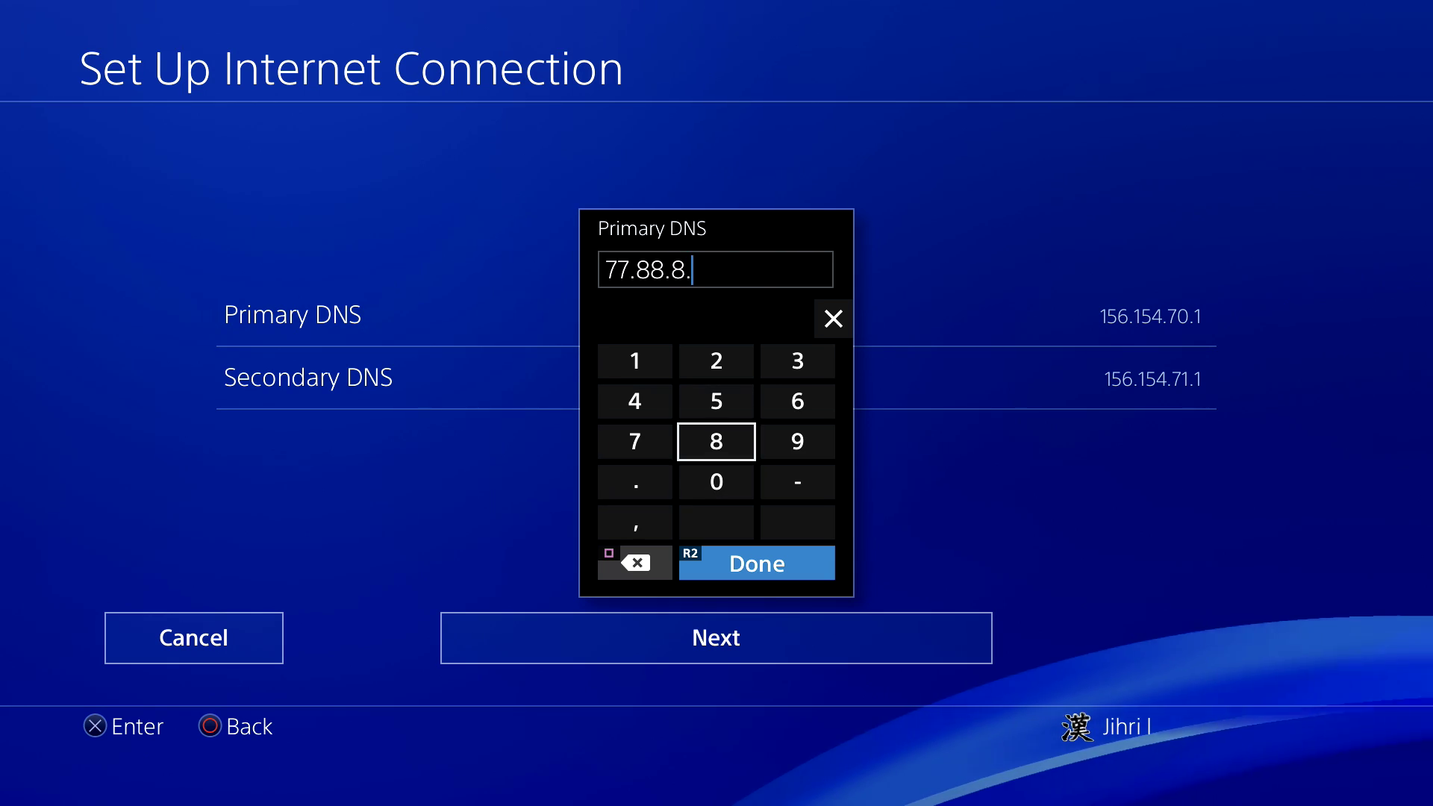
text(8)
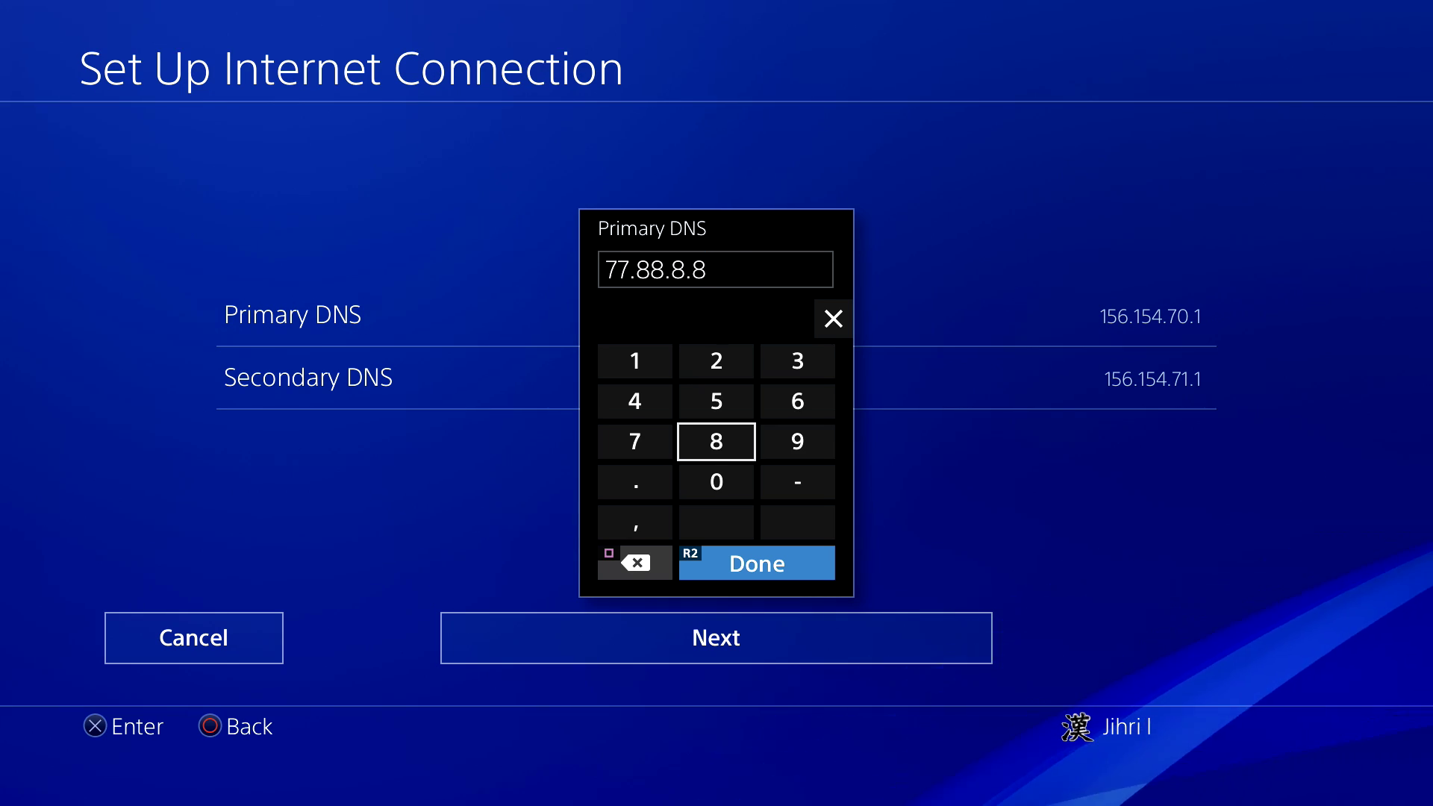
key(Down)
key(Left)
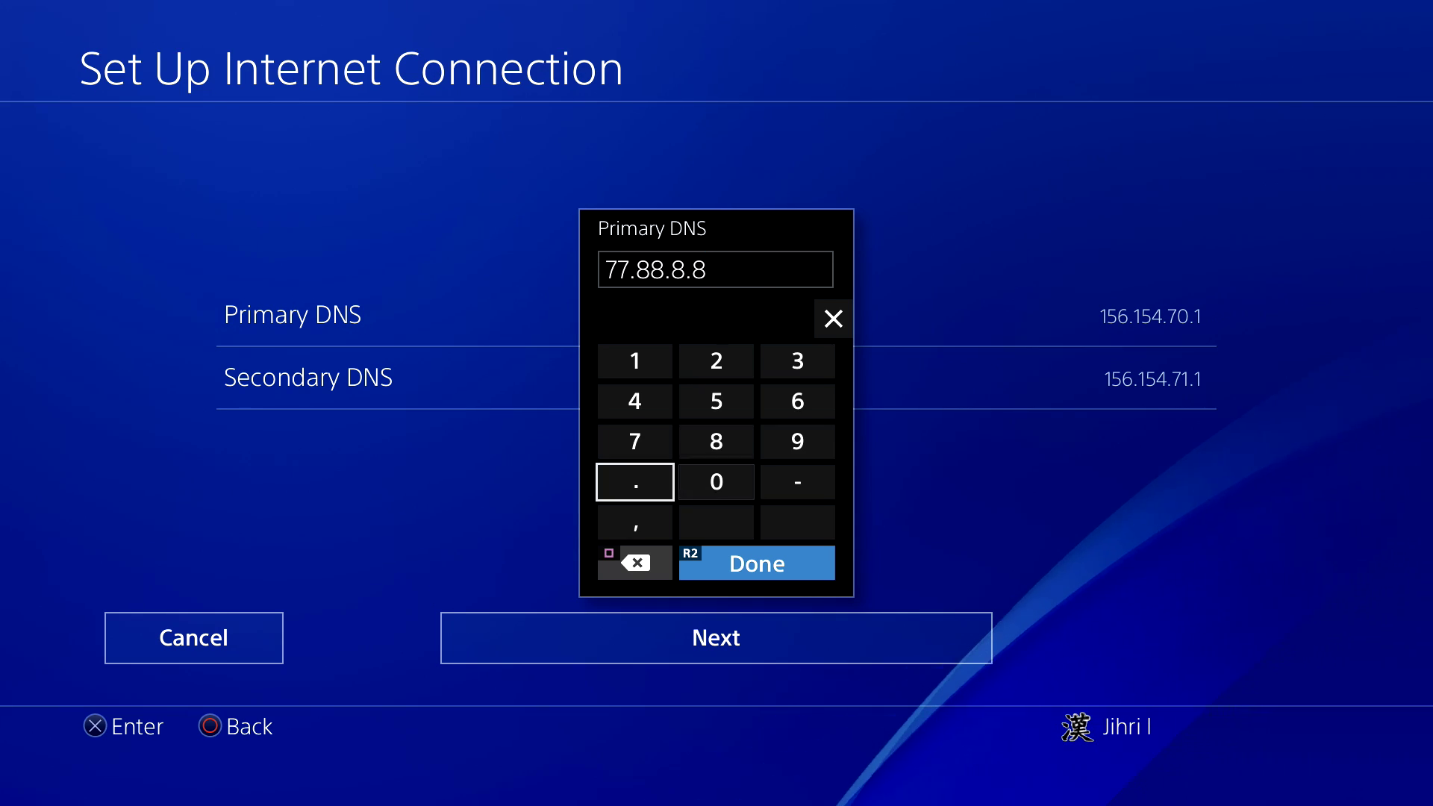
key(Right)
key(Up)
key(Up)
key(Down)
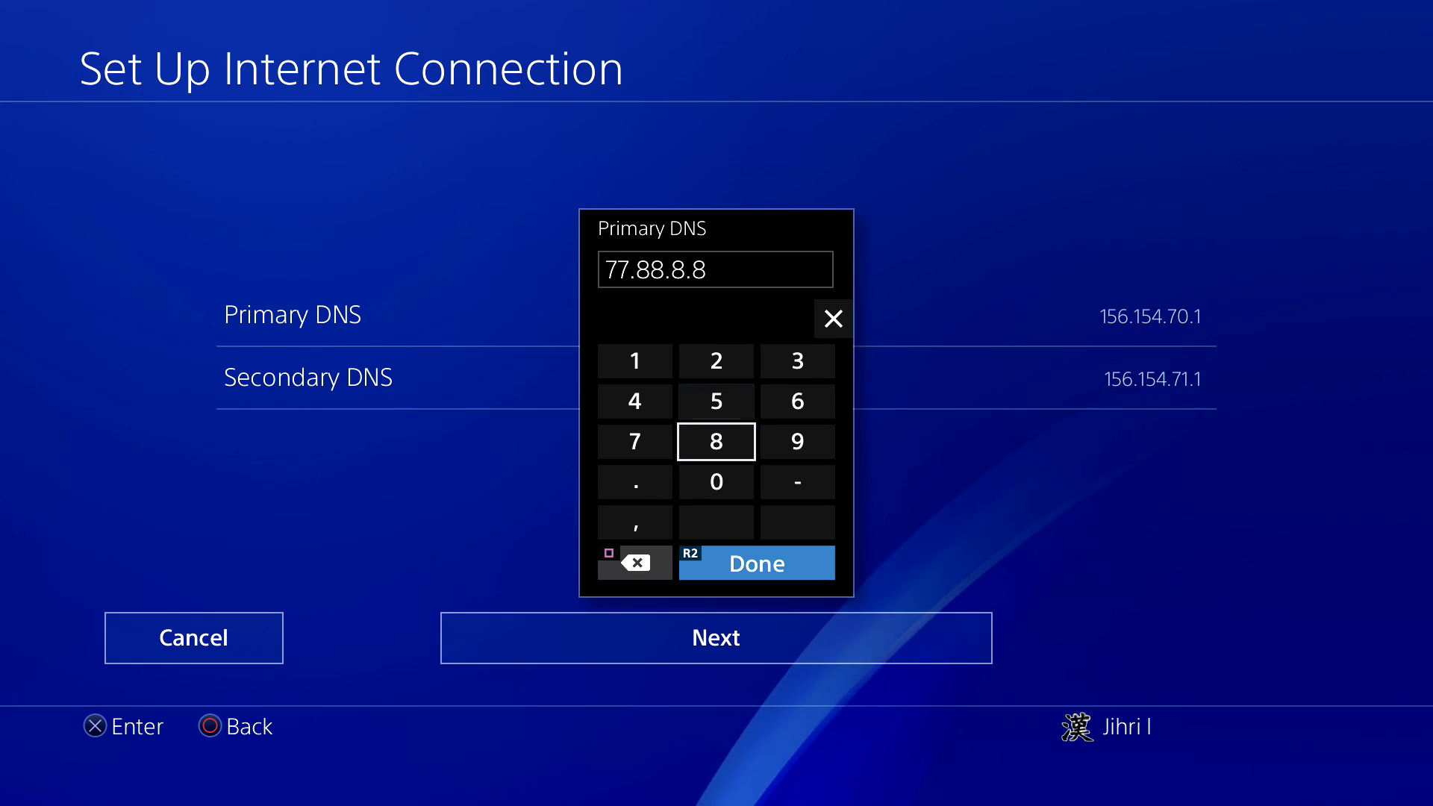
key(Return)
Step: Set the secondary DNS to 77.88.8.1 and continue on to MTU Settings
key(Down)
key(Return)
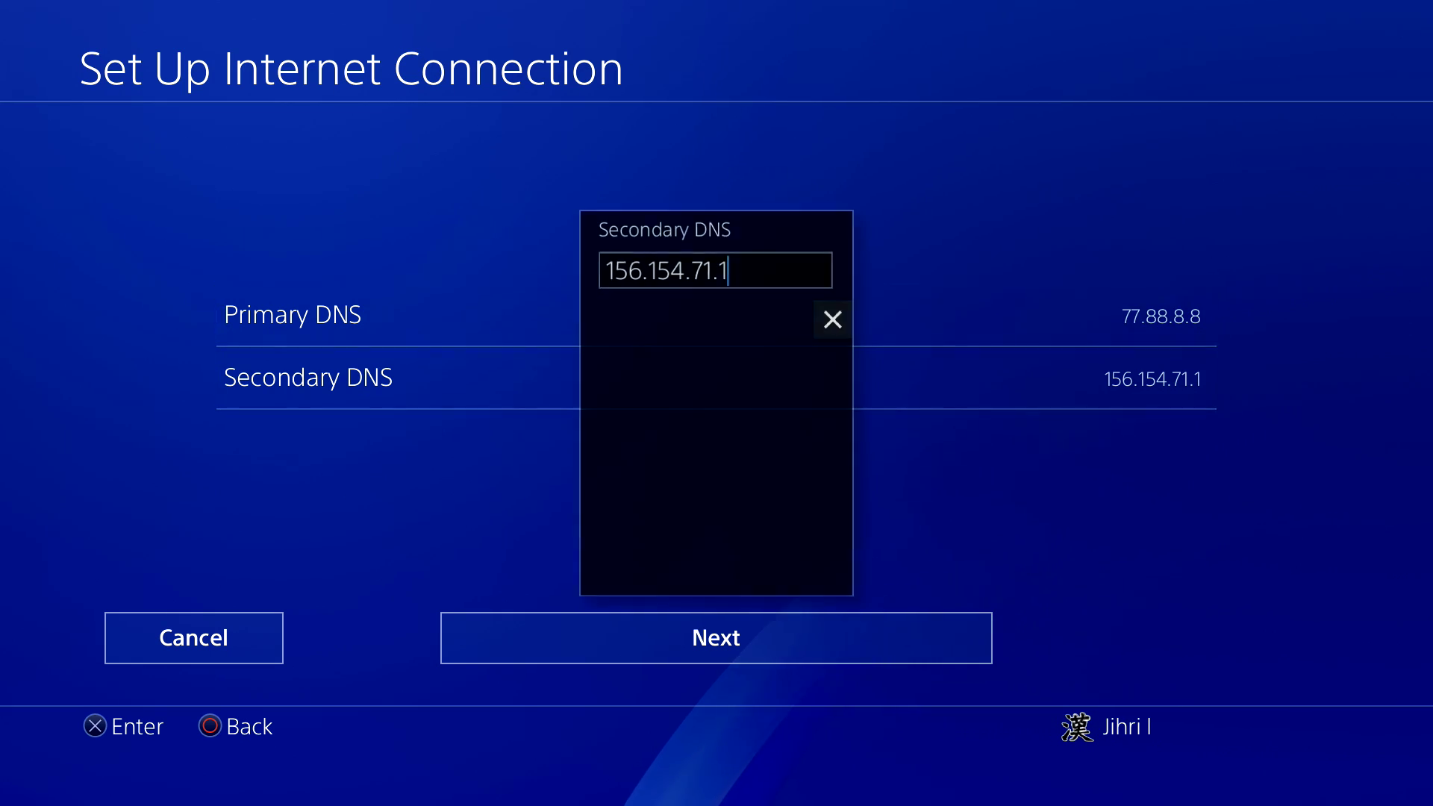
key(BackSpace)
key(BackSpace)
key(BackSpace)
key(BackSpace)
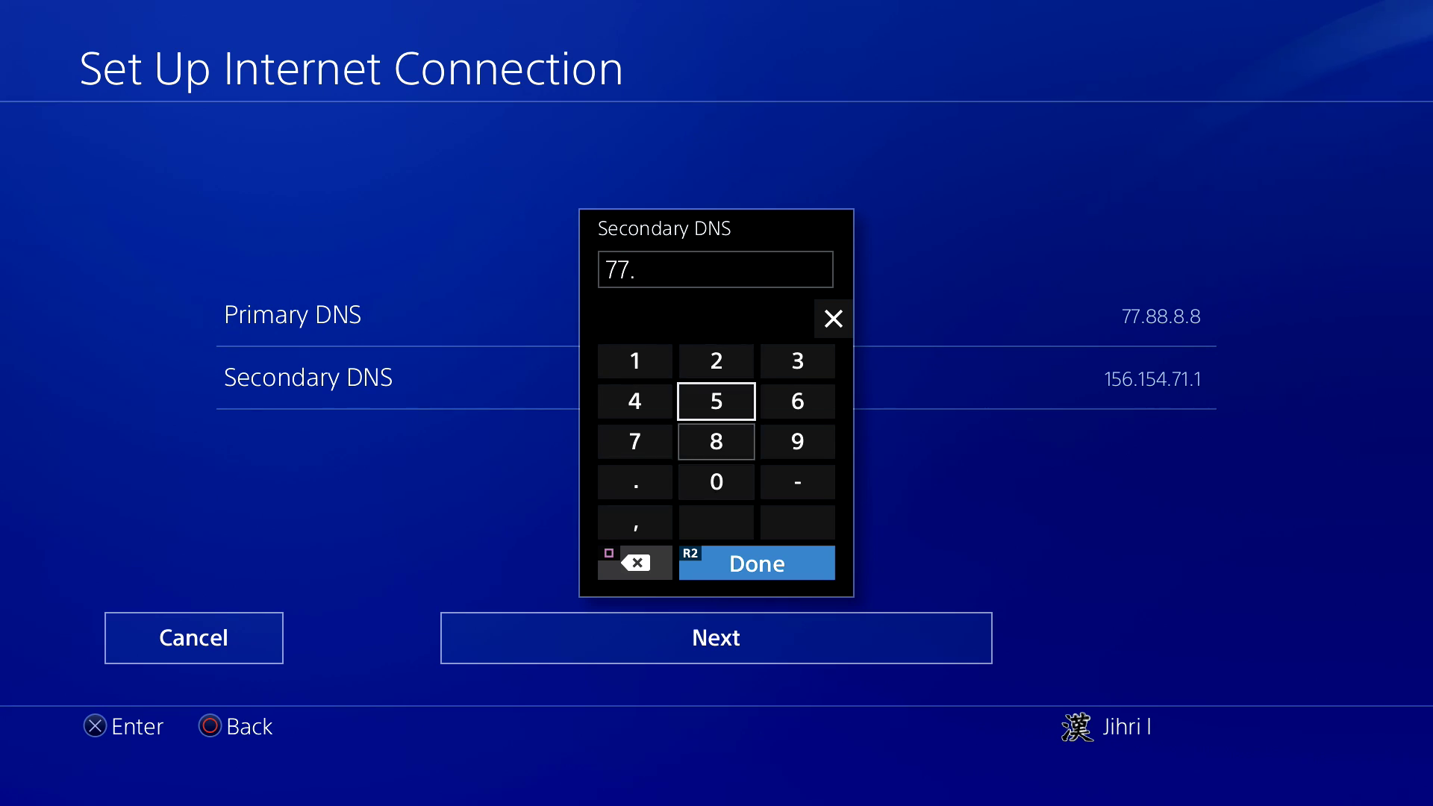
text(77.88.8.)
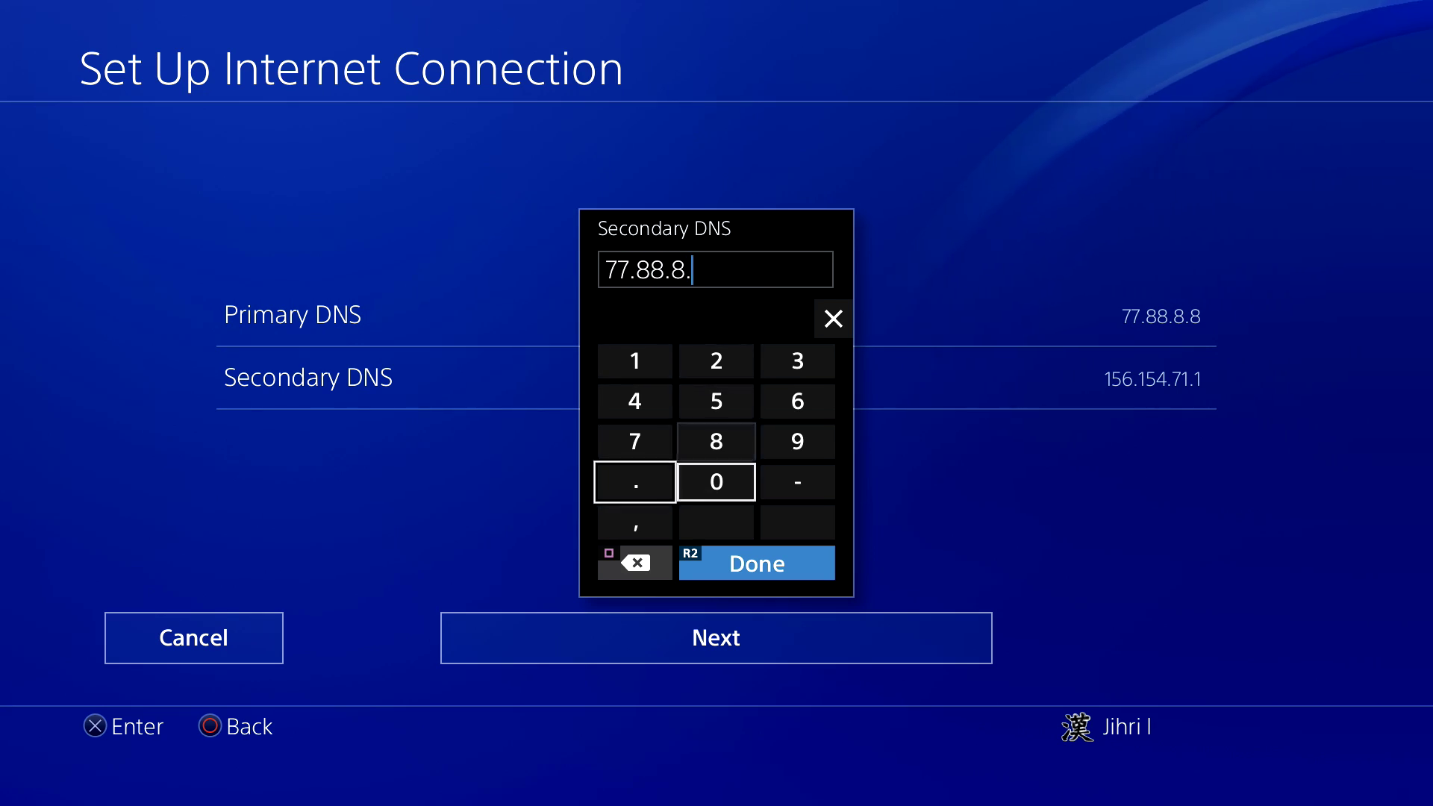
key(Up)
key(Up)
key(Up)
key(Left)
text(1)
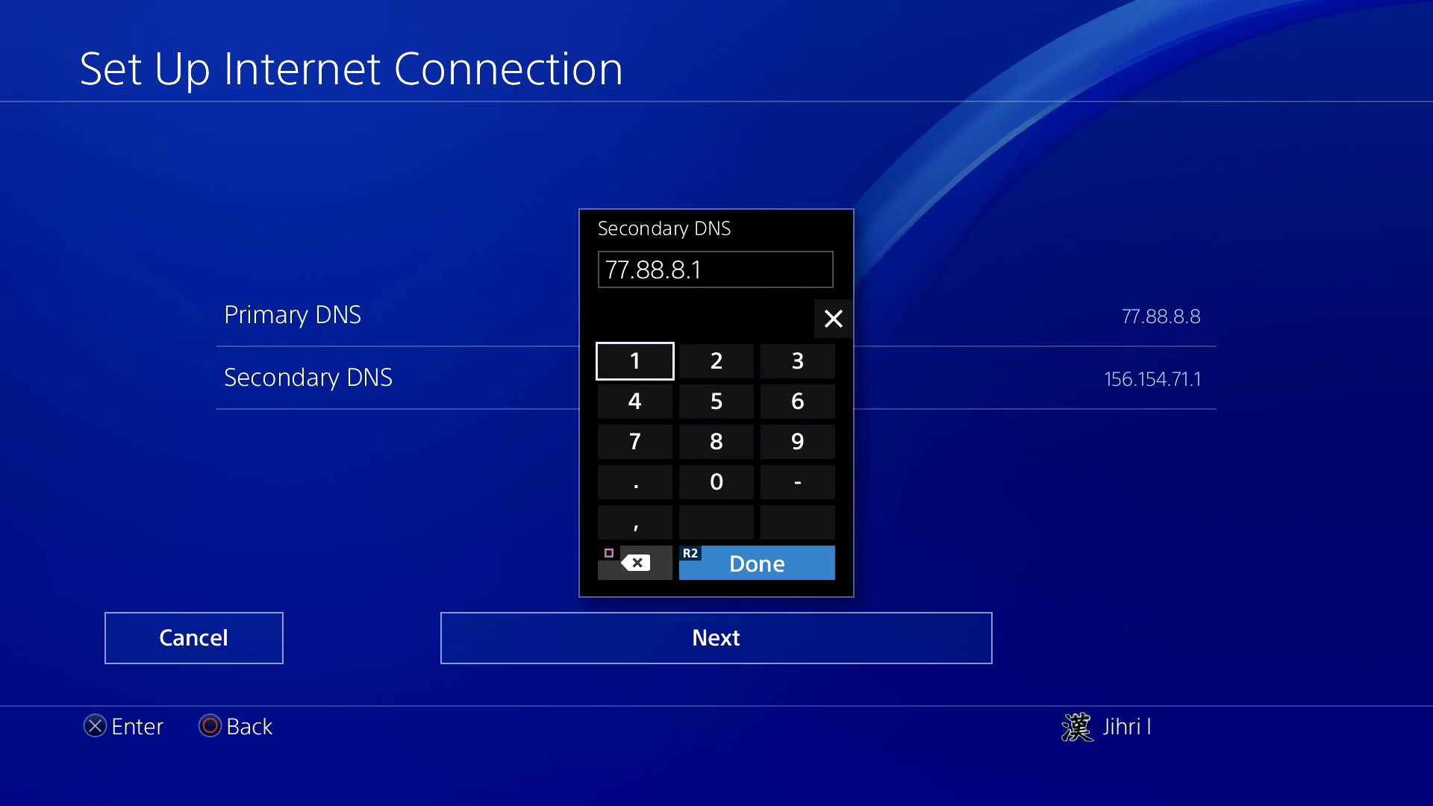
key(Return)
key(Down)
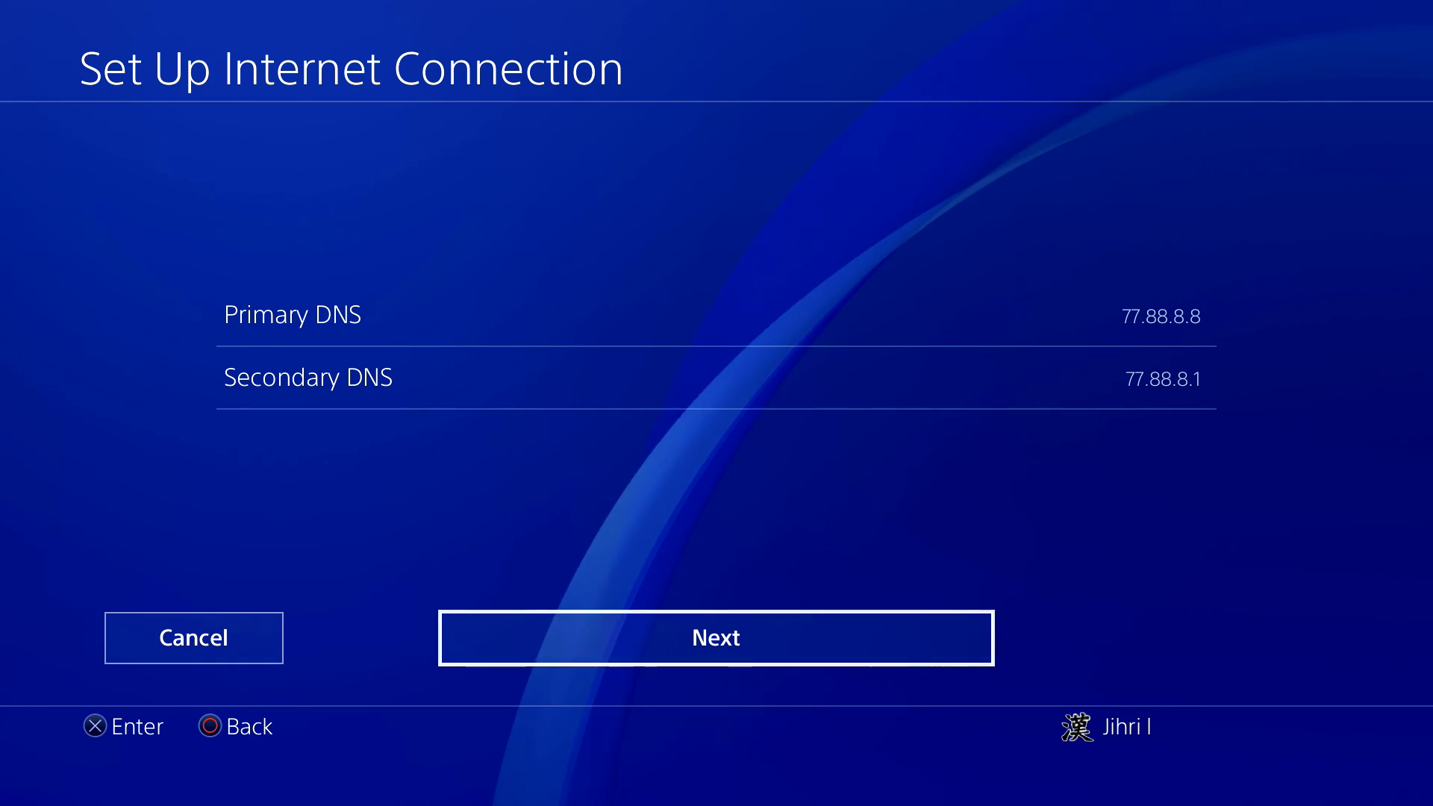
key(Return)
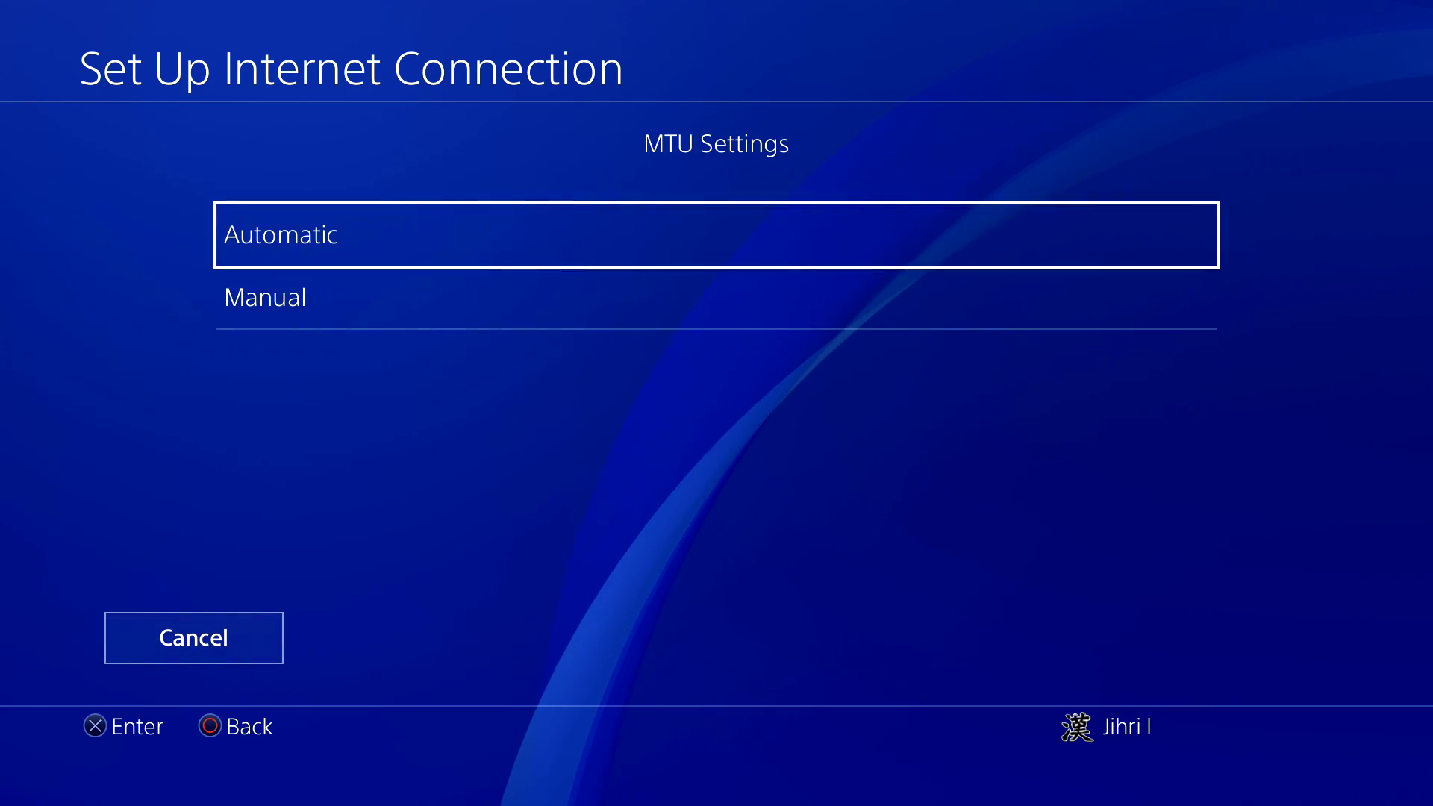
Step: Keep MTU automatic and use no proxy; the test passes at 3.9 Mbps down and 537.0 kbps up
key(Return)
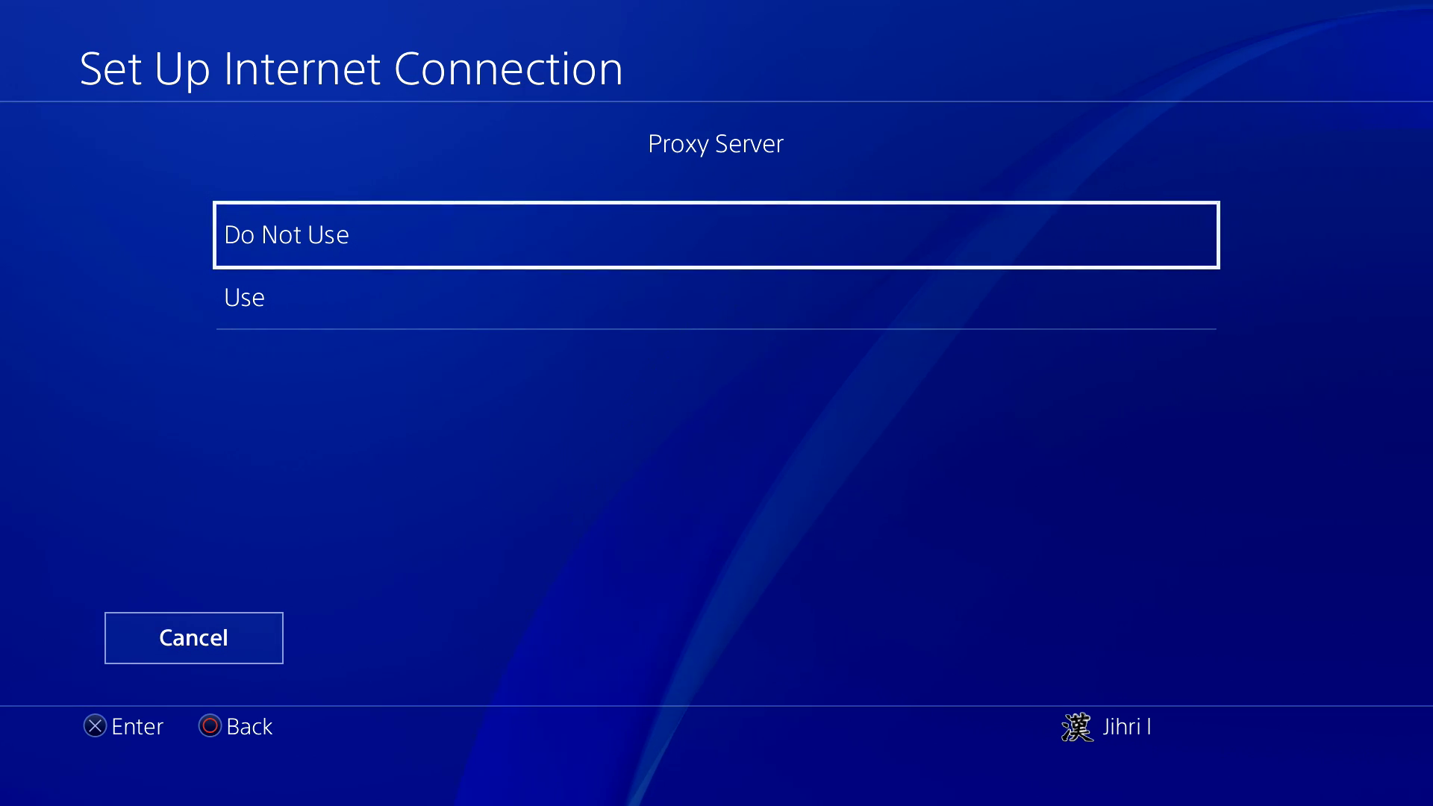
key(Return)
key(Return)
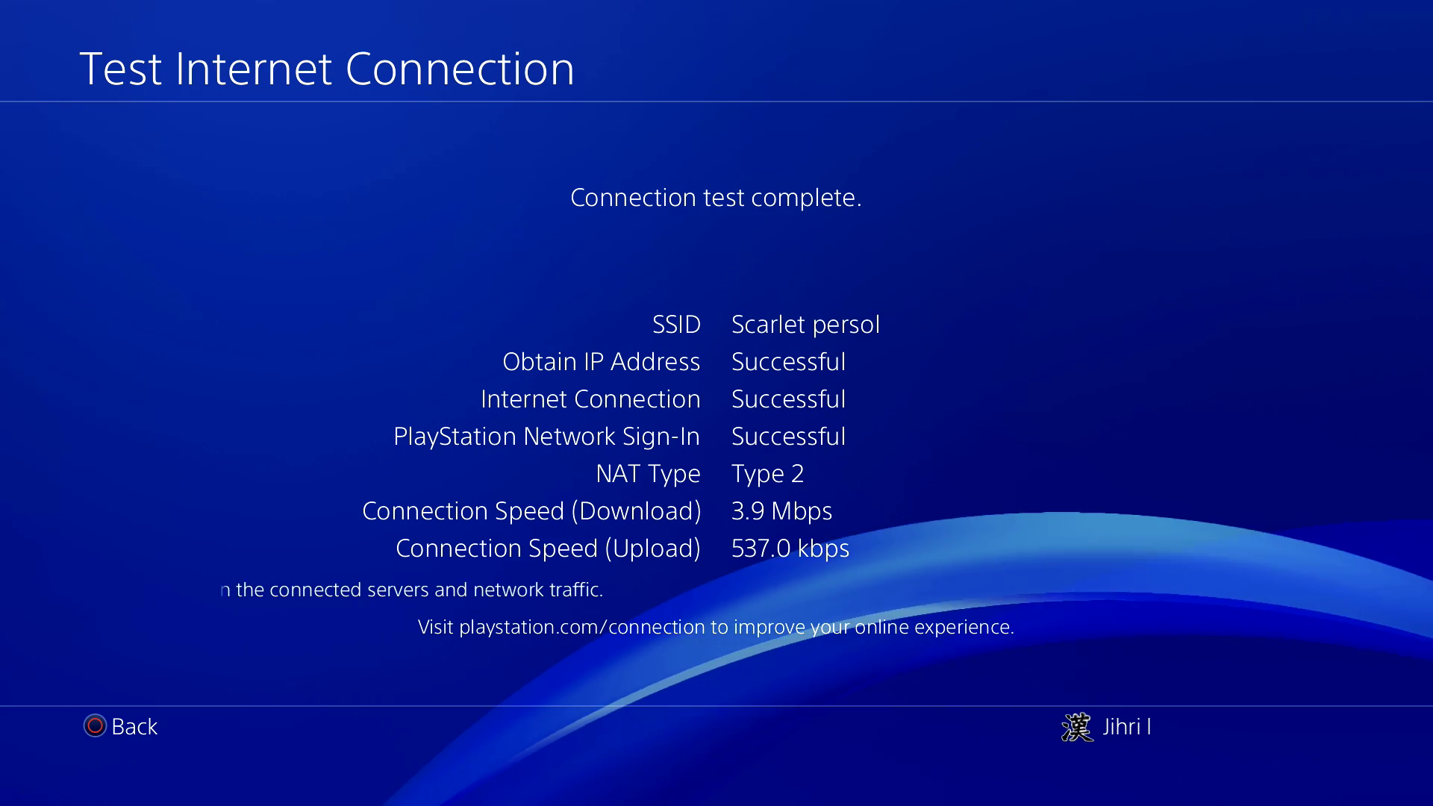
key(Escape)
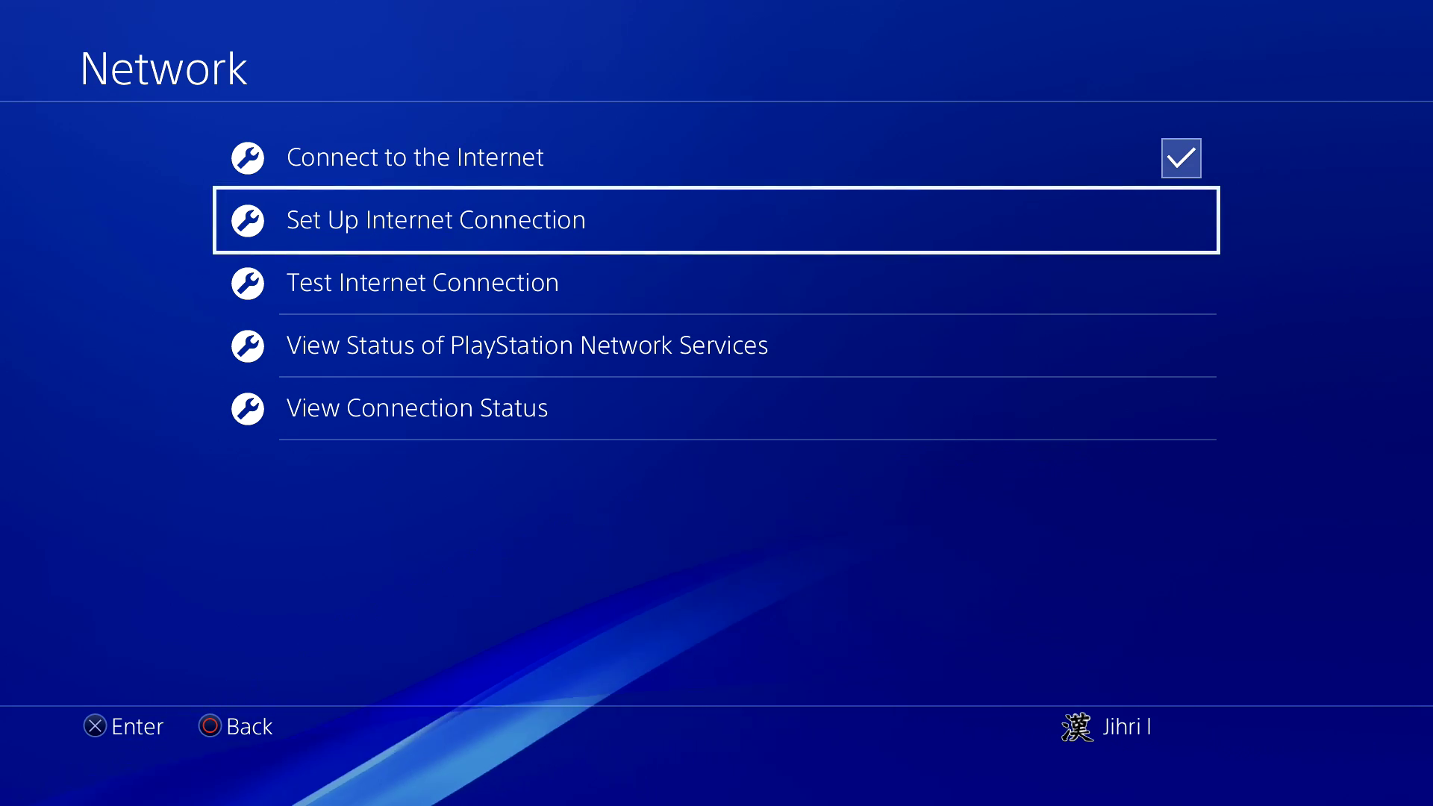
Step: Exit Settings and launch the Communities app from the function bar
key(Escape)
key(Escape)
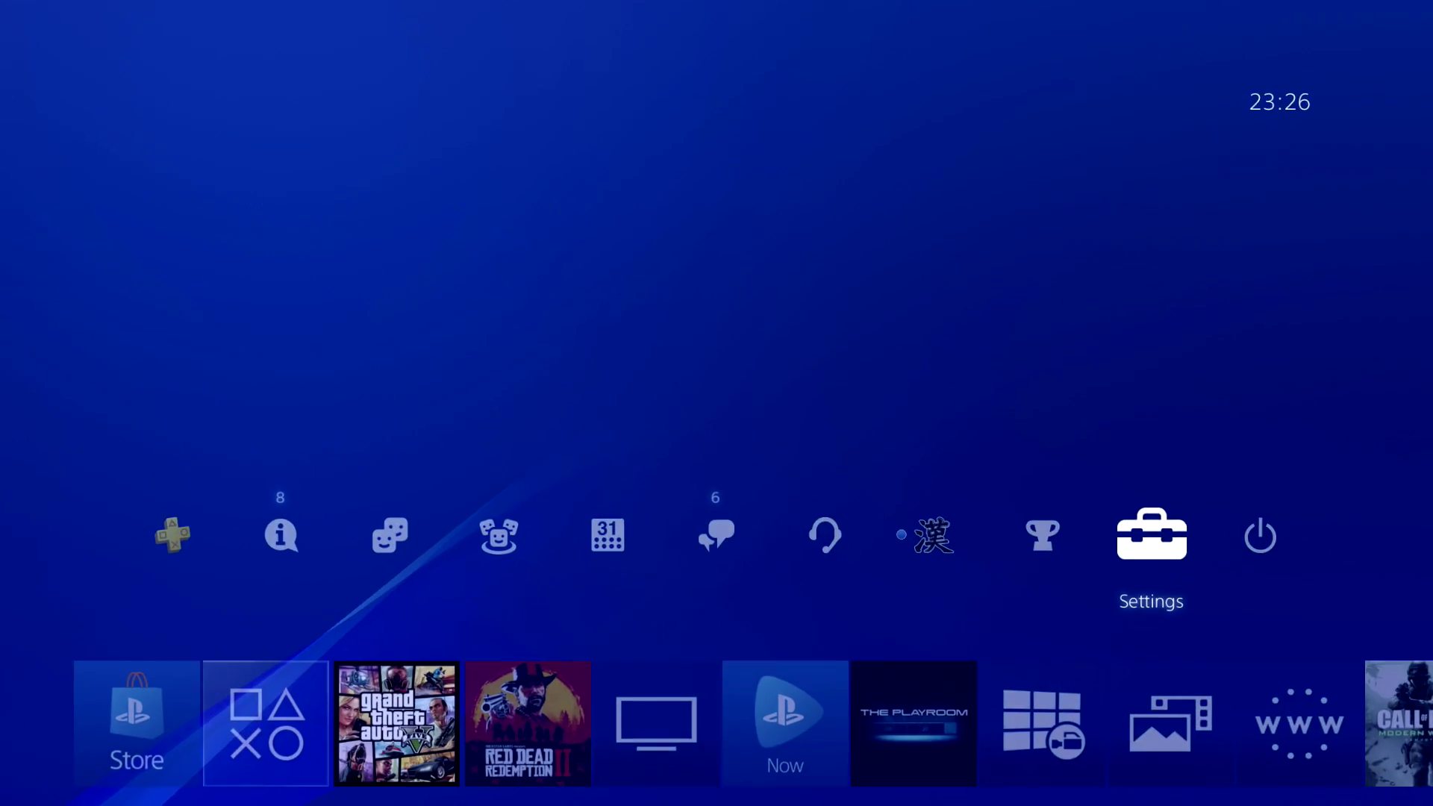
key(Left)
key(Left)
key(Left)
key(Left)
key(Left)
key(Left)
key(Return)
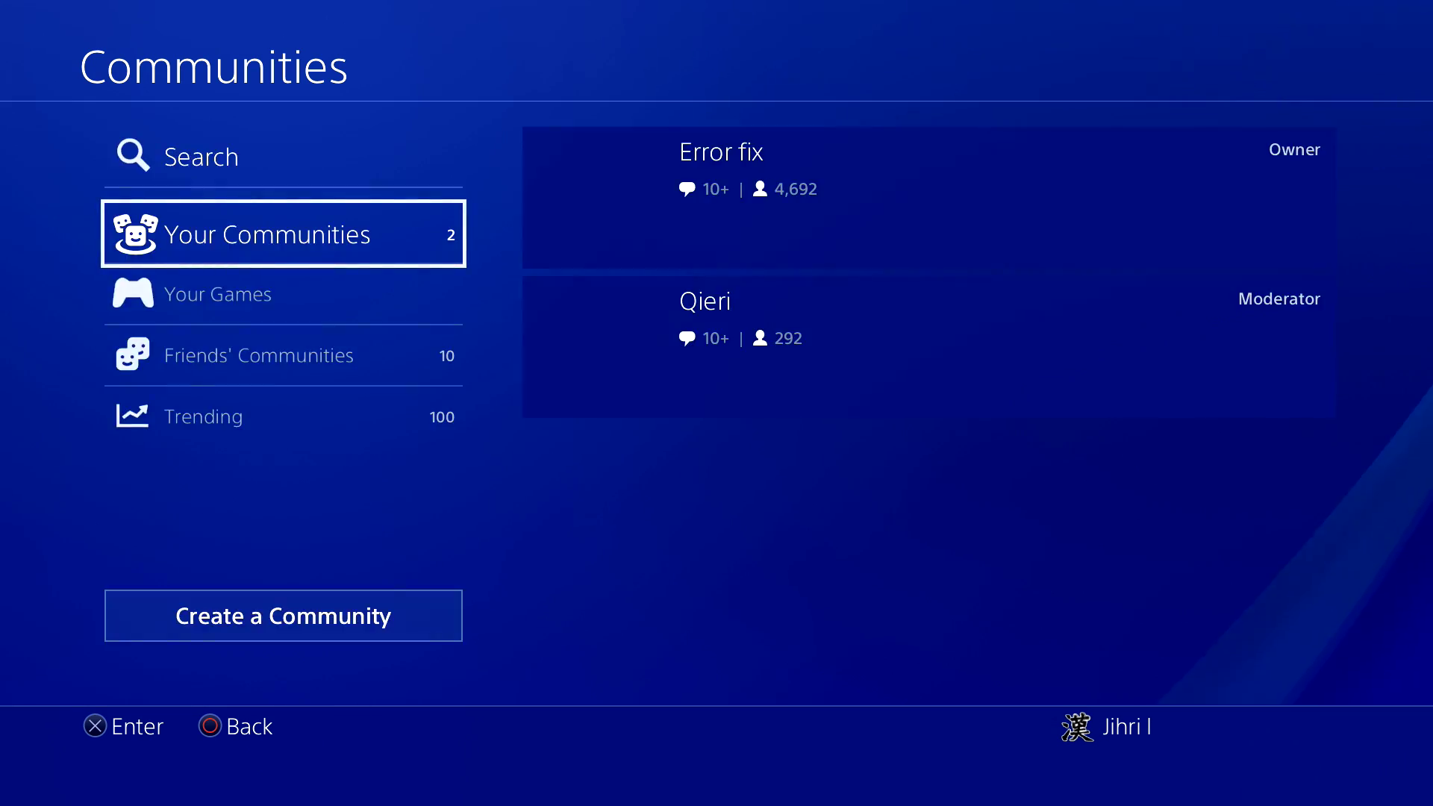
Step: Browse Your Communities, moving between Error fix (Owner) and Qieri (Moderator)
key(Right)
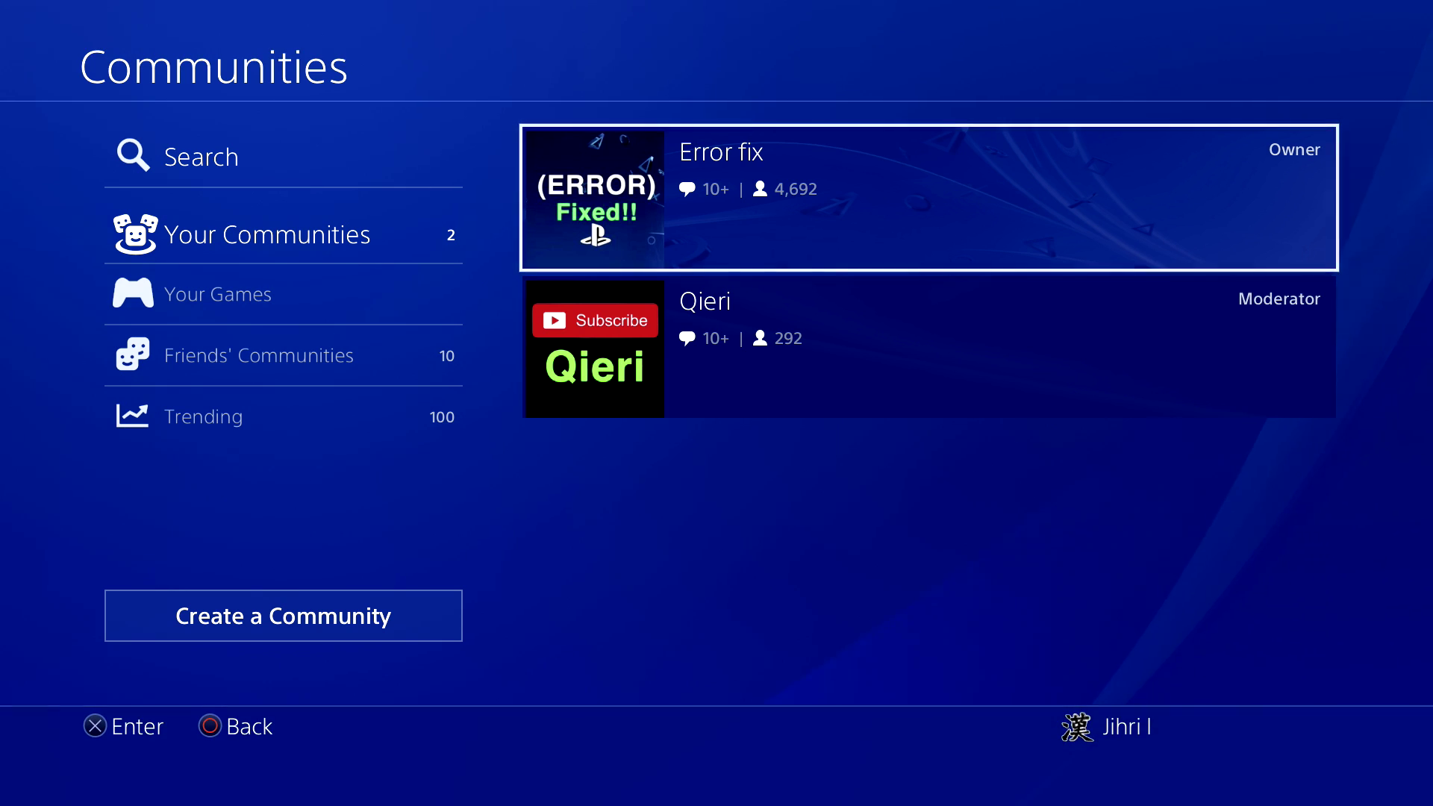
key(Down)
key(Up)
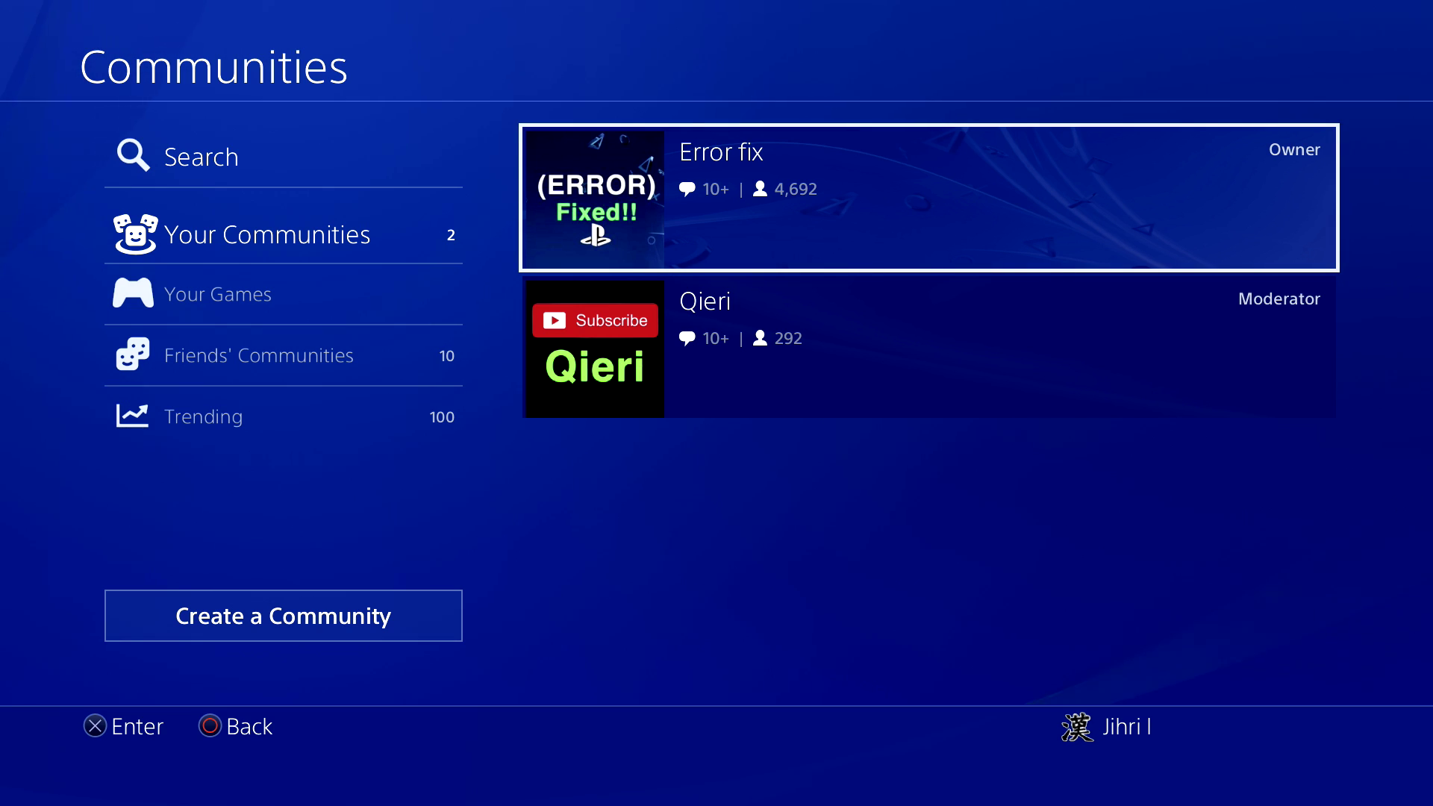
key(Down)
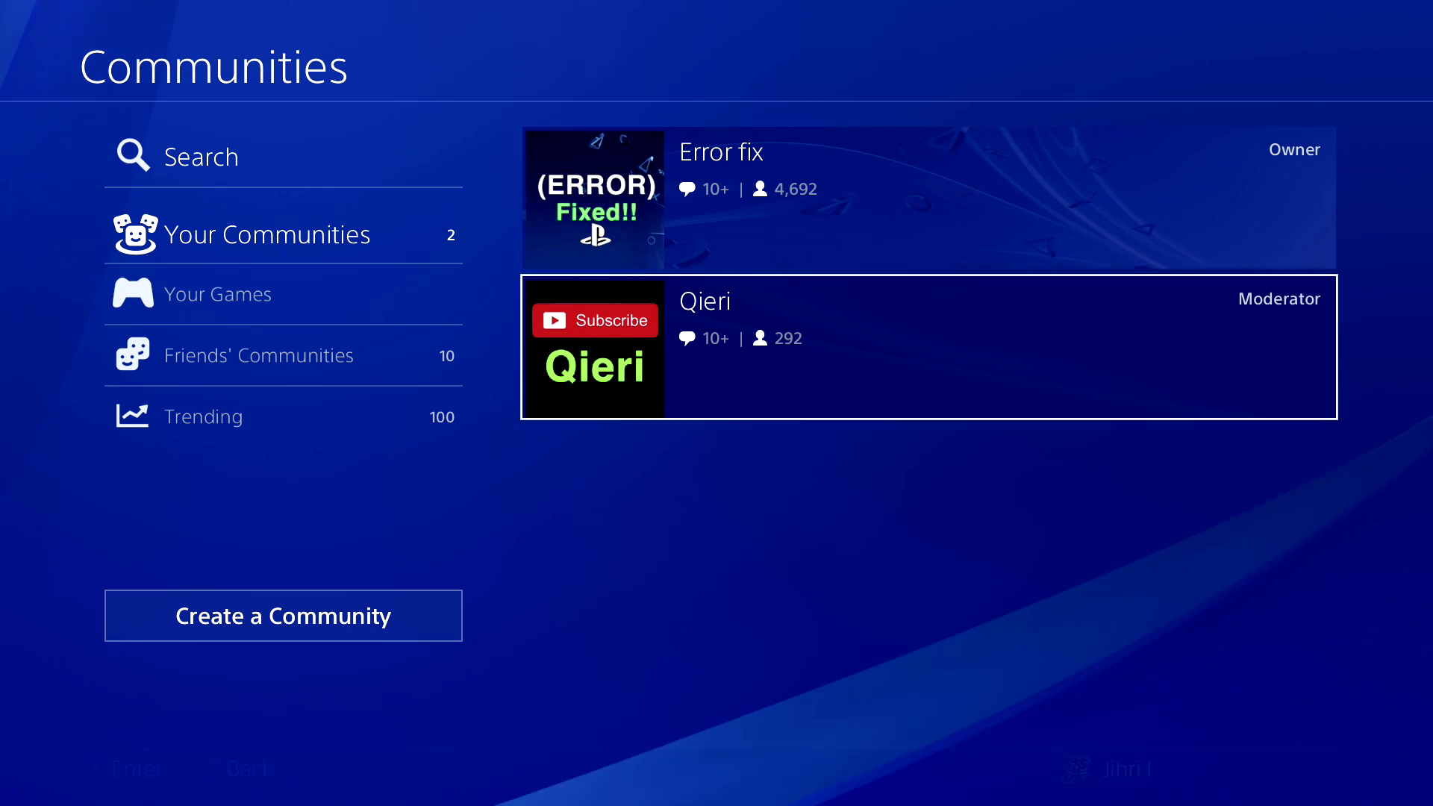
key(Up)
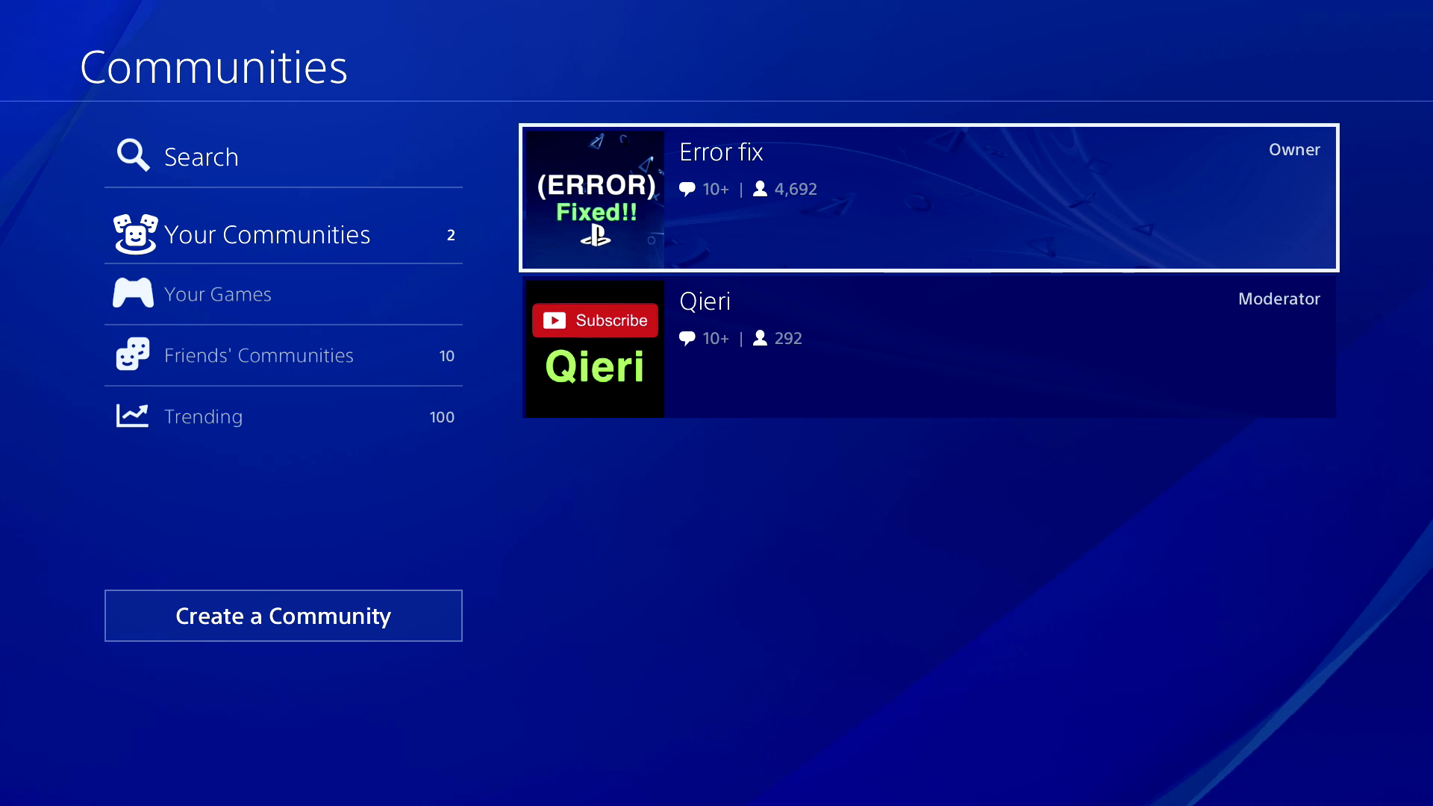